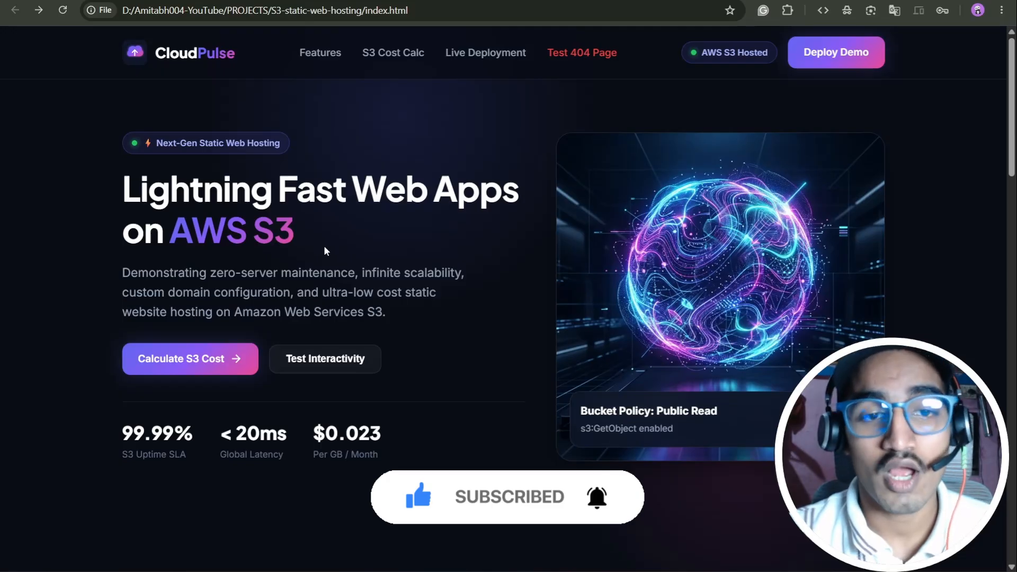
Step: Examine the local CloudPulse site's Features, S3 Cost Calc and Live Deployment sections and its 404 page, then return to the index page
{"action": "left_click_drag", "start_coordinate": [304, 239], "coordinate": [172, 225]}
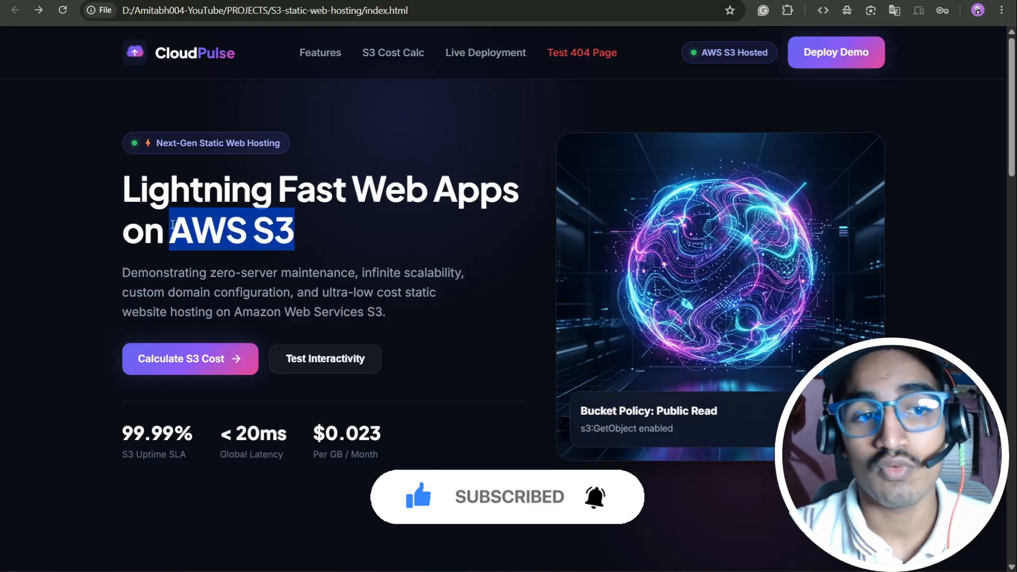
{"action": "left_click", "coordinate": [311, 240]}
{"action": "left_click", "coordinate": [330, 57]}
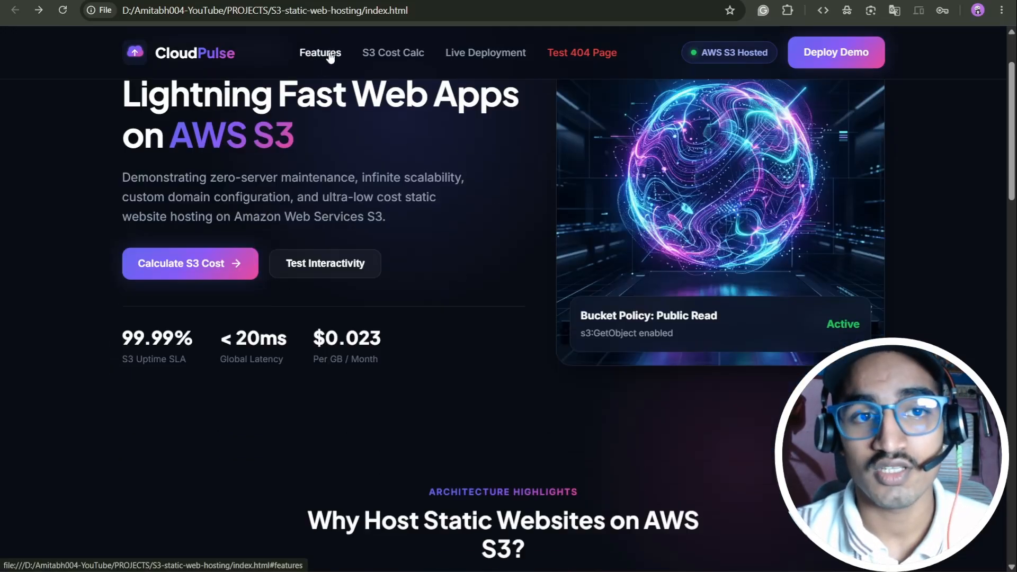
{"action": "left_click", "coordinate": [393, 53]}
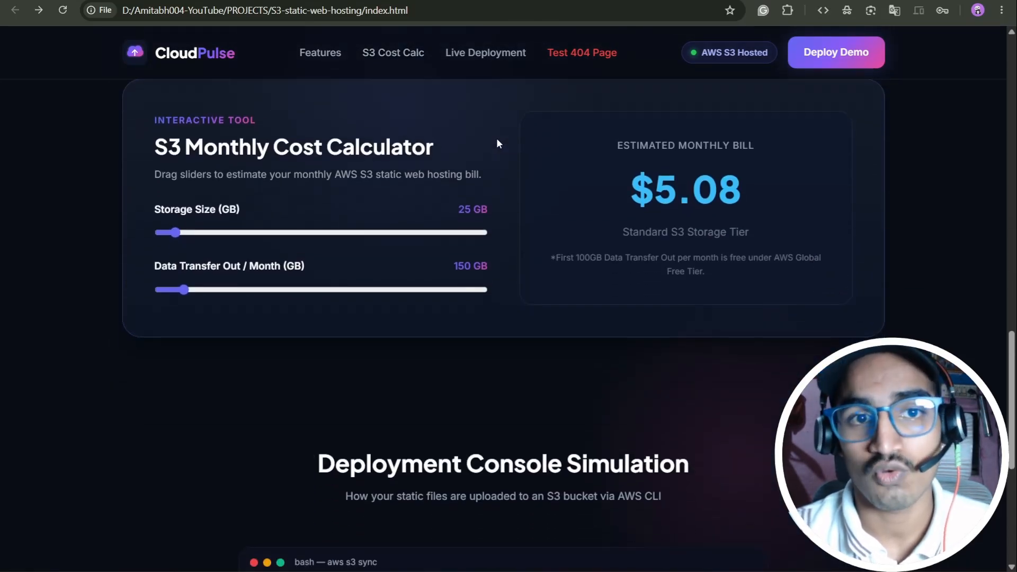
{"action": "left_click", "coordinate": [472, 49]}
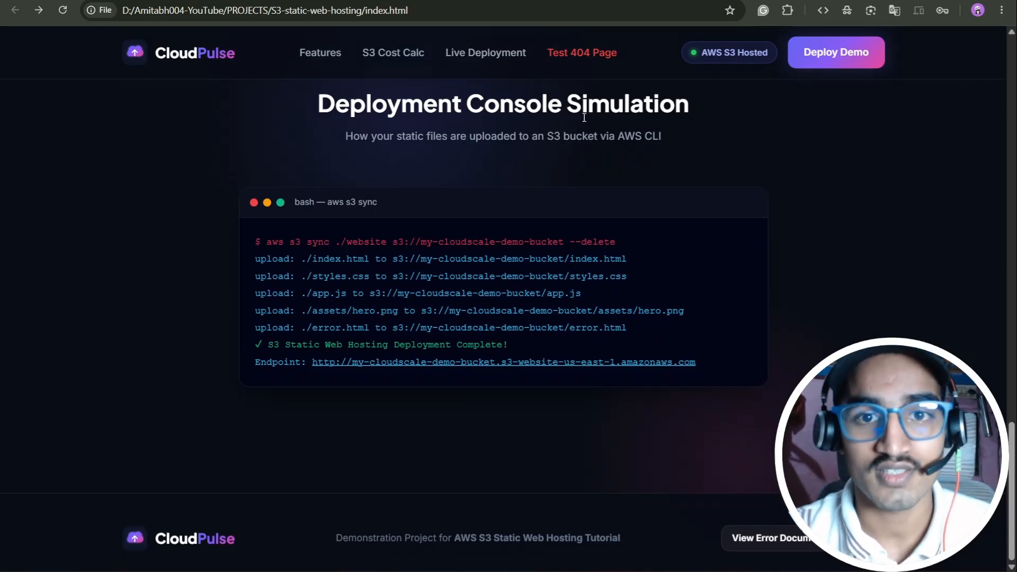
{"action": "left_click", "coordinate": [583, 59]}
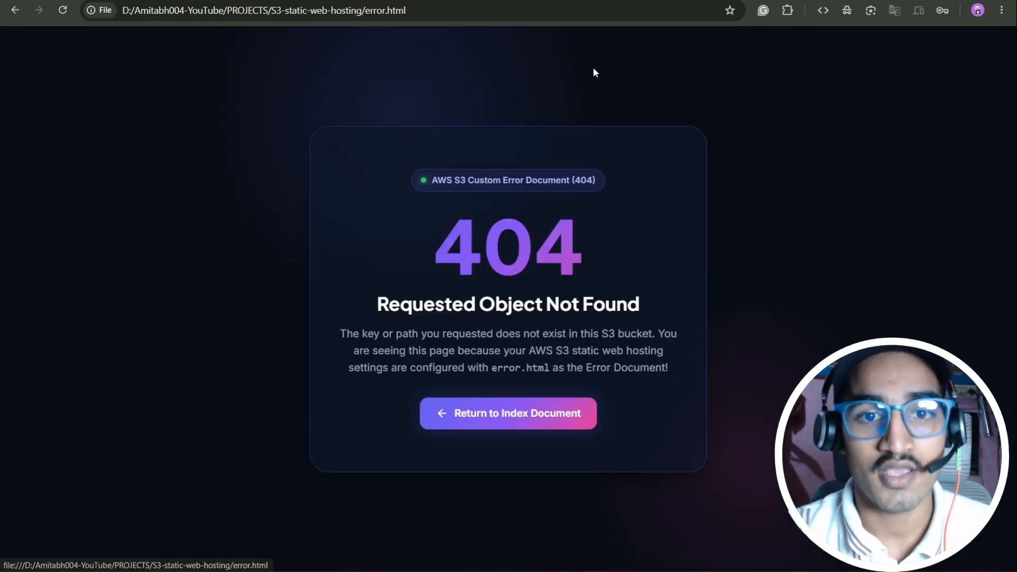
{"action": "left_click", "coordinate": [13, 17]}
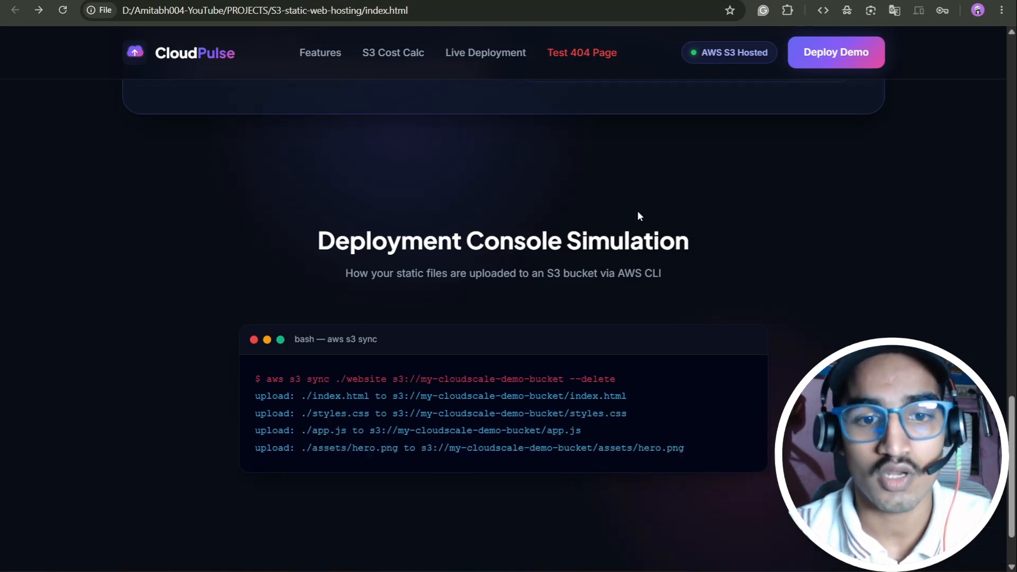
{"action": "scroll", "coordinate": [638, 215], "scroll_direction": "down", "scroll_amount": 2}
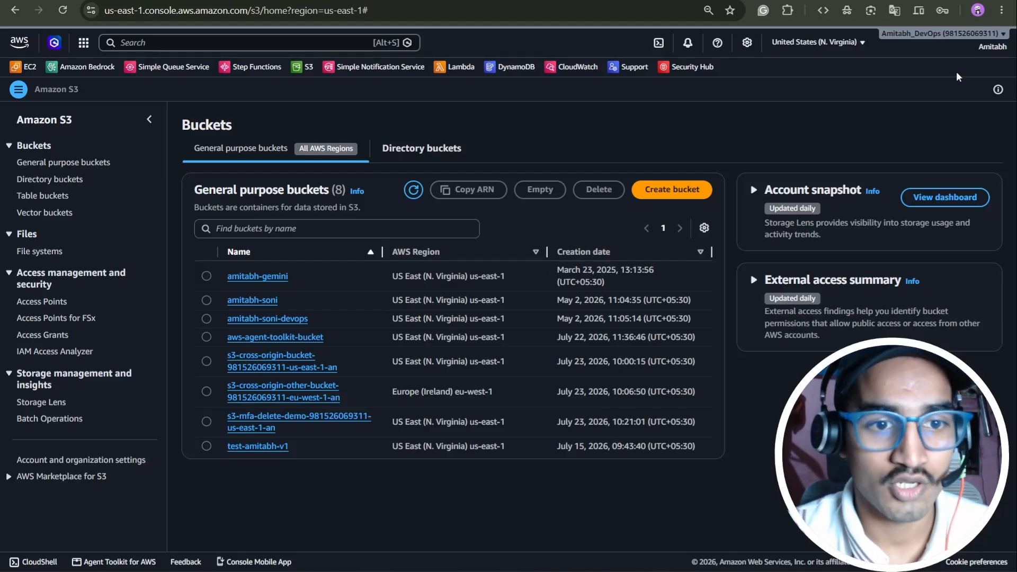
Step: In the AWS console, search for "s3" and open the S3 service's bucket list
{"action": "left_click", "coordinate": [154, 39]}
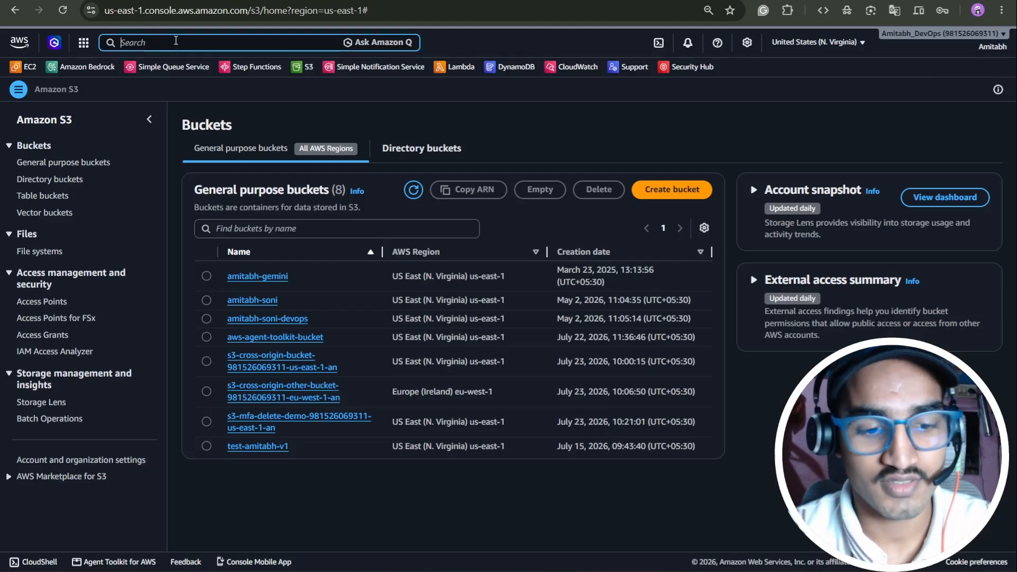
{"action": "type", "text": "s3"}
{"action": "left_click", "coordinate": [285, 107]}
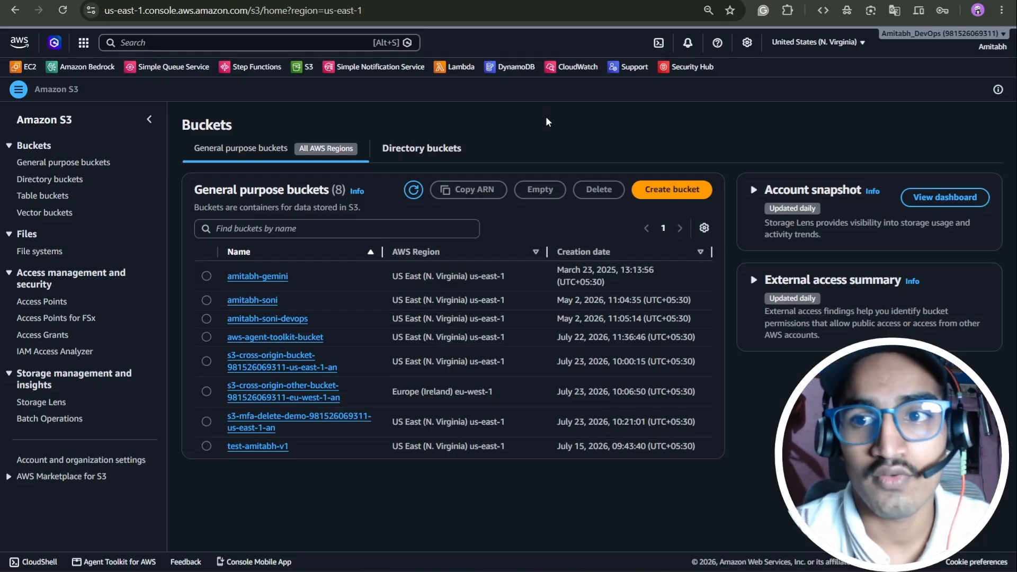
{"action": "left_click", "coordinate": [998, 89]}
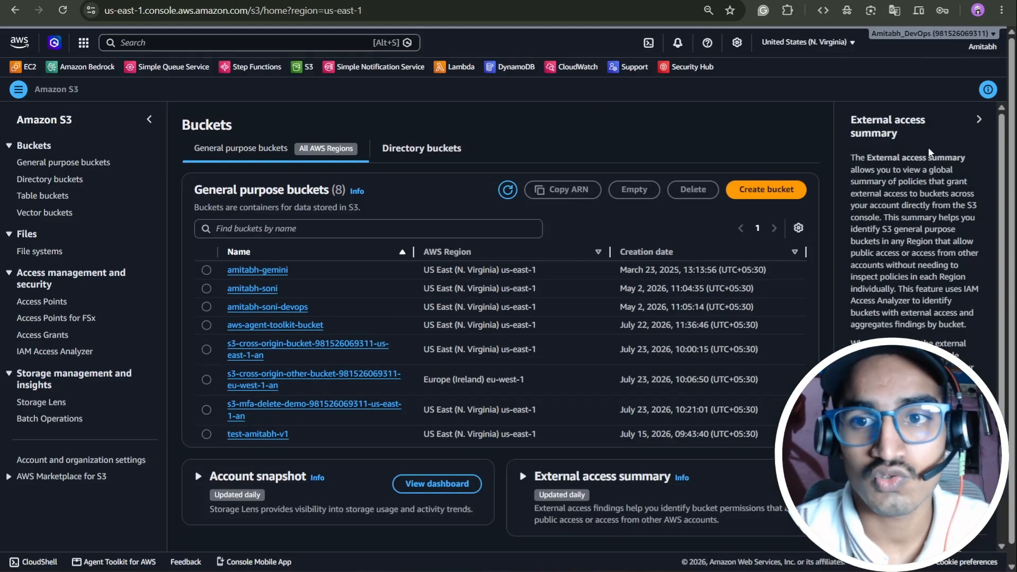
{"action": "left_click", "coordinate": [988, 90]}
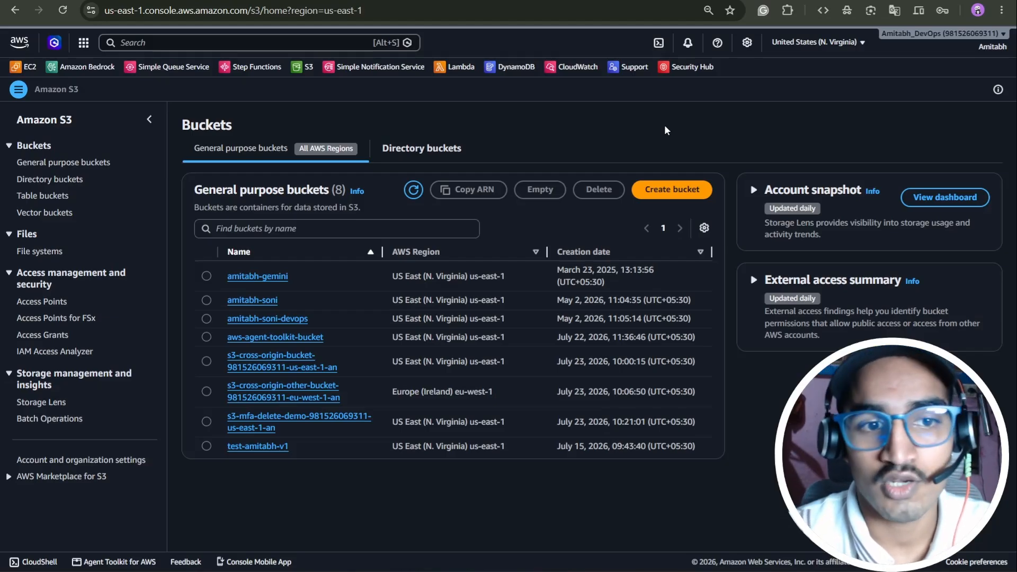
Step: Start creating a new general purpose S3 bucket
{"action": "left_click", "coordinate": [697, 189]}
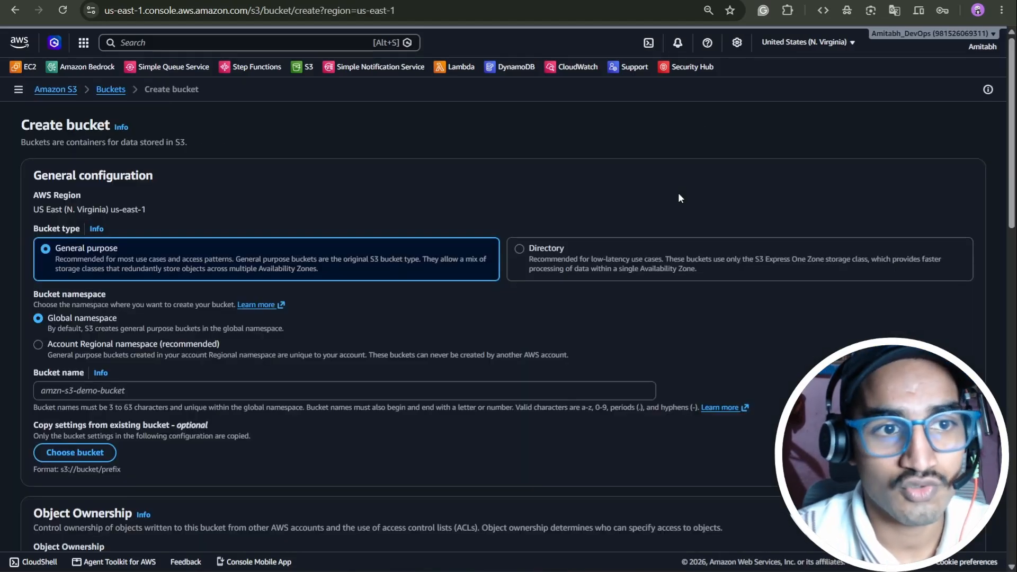
{"action": "scroll", "coordinate": [214, 241], "scroll_direction": "down", "scroll_amount": 3}
{"action": "scroll", "coordinate": [478, 241], "scroll_direction": "up", "scroll_amount": 1}
{"action": "left_click", "coordinate": [111, 324]}
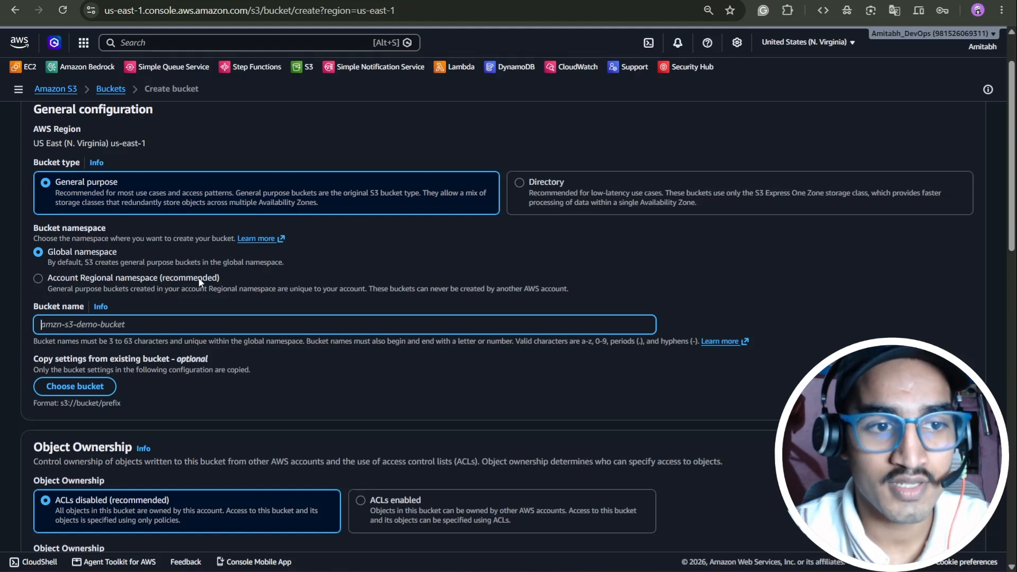
{"action": "left_click", "coordinate": [44, 279]}
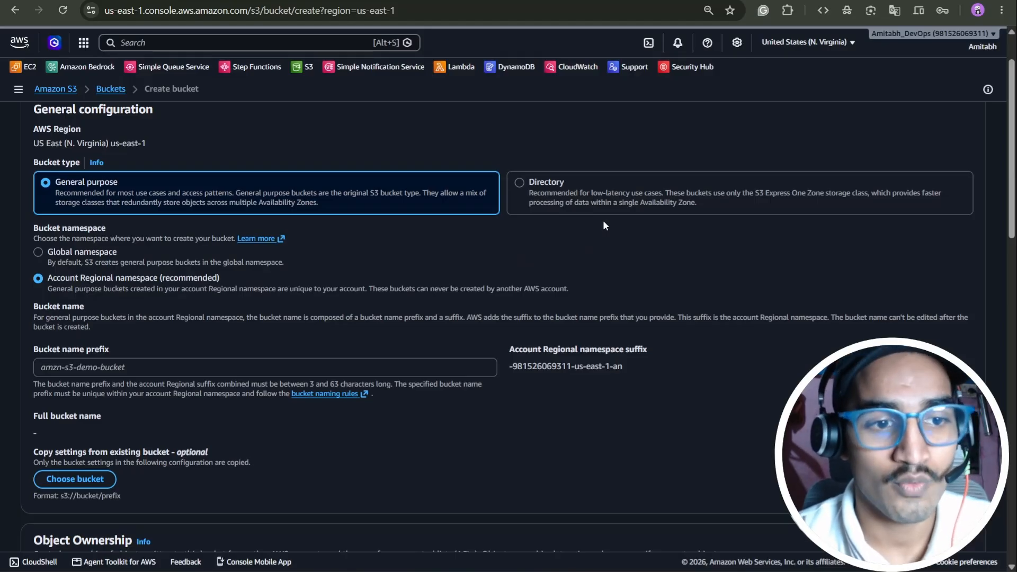
{"action": "left_click_drag", "start_coordinate": [630, 366], "coordinate": [507, 366]}
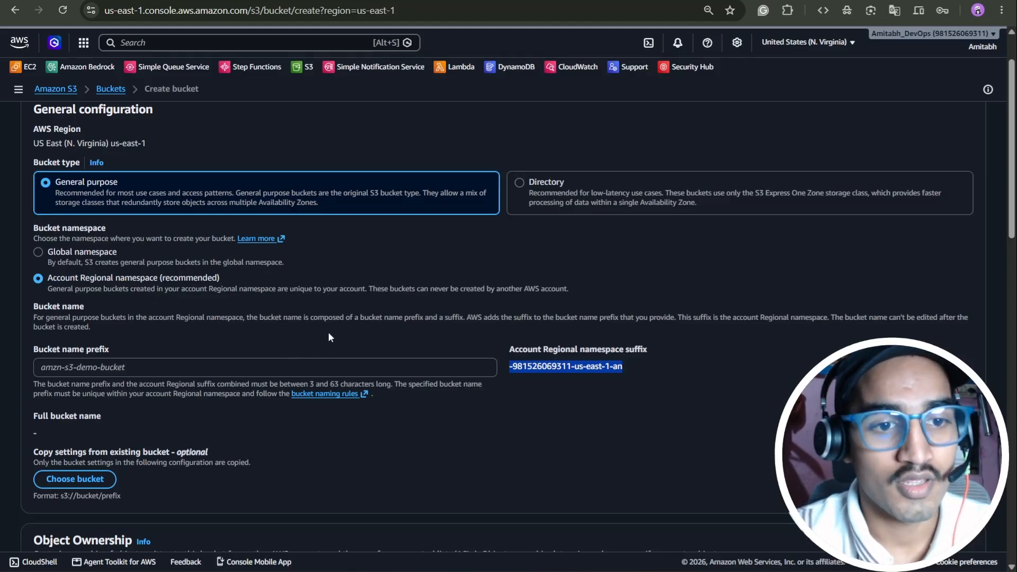
{"action": "left_click", "coordinate": [42, 253]}
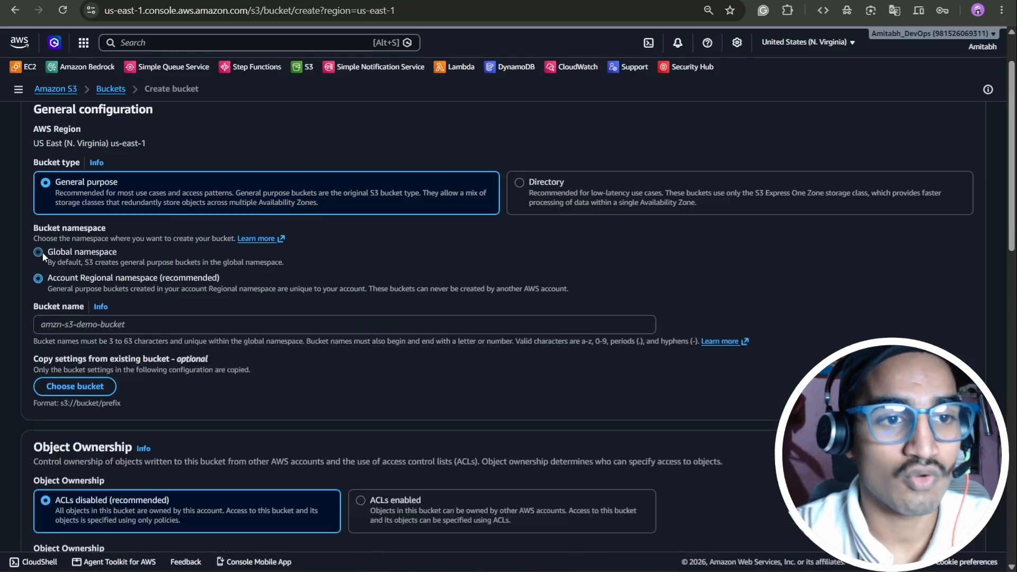
{"action": "left_click", "coordinate": [170, 326]}
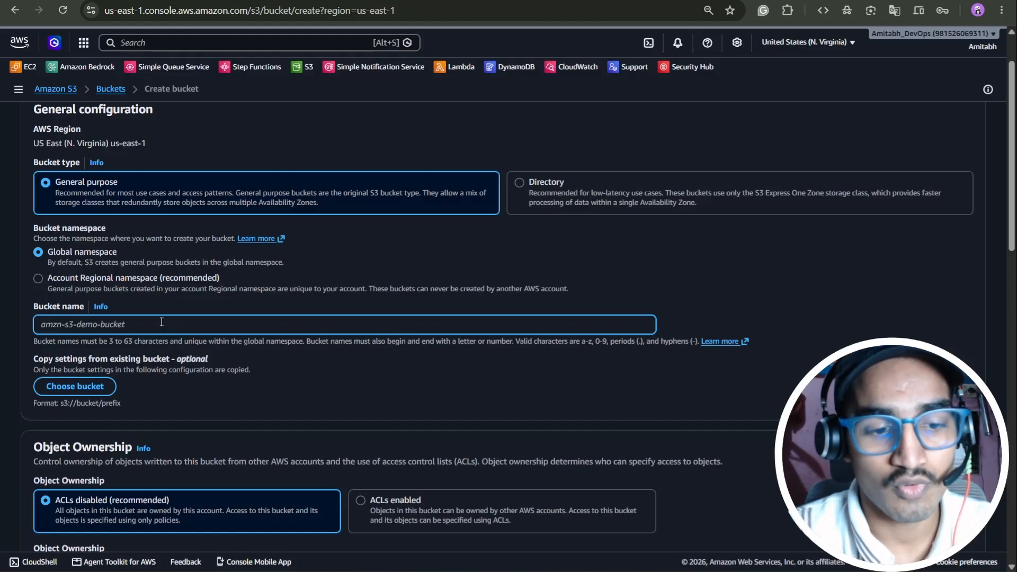
{"action": "type", "text": "s3"}
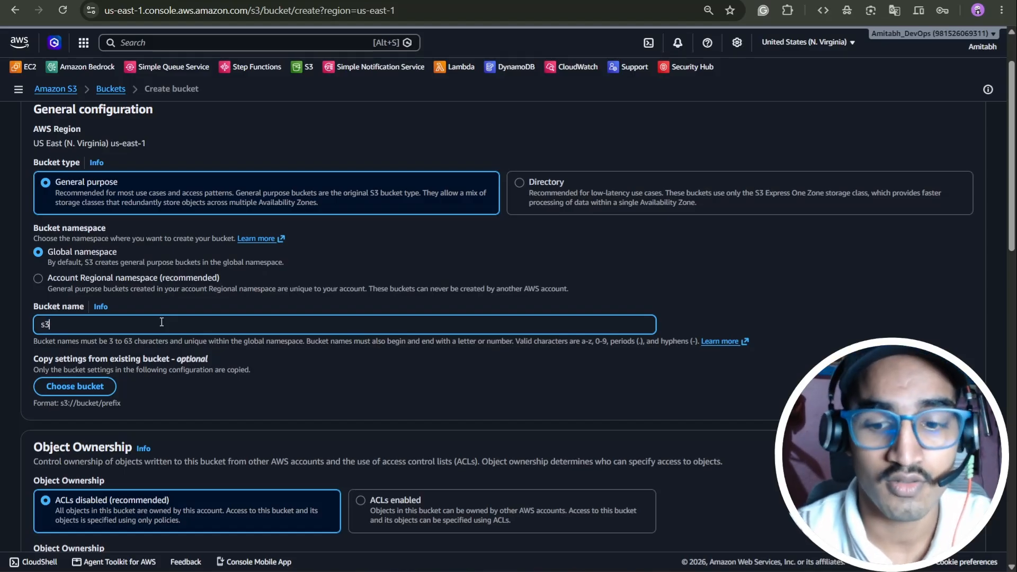
{"action": "key", "text": "BackSpace"}
{"action": "key", "text": "BackSpace"}
Step: Choose the Account Regional namespace and set the bucket name prefix to s3-static-web-hosting
{"action": "left_click", "coordinate": [38, 278]}
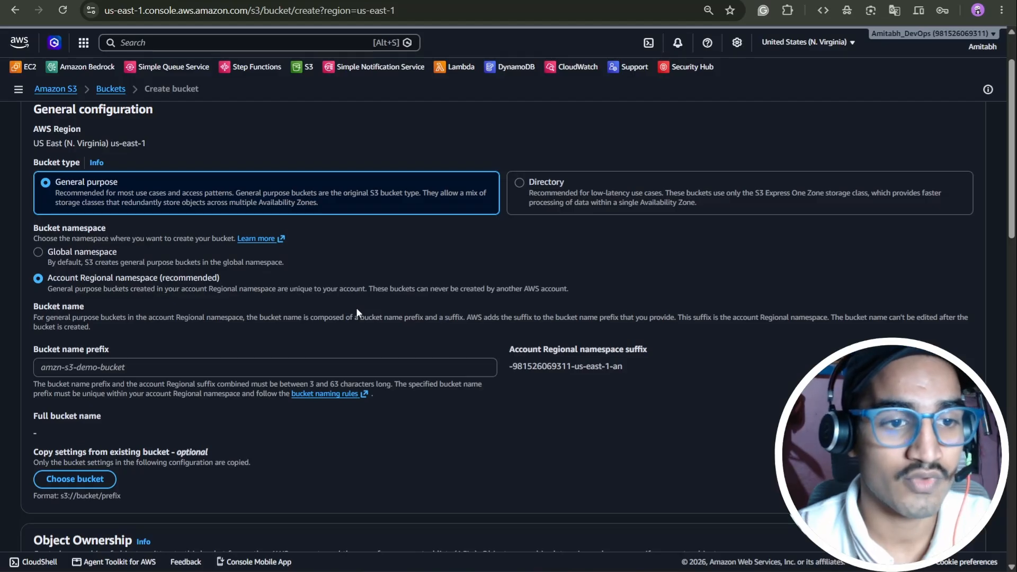
{"action": "left_click", "coordinate": [201, 368]}
{"action": "type", "text": "s3-stati"}
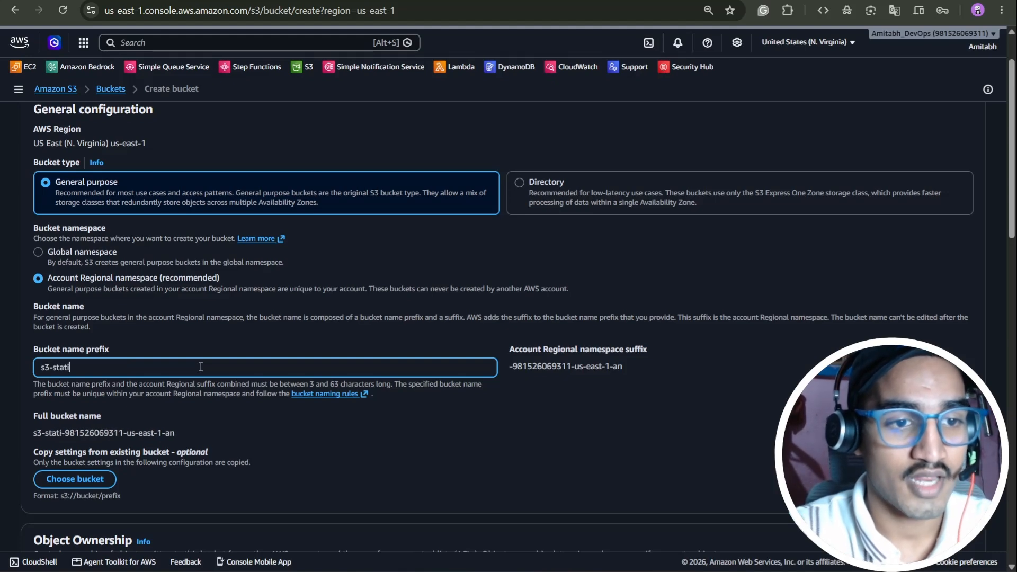
{"action": "type", "text": "c-web-h"}
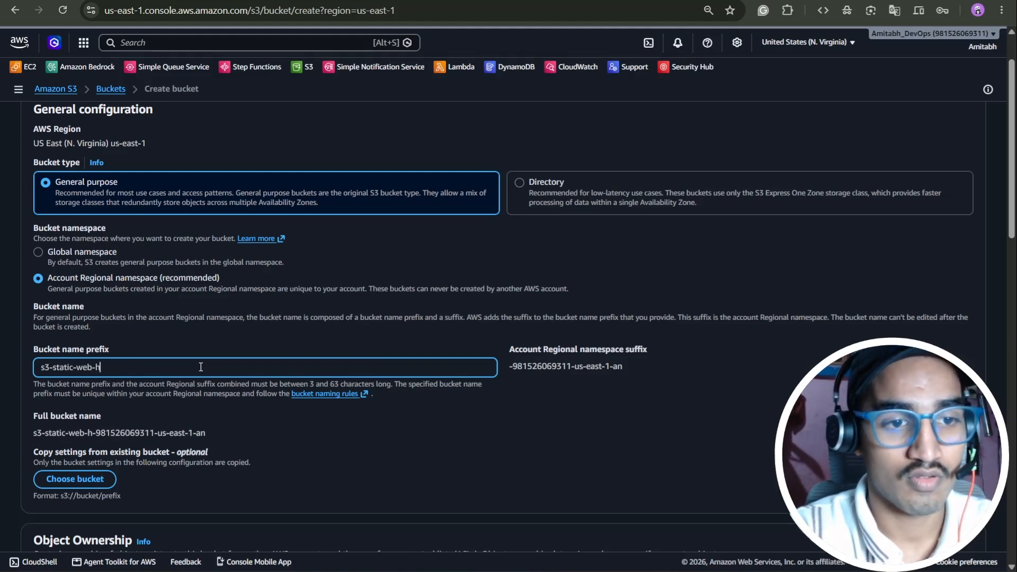
{"action": "type", "text": "osting"}
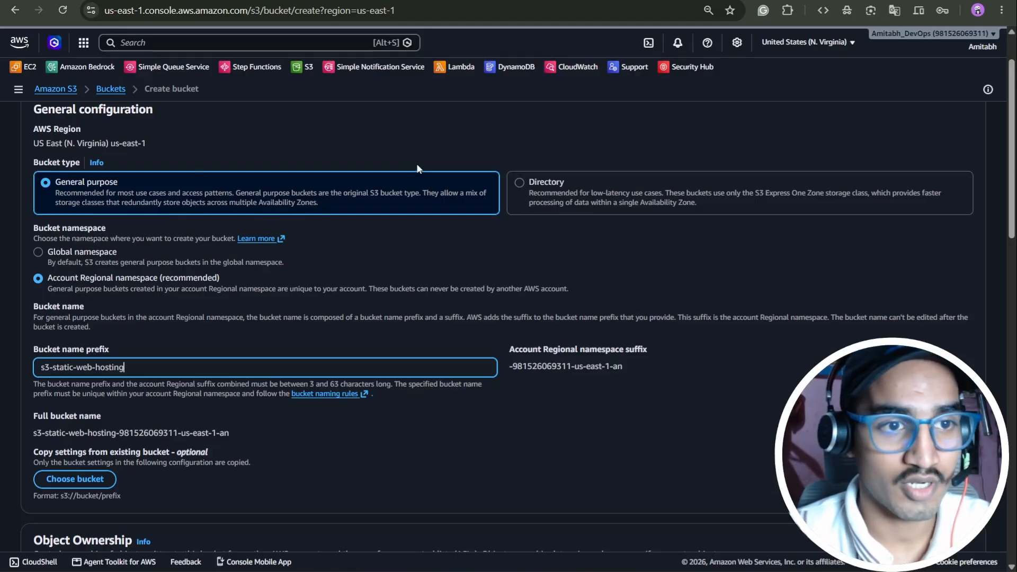
Step: Turn off Block all public access for the bucket and acknowledge that its objects might become public
{"action": "scroll", "coordinate": [417, 165], "scroll_direction": "down", "scroll_amount": 1}
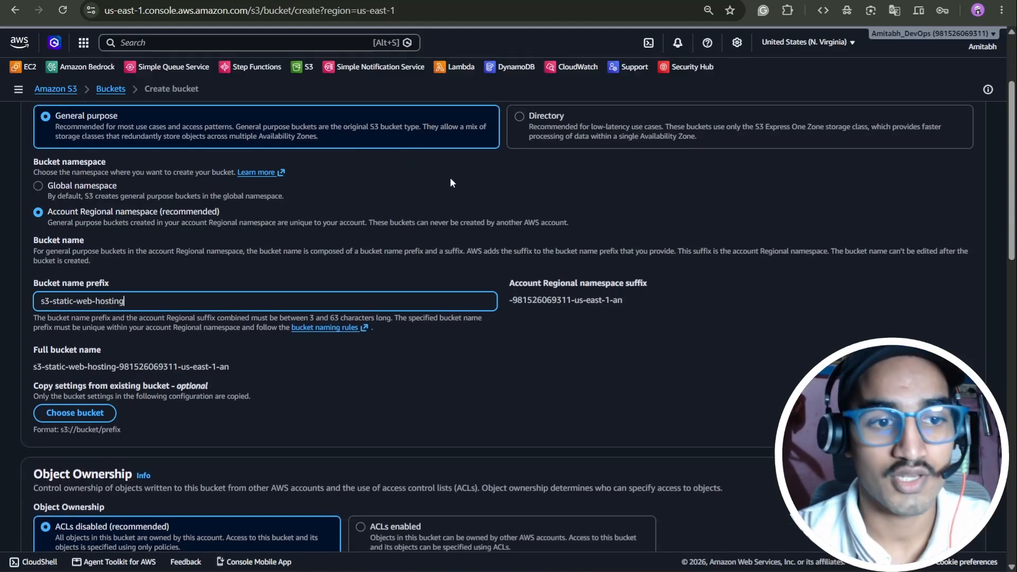
{"action": "scroll", "coordinate": [450, 177], "scroll_direction": "down", "scroll_amount": 4}
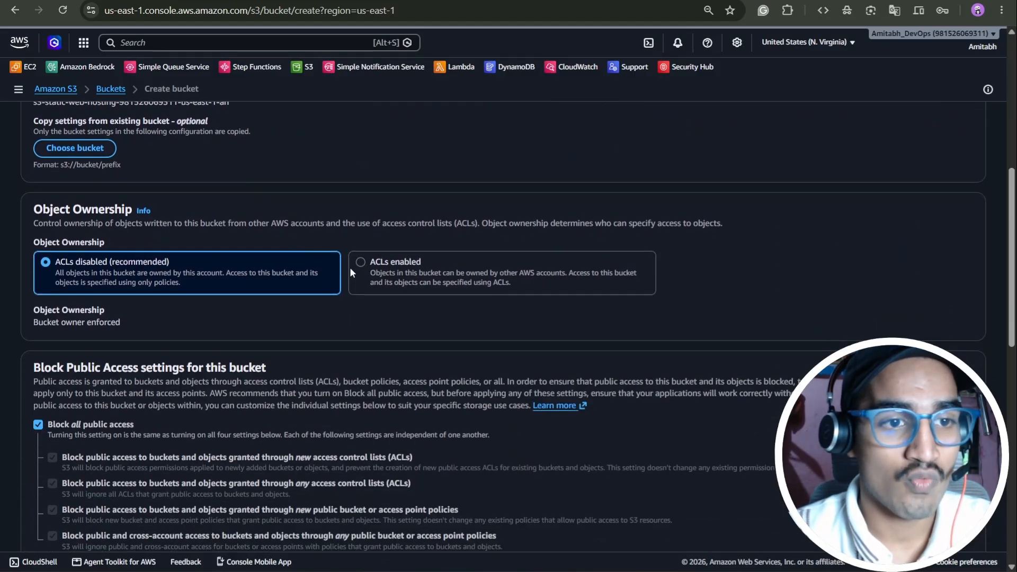
{"action": "scroll", "coordinate": [245, 237], "scroll_direction": "down", "scroll_amount": 2}
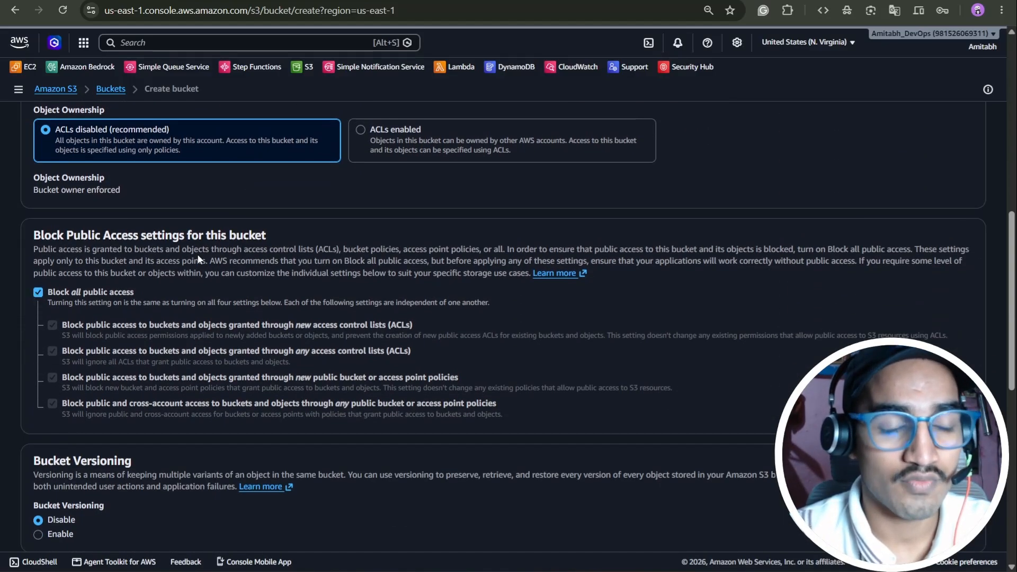
{"action": "left_click", "coordinate": [37, 293]}
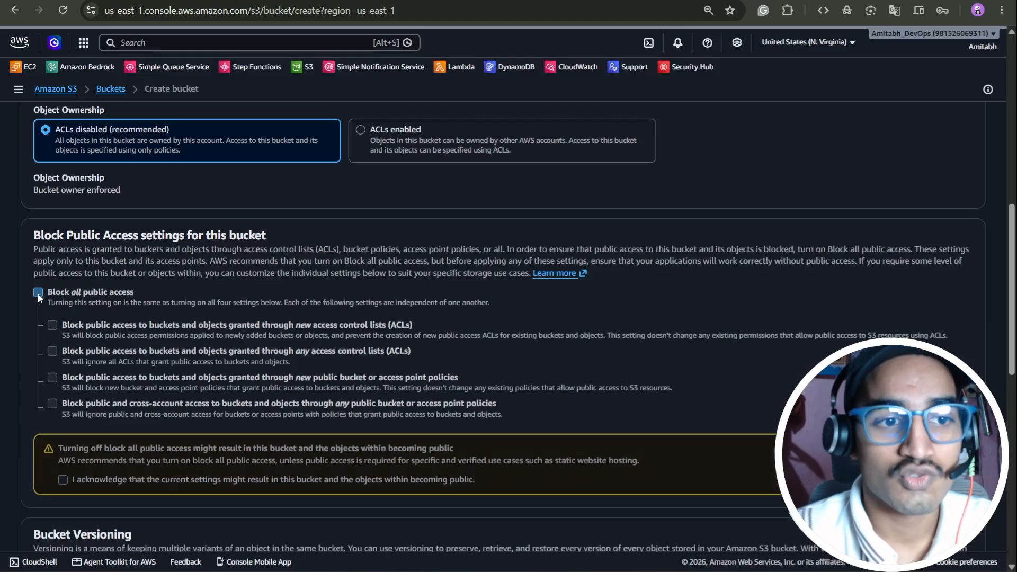
{"action": "scroll", "coordinate": [140, 307], "scroll_direction": "down", "scroll_amount": 2}
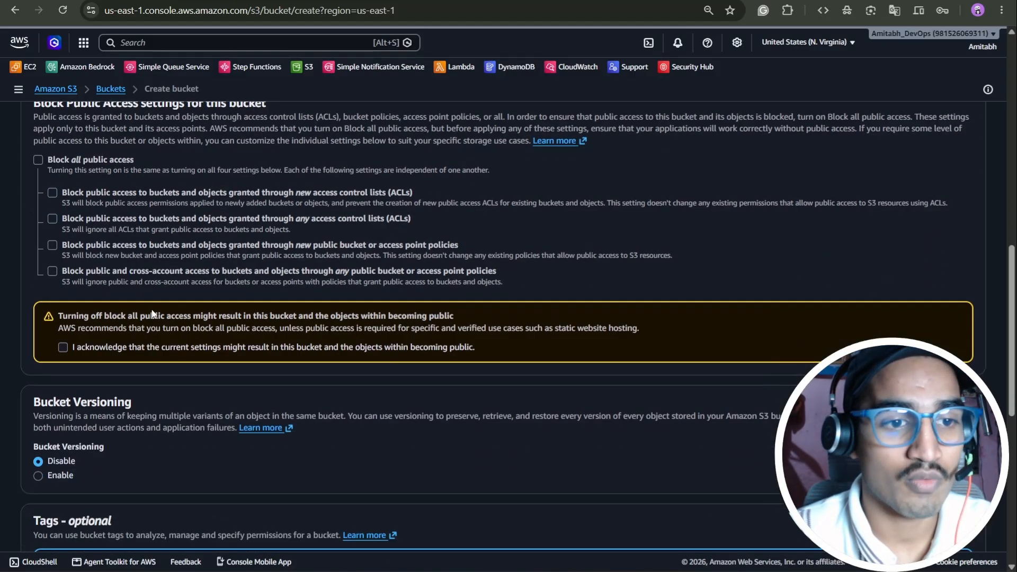
{"action": "left_click", "coordinate": [77, 348]}
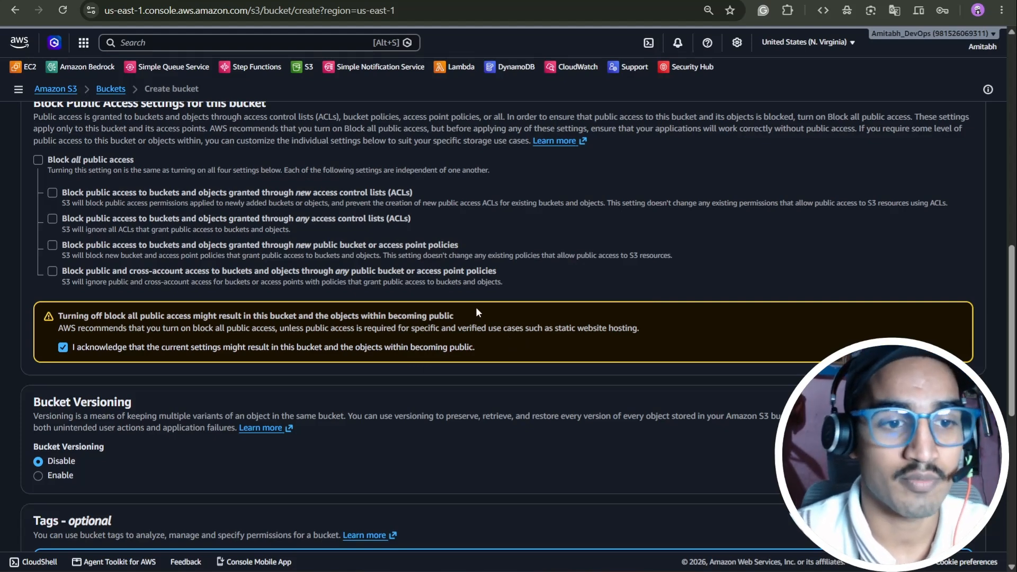
Step: Create the bucket with the remaining settings at their defaults and dismiss the success notification
{"action": "scroll", "coordinate": [476, 307], "scroll_direction": "down", "scroll_amount": 3}
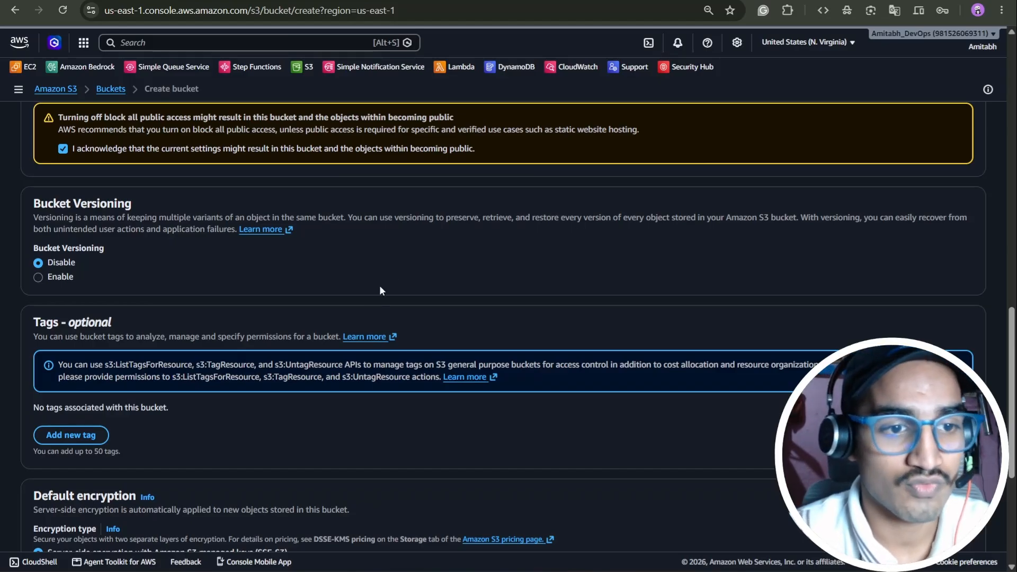
{"action": "scroll", "coordinate": [373, 298], "scroll_direction": "down", "scroll_amount": 5}
{"action": "scroll", "coordinate": [377, 252], "scroll_direction": "up", "scroll_amount": 6}
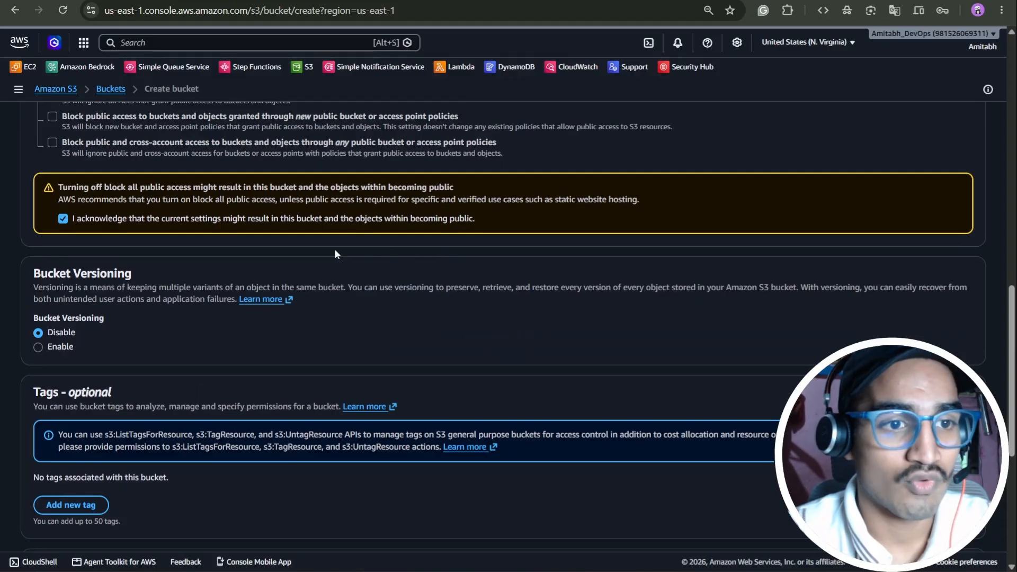
{"action": "scroll", "coordinate": [512, 364], "scroll_direction": "down", "scroll_amount": 6}
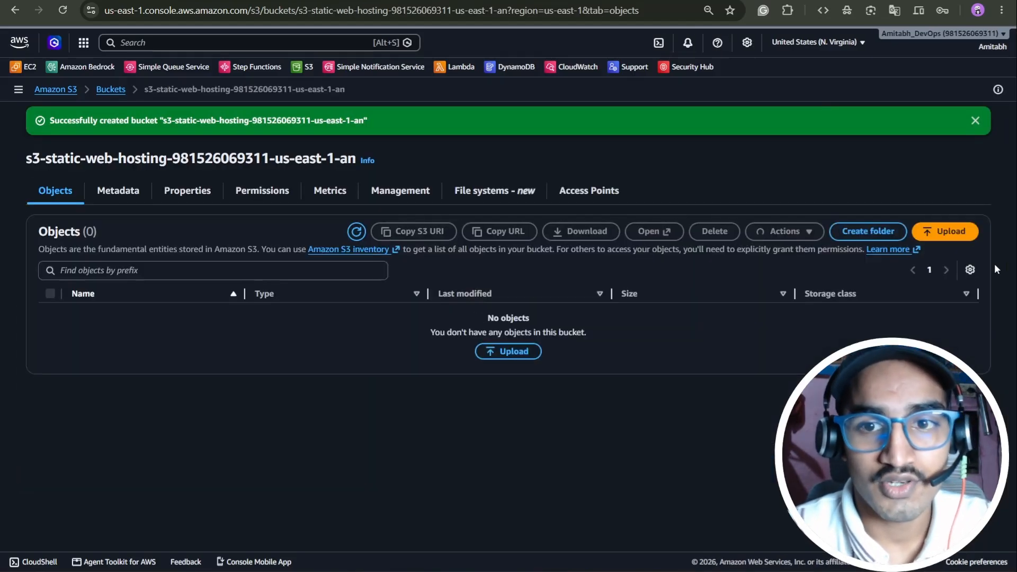
{"action": "left_click", "coordinate": [976, 121]}
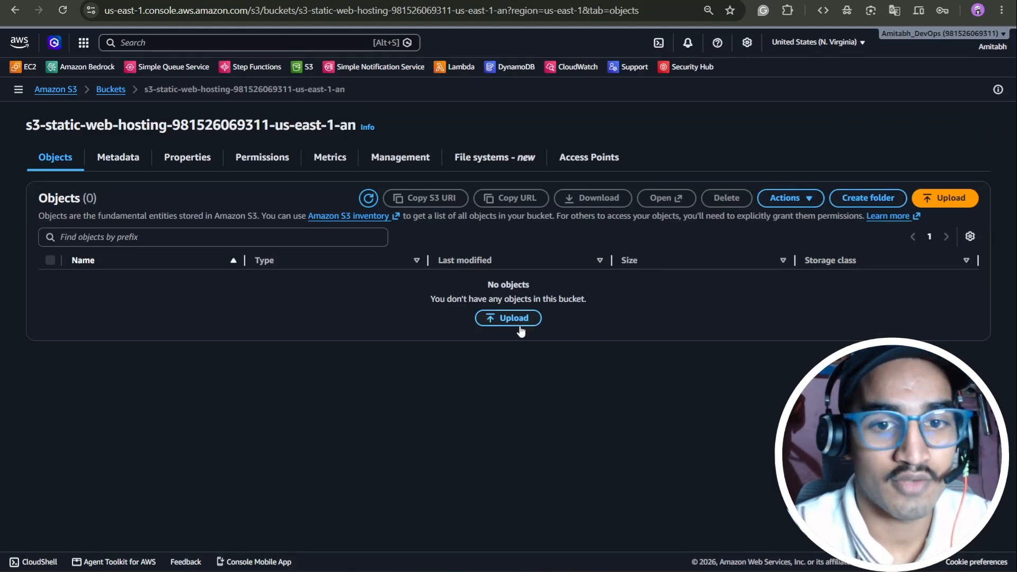
Step: Add app.js, error.html, index.html, README.md and styles.css from the project folder on drive D: to the bucket's upload list
{"action": "left_click", "coordinate": [535, 317]}
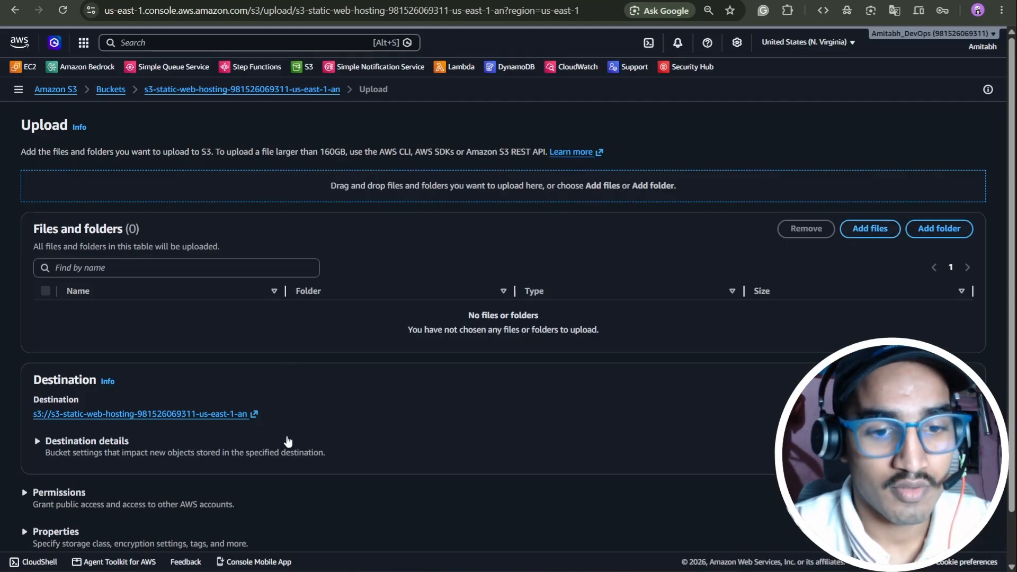
{"action": "left_click", "coordinate": [866, 230]}
{"action": "scroll", "coordinate": [87, 235], "scroll_direction": "up", "scroll_amount": 2}
{"action": "scroll", "coordinate": [88, 235], "scroll_direction": "down", "scroll_amount": 5}
{"action": "left_click", "coordinate": [95, 352]}
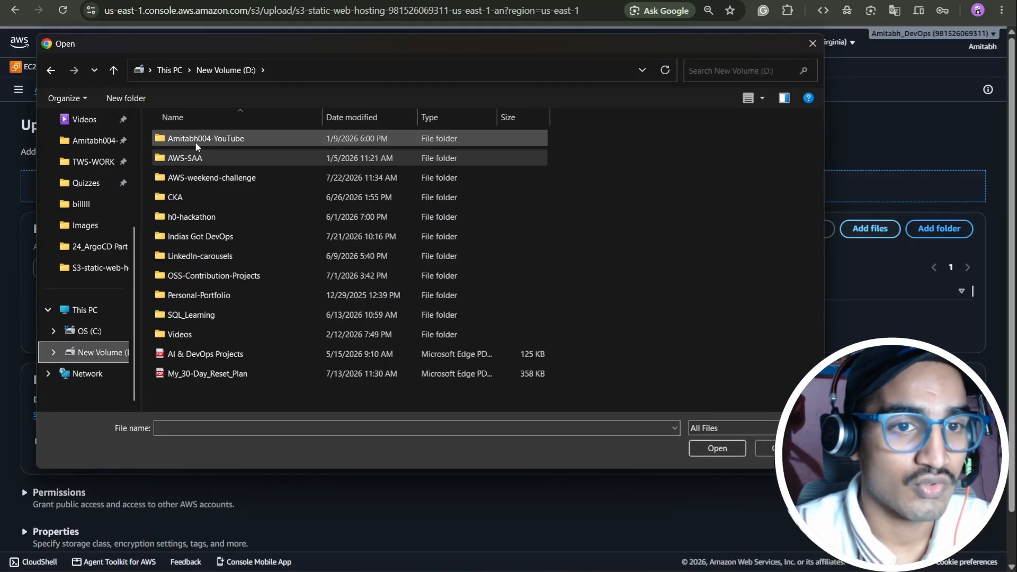
{"action": "double_click", "coordinate": [220, 140]}
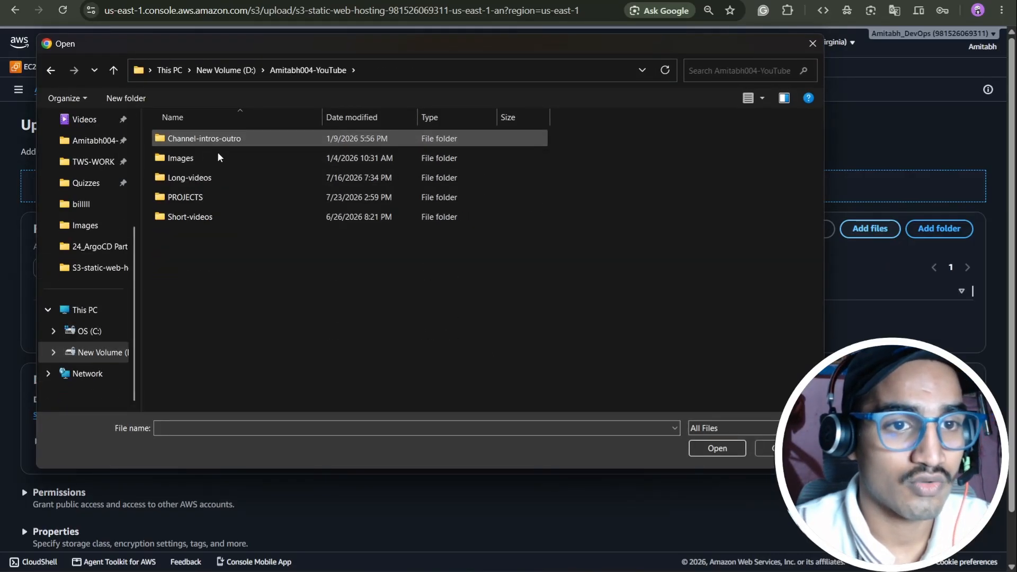
{"action": "double_click", "coordinate": [202, 198]}
{"action": "double_click", "coordinate": [249, 275]}
{"action": "left_click_drag", "start_coordinate": [219, 277], "coordinate": [170, 111]}
{"action": "left_click", "coordinate": [741, 450]}
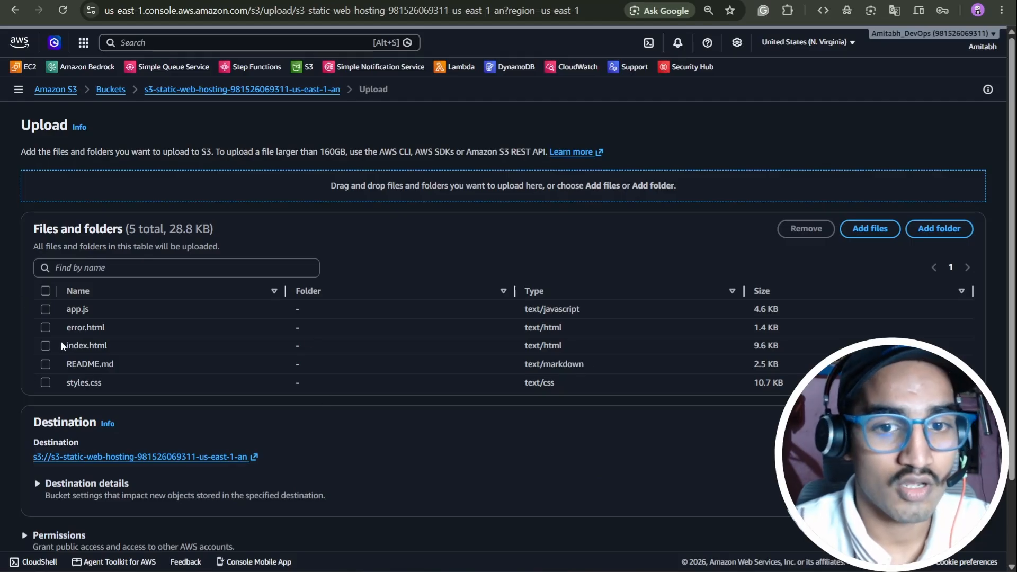
Step: Review the upload's permissions and properties, including storage class, server-side encryption, checksums, tags and metadata
{"action": "scroll", "coordinate": [481, 323], "scroll_direction": "down", "scroll_amount": 2}
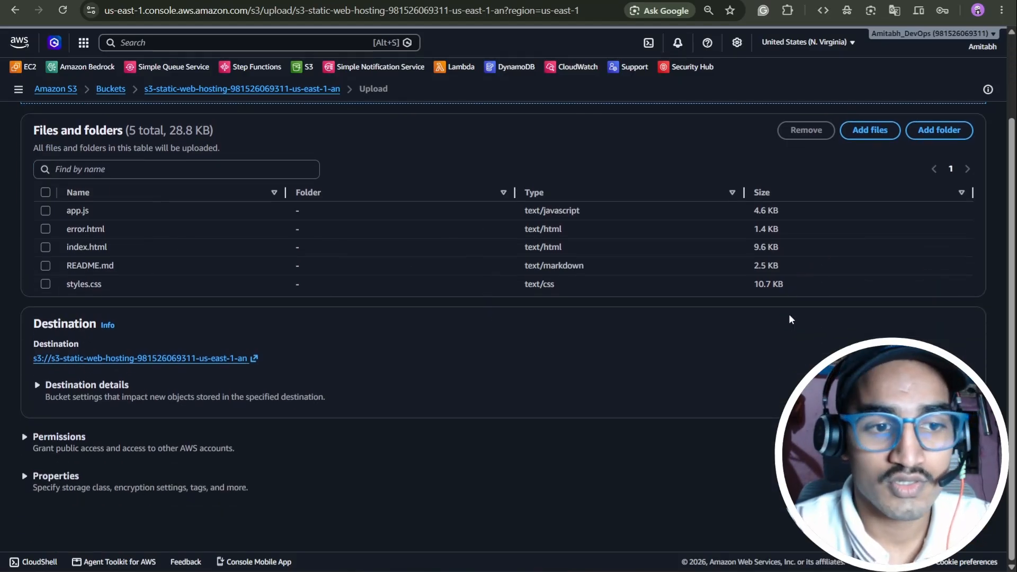
{"action": "left_click", "coordinate": [26, 438]}
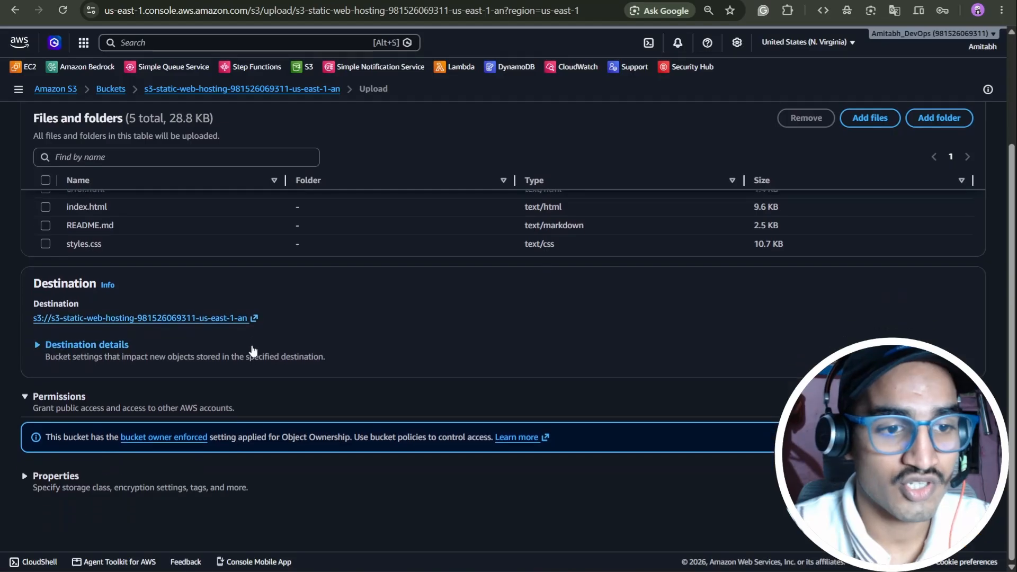
{"action": "left_click", "coordinate": [49, 474]}
{"action": "scroll", "coordinate": [175, 371], "scroll_direction": "down", "scroll_amount": 5}
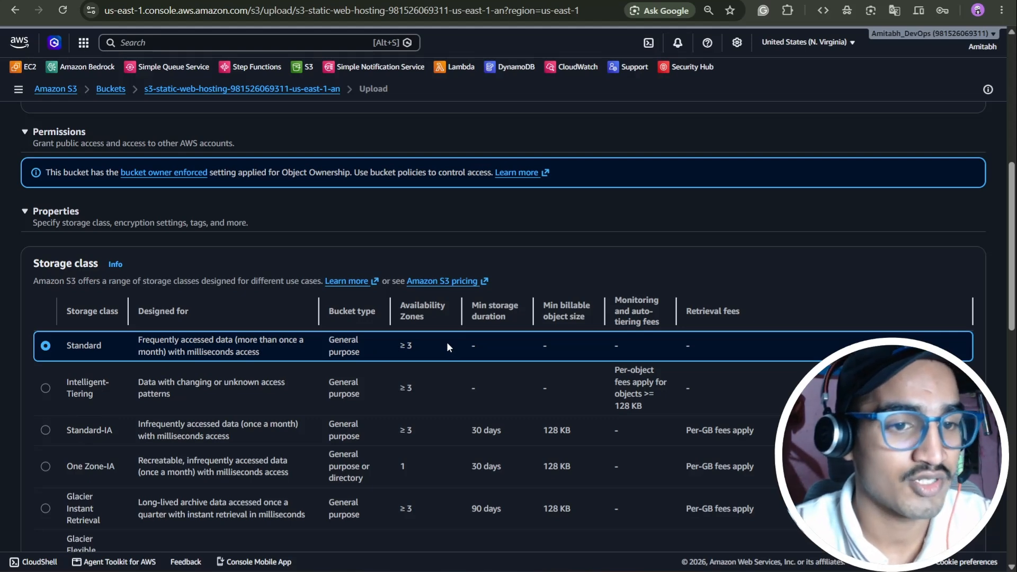
{"action": "scroll", "coordinate": [447, 343], "scroll_direction": "down", "scroll_amount": 2}
{"action": "scroll", "coordinate": [442, 326], "scroll_direction": "down", "scroll_amount": 2}
{"action": "scroll", "coordinate": [708, 275], "scroll_direction": "up", "scroll_amount": 1}
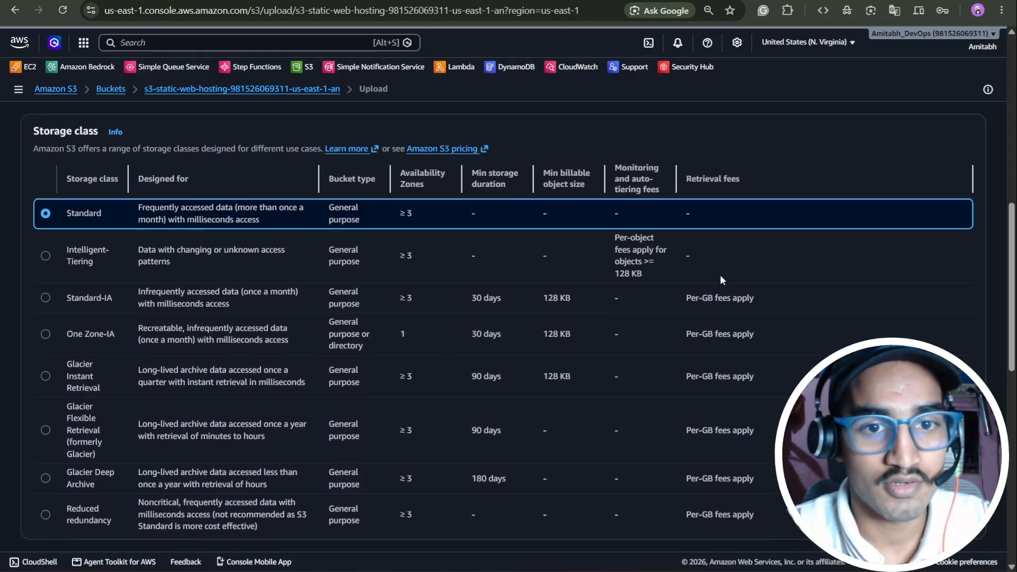
{"action": "scroll", "coordinate": [720, 275], "scroll_direction": "up", "scroll_amount": 3}
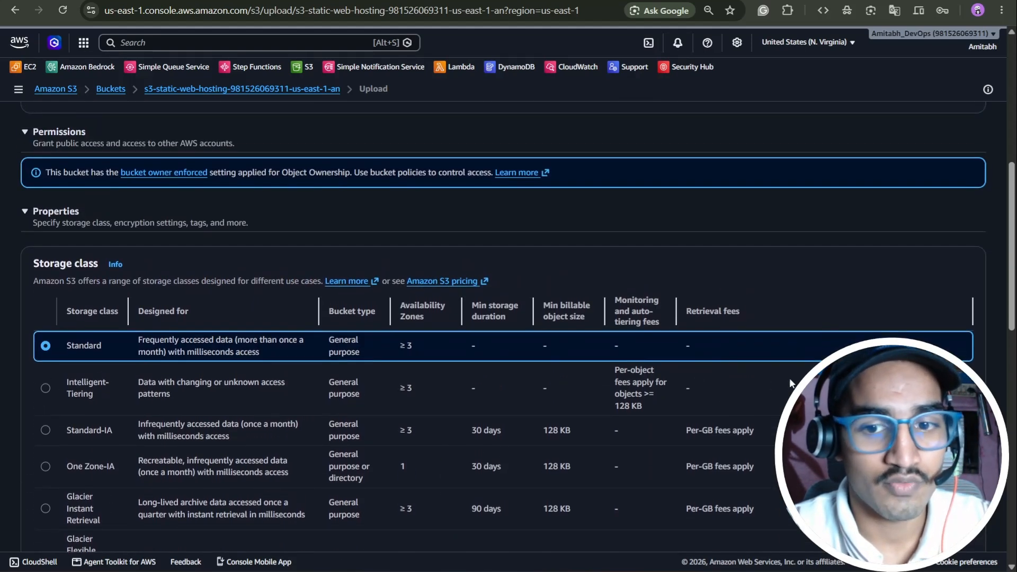
{"action": "scroll", "coordinate": [836, 317], "scroll_direction": "down", "scroll_amount": 5}
{"action": "scroll", "coordinate": [835, 317], "scroll_direction": "down", "scroll_amount": 5}
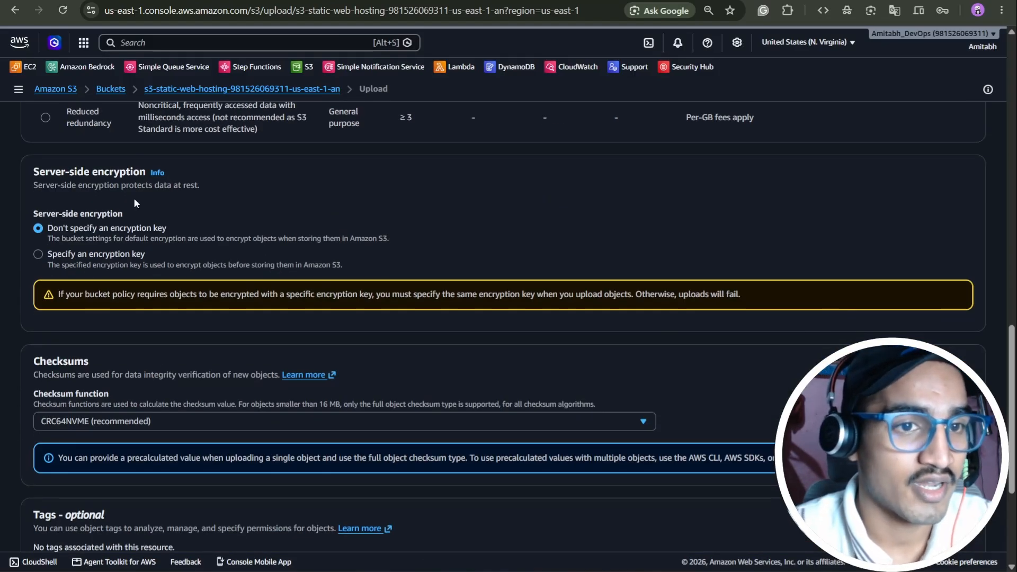
{"action": "scroll", "coordinate": [222, 235], "scroll_direction": "down", "scroll_amount": 3}
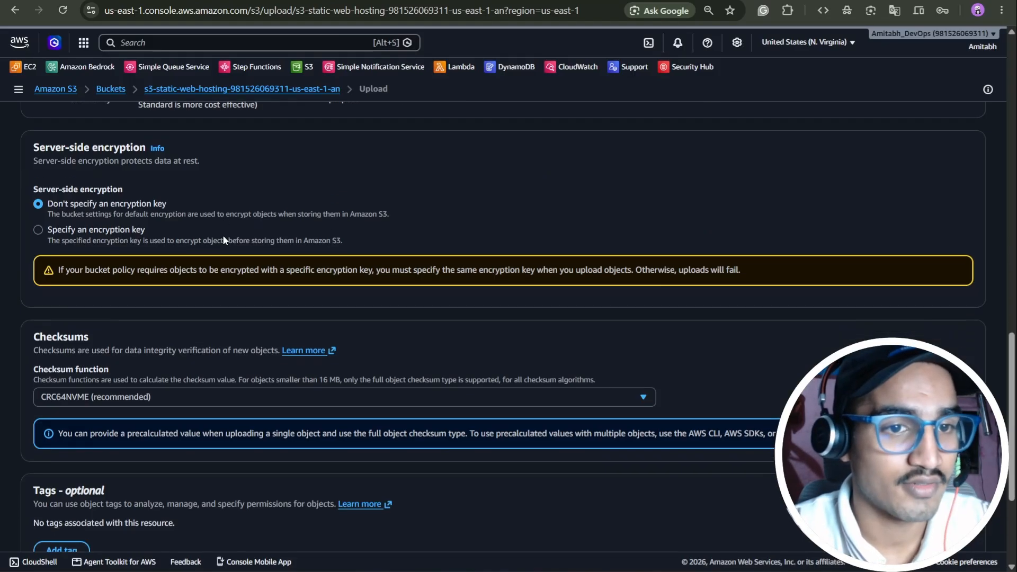
{"action": "scroll", "coordinate": [344, 233], "scroll_direction": "down", "scroll_amount": 2}
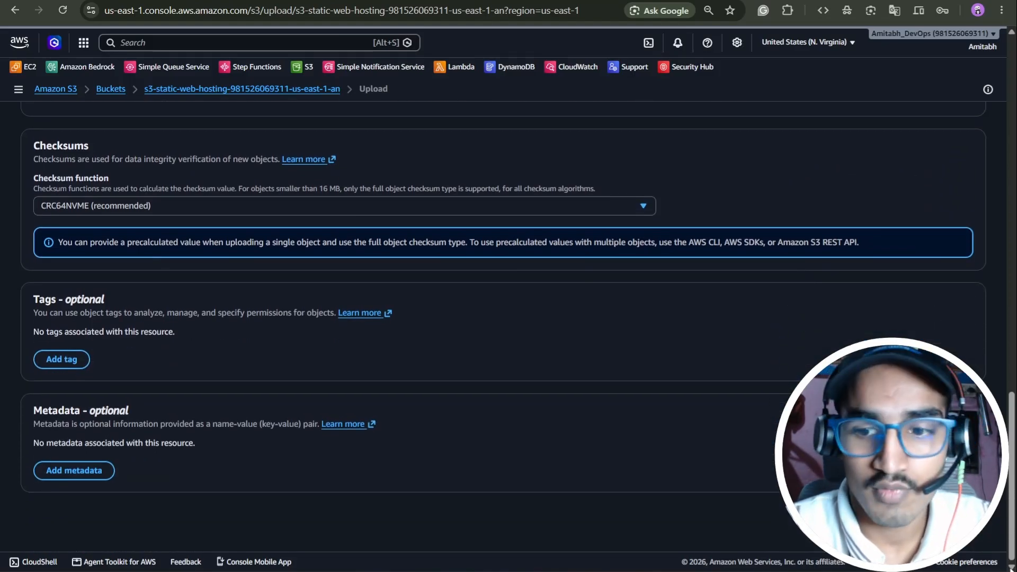
Step: Upload the listed files with the default settings and close the upload status page
{"action": "left_click", "coordinate": [961, 515]}
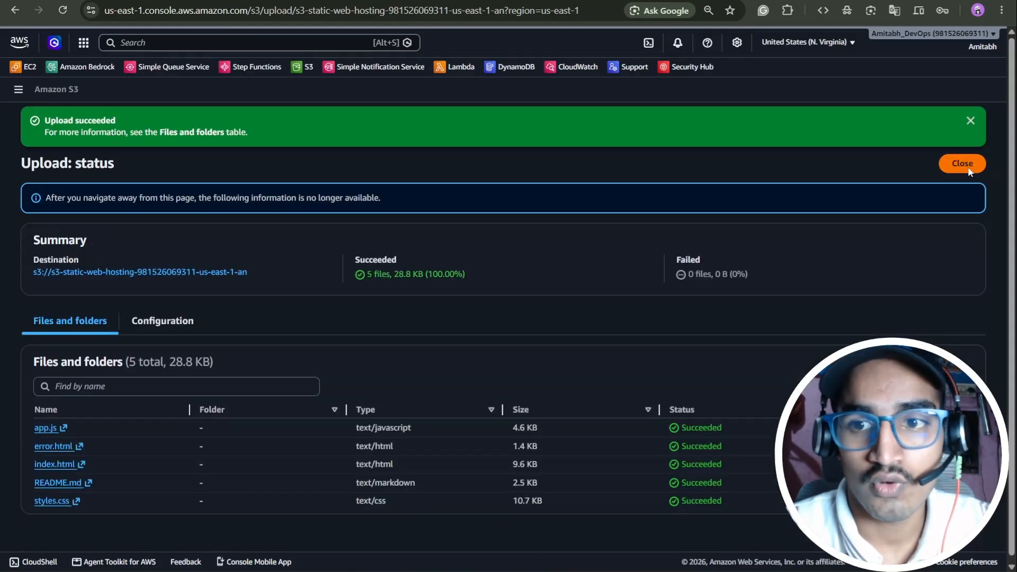
{"action": "left_click", "coordinate": [965, 165]}
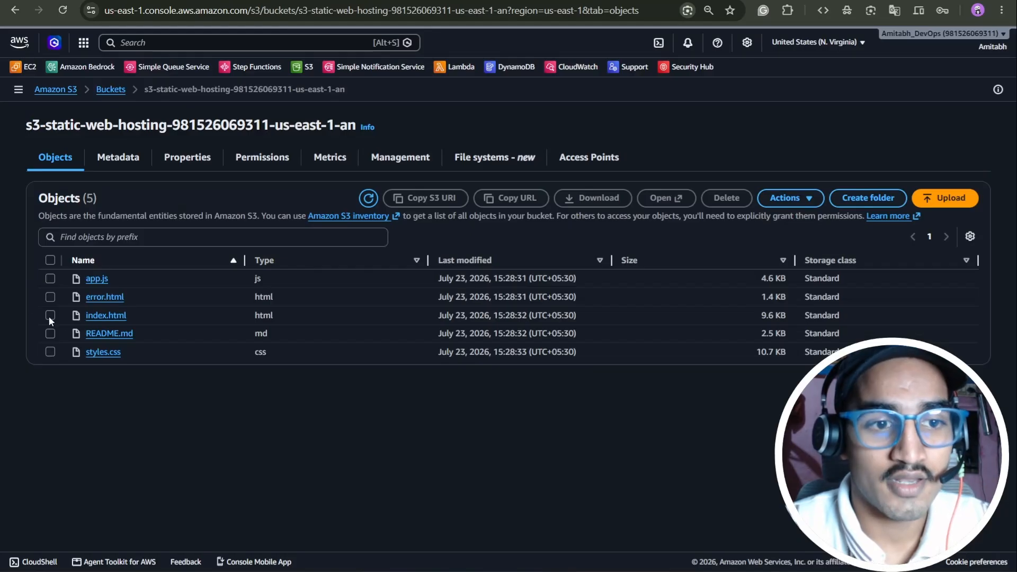
Step: Open index.html from the bucket's object list to preview the page, reload it, and return to the bucket
{"action": "left_click", "coordinate": [50, 315]}
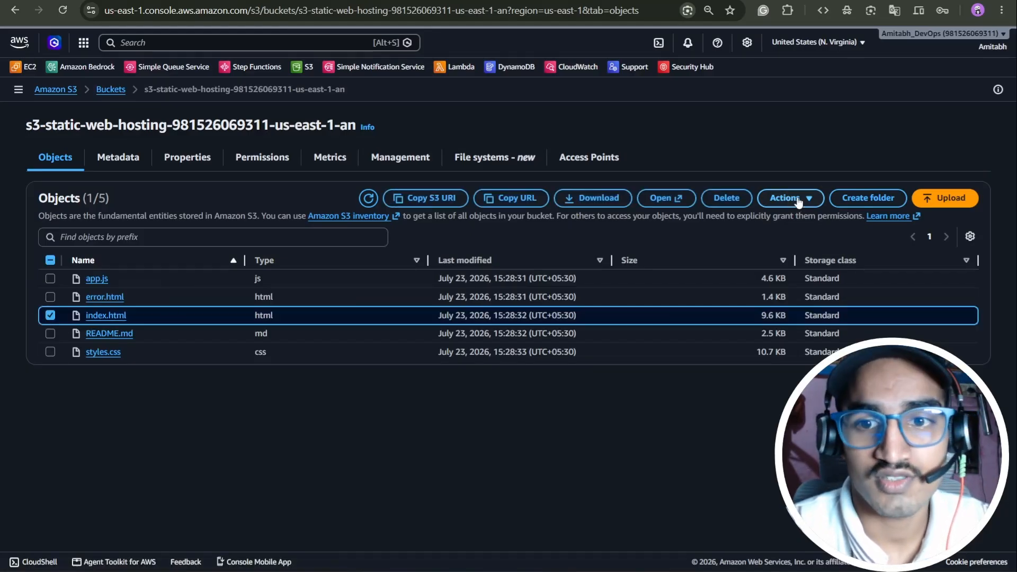
{"action": "left_click", "coordinate": [665, 203]}
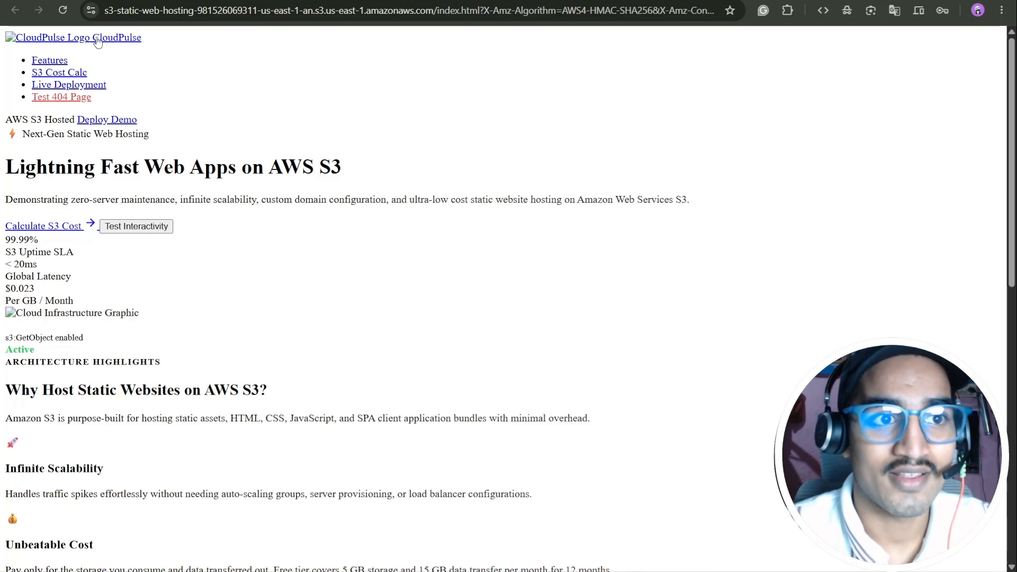
{"action": "left_click", "coordinate": [68, 10]}
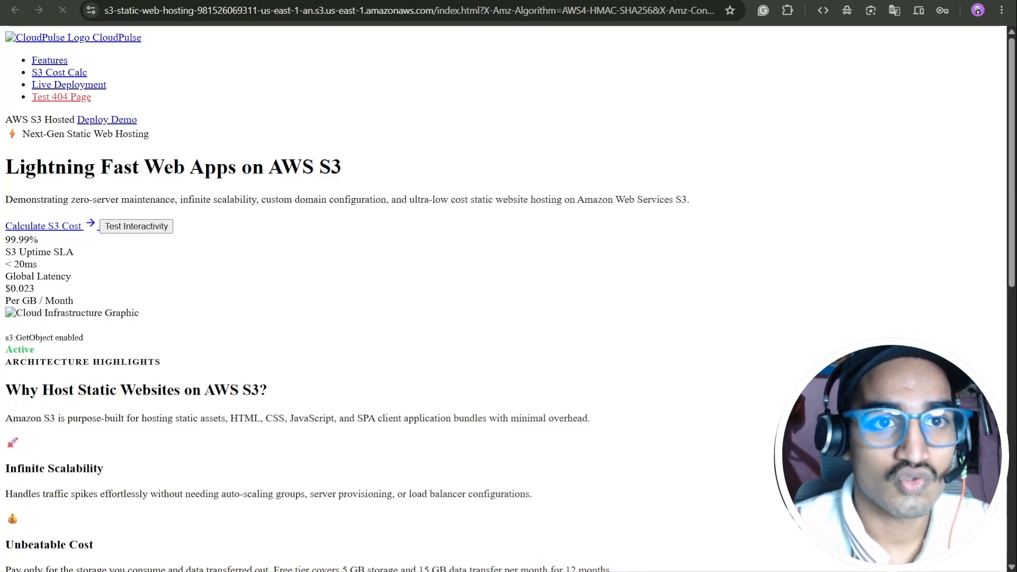
{"action": "left_click", "coordinate": [53, 1]}
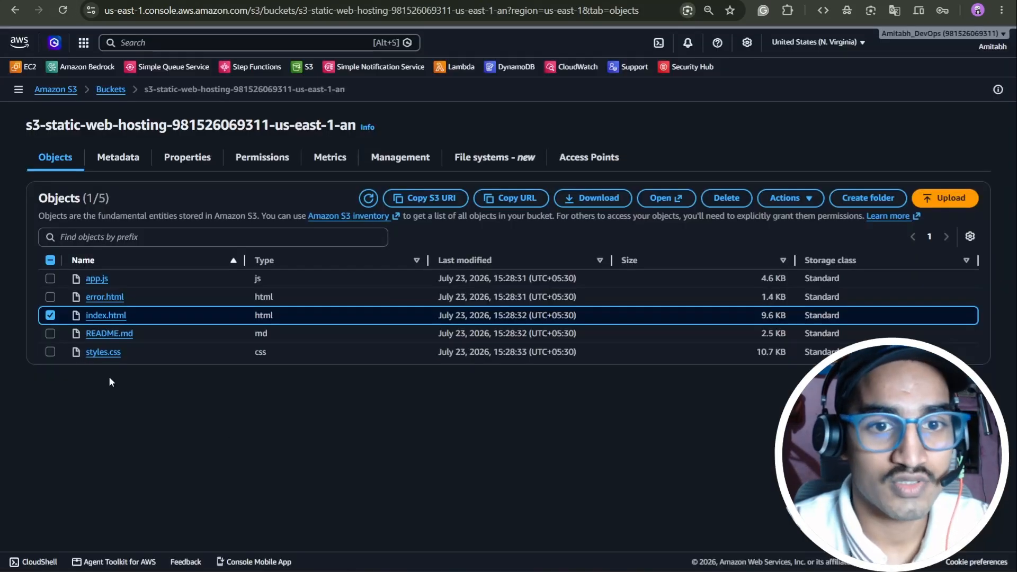
Step: Visit the object URL from index.html's details to test public access, and go back to the details page
{"action": "left_click", "coordinate": [106, 316]}
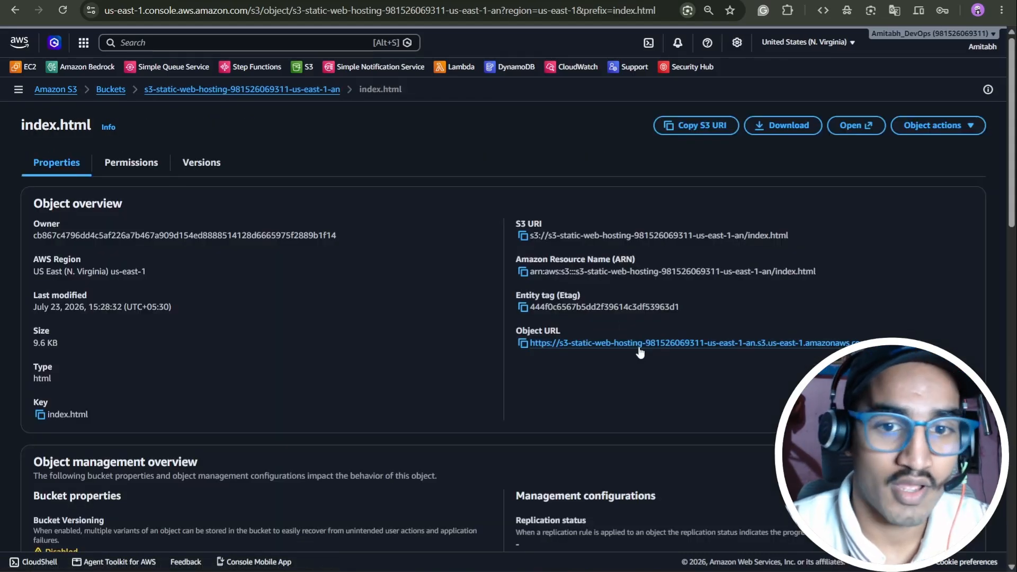
{"action": "left_click", "coordinate": [575, 344]}
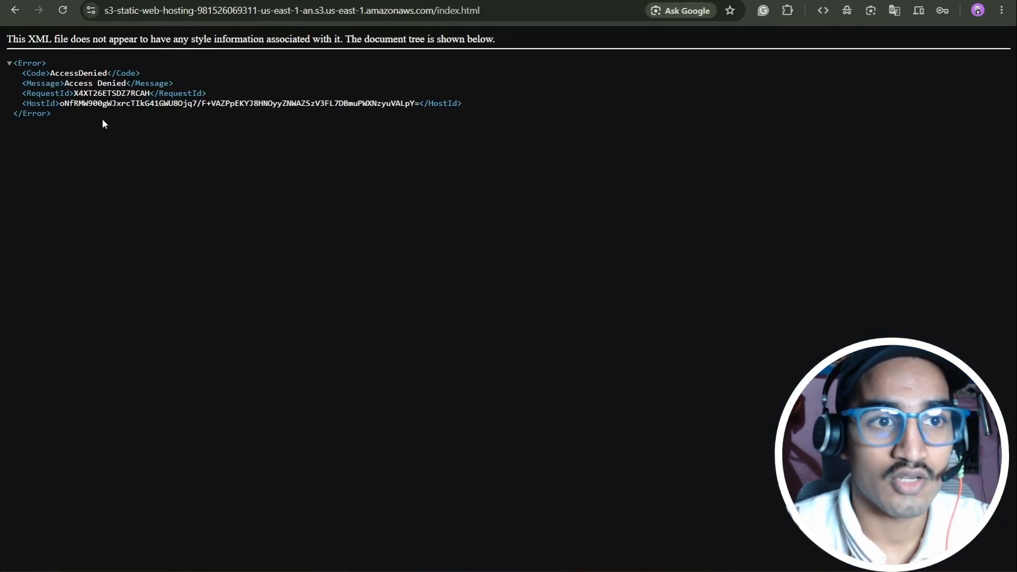
{"action": "left_click", "coordinate": [15, 10]}
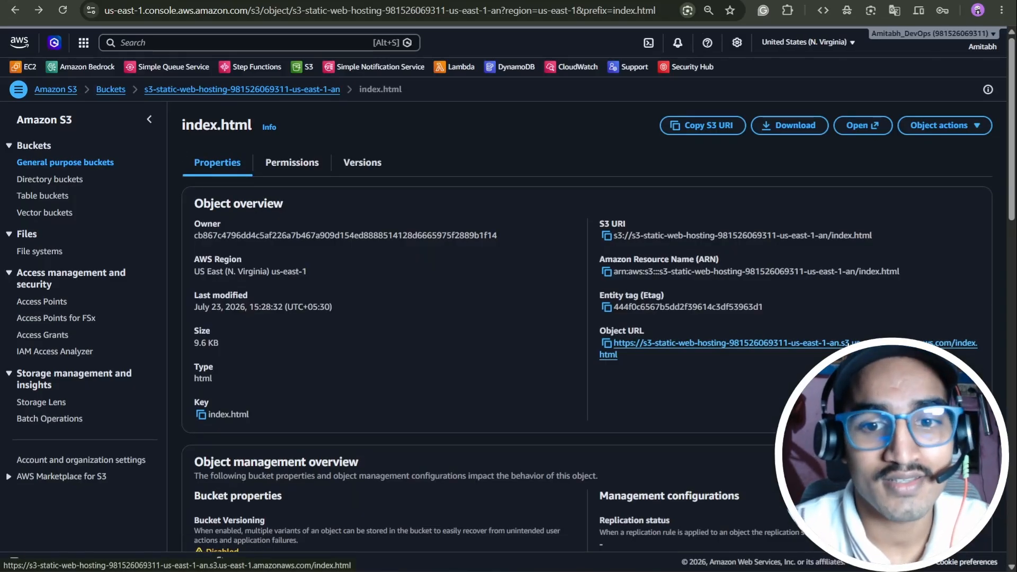
Step: Open the object URL of index.html in a separate tab to check access again, and return to the console
{"action": "right_click", "coordinate": [664, 350]}
{"action": "left_click", "coordinate": [713, 362]}
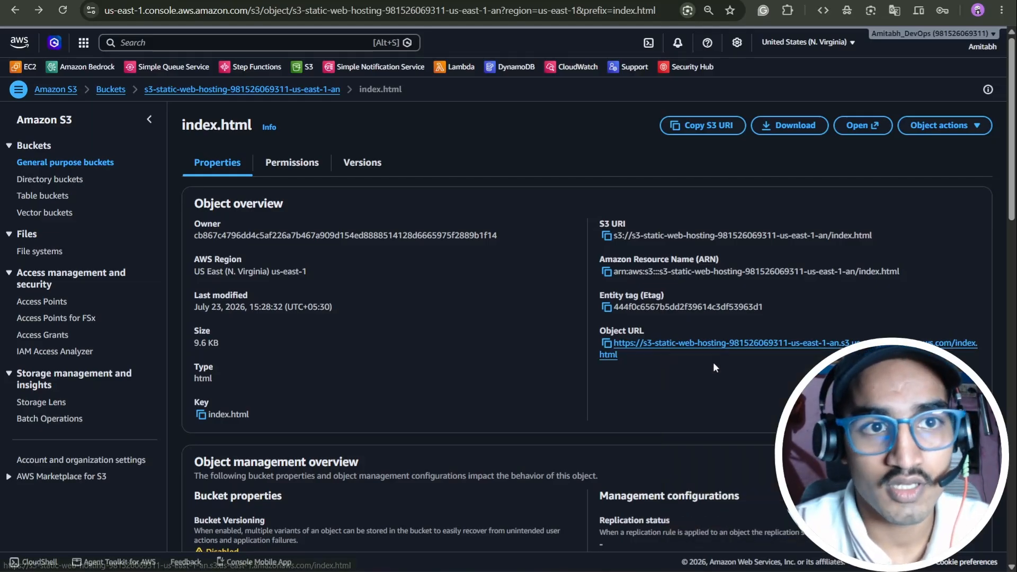
{"action": "key", "text": "ctrl+Tab"}
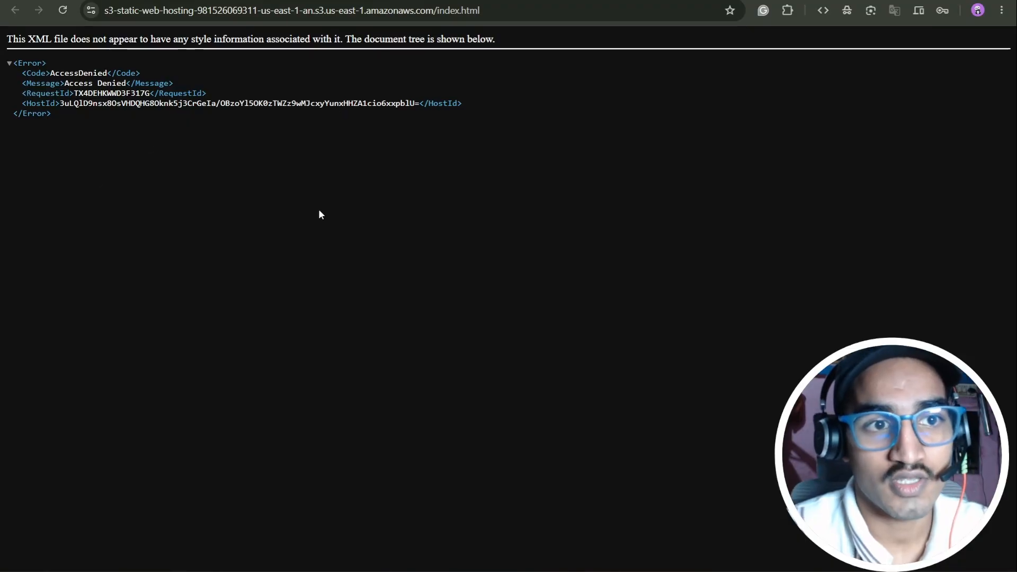
{"action": "left_click", "coordinate": [172, 1]}
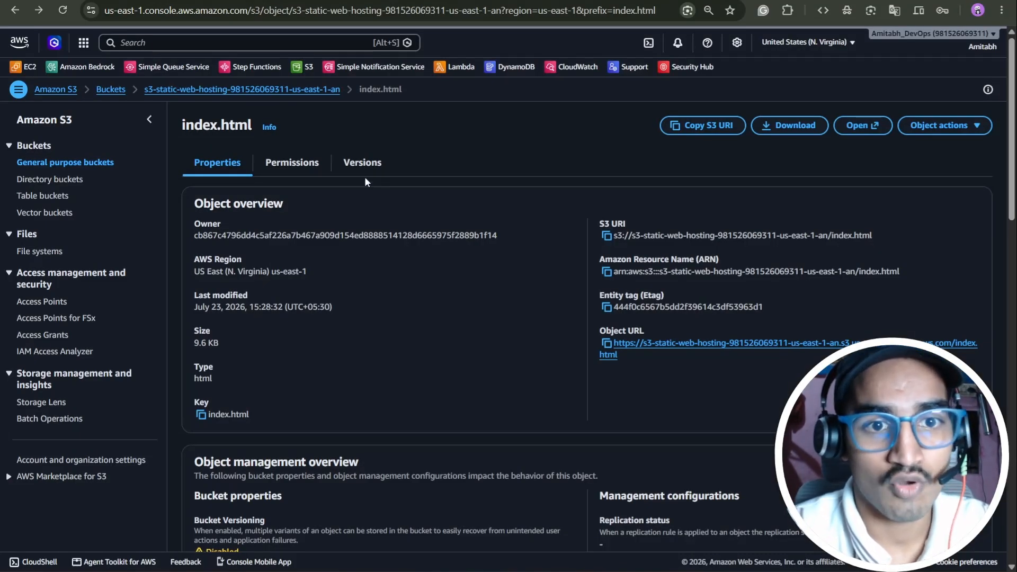
Step: Open the bucket policy for editing from the bucket's permissions and add a new statement
{"action": "left_click", "coordinate": [316, 91]}
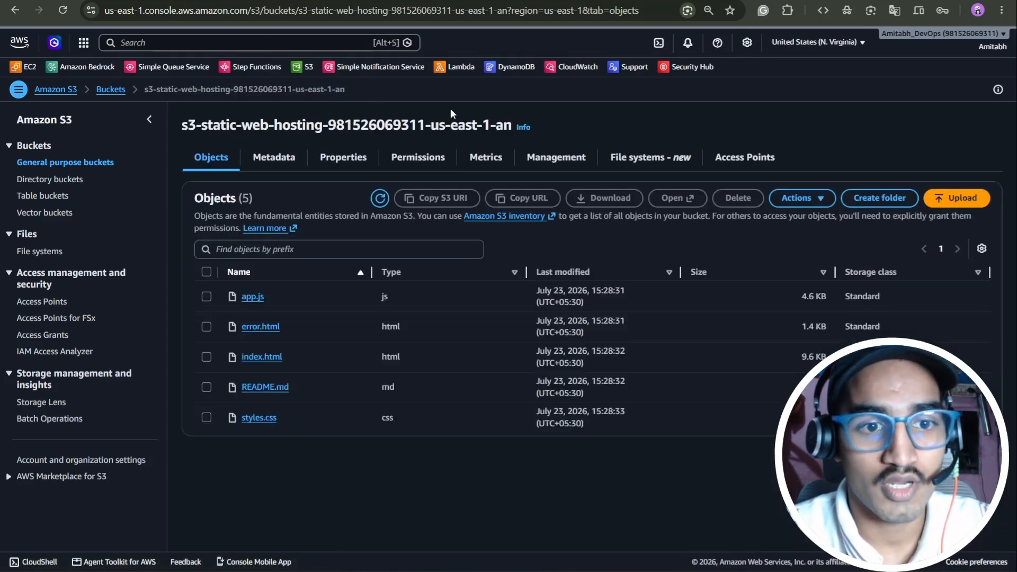
{"action": "left_click", "coordinate": [421, 158]}
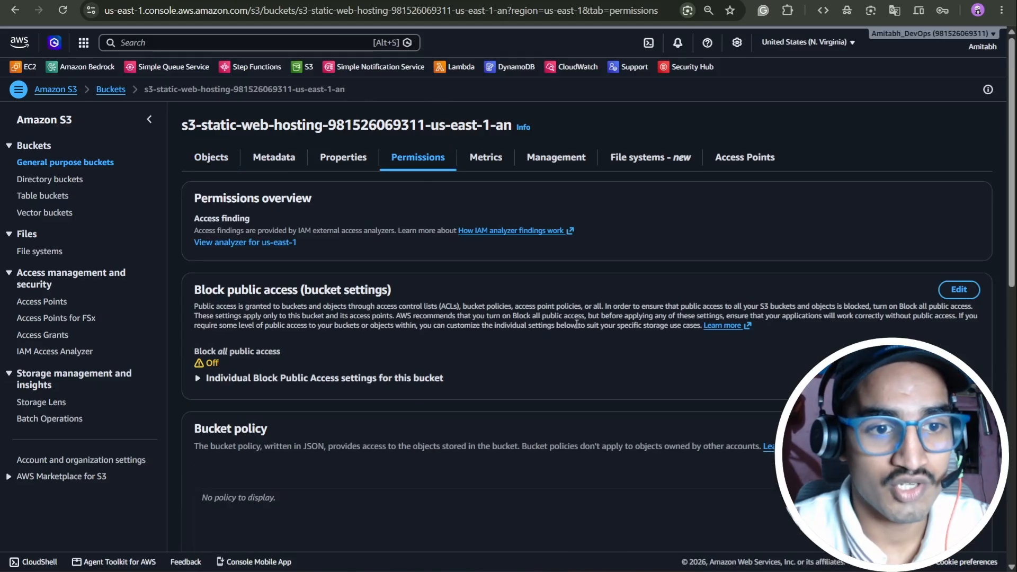
{"action": "scroll", "coordinate": [523, 319], "scroll_direction": "down", "scroll_amount": 4}
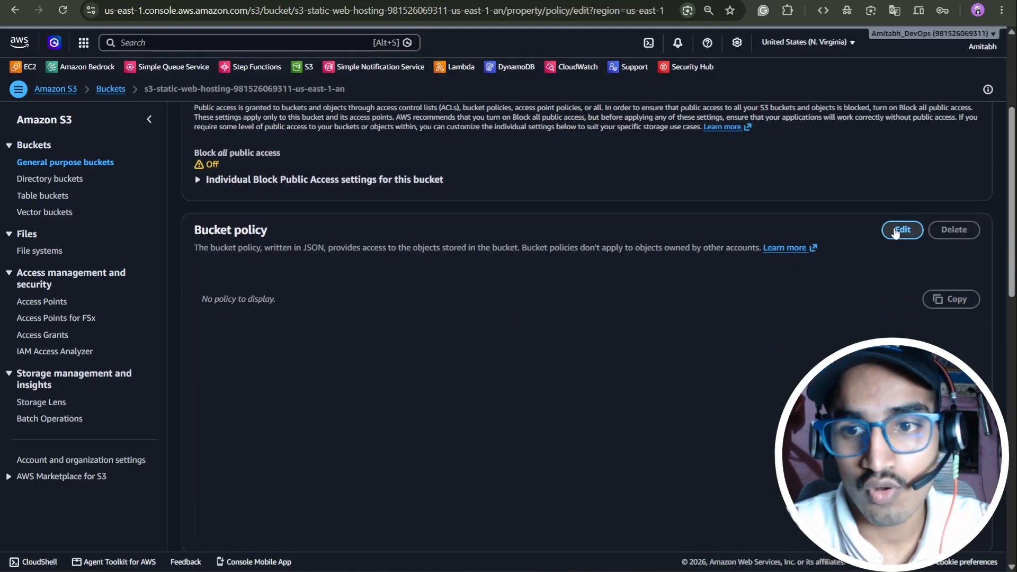
{"action": "left_click", "coordinate": [902, 230]}
{"action": "scroll", "coordinate": [830, 284], "scroll_direction": "down", "scroll_amount": 2}
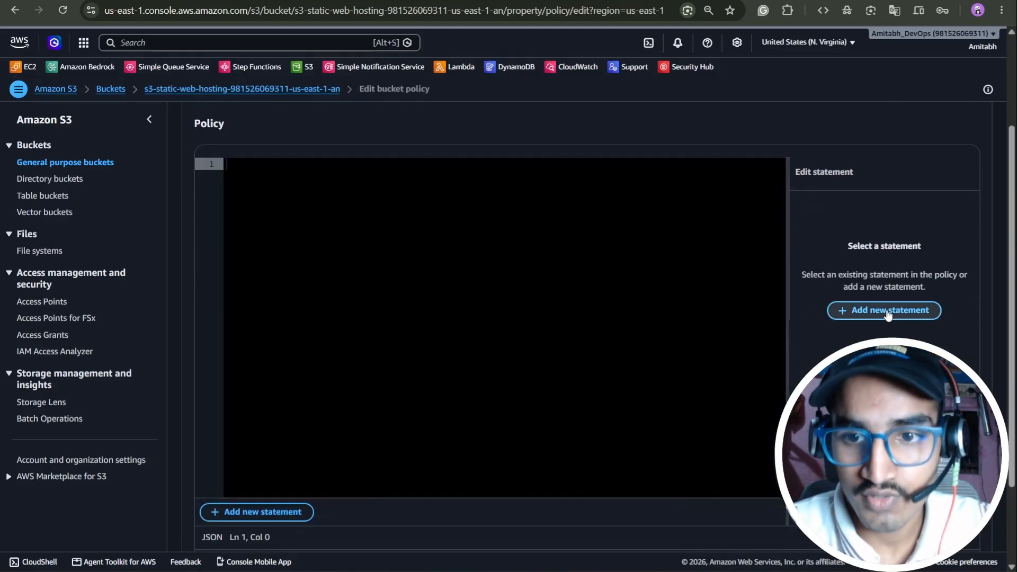
{"action": "left_click", "coordinate": [889, 312]}
Step: Choose S3 as the statement's service, search its actions for getob, and include the GetObject read action
{"action": "left_click", "coordinate": [846, 248]}
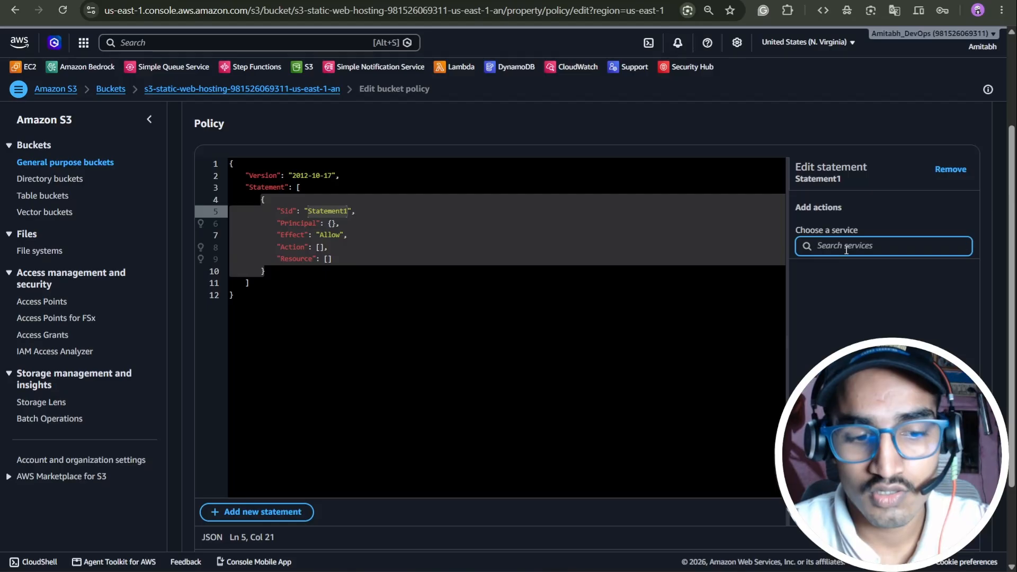
{"action": "type", "text": "s3"}
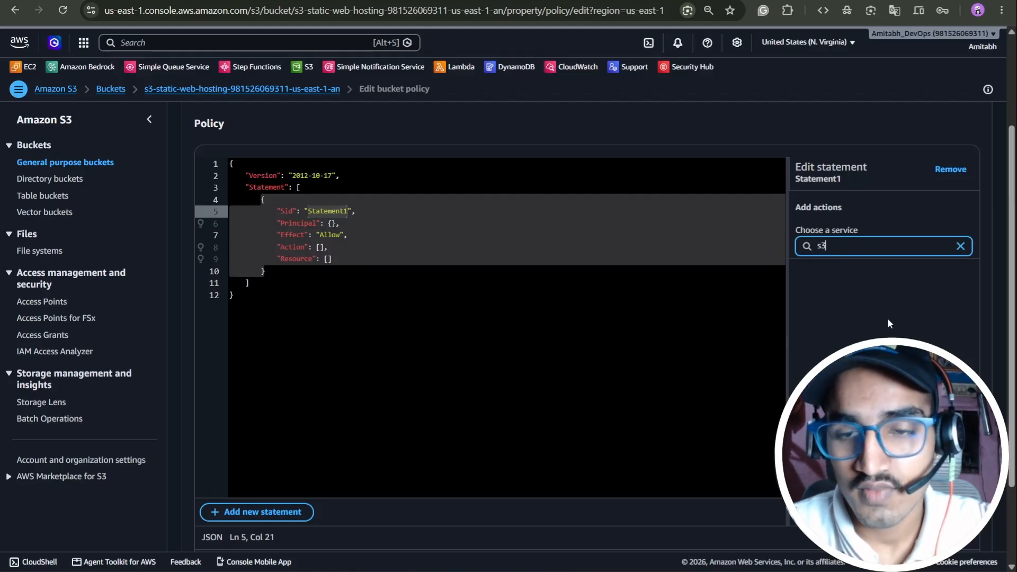
{"action": "left_click", "coordinate": [809, 298]}
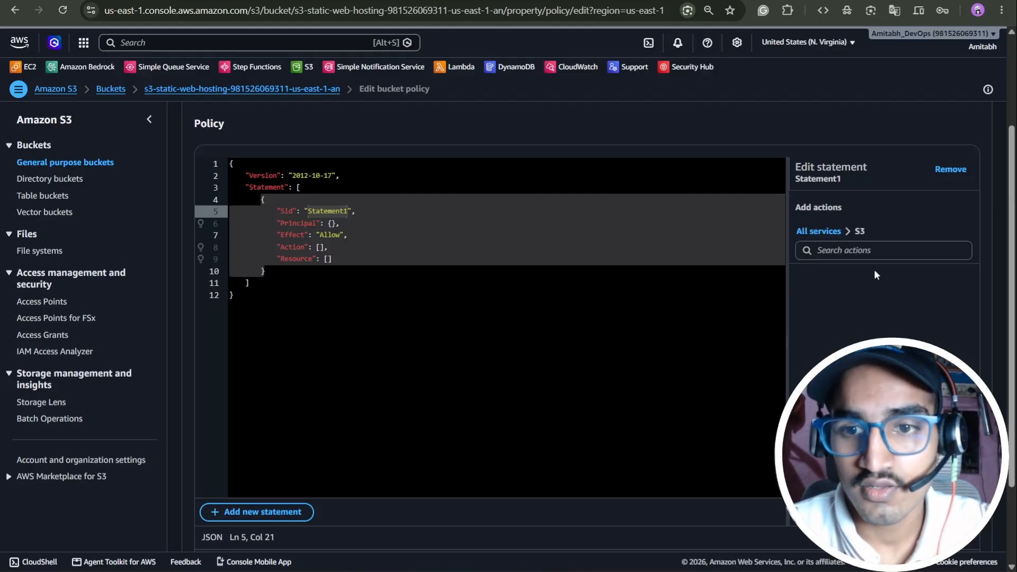
{"action": "left_click", "coordinate": [859, 248]}
{"action": "type", "text": "get"}
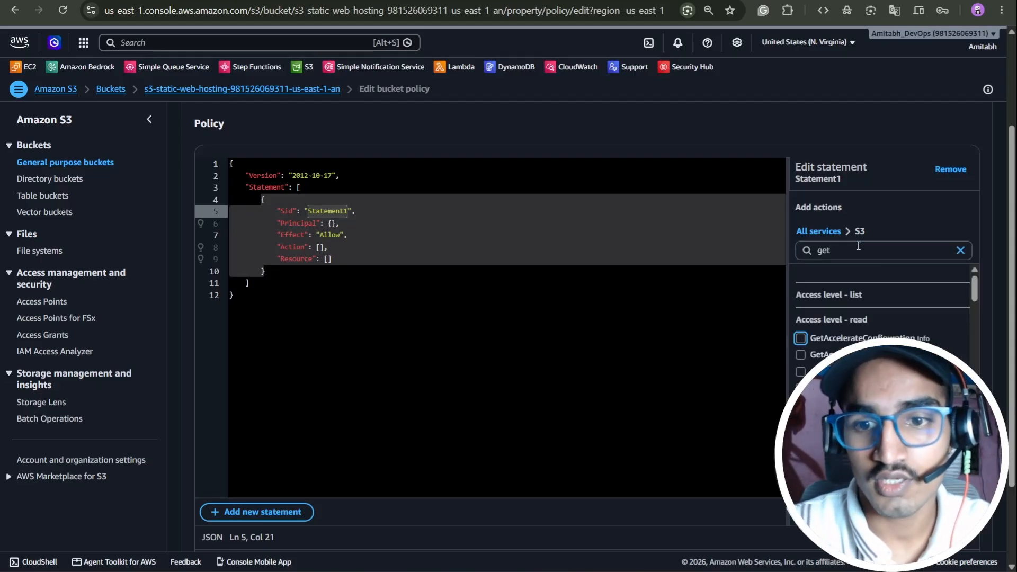
{"action": "type", "text": "ob"}
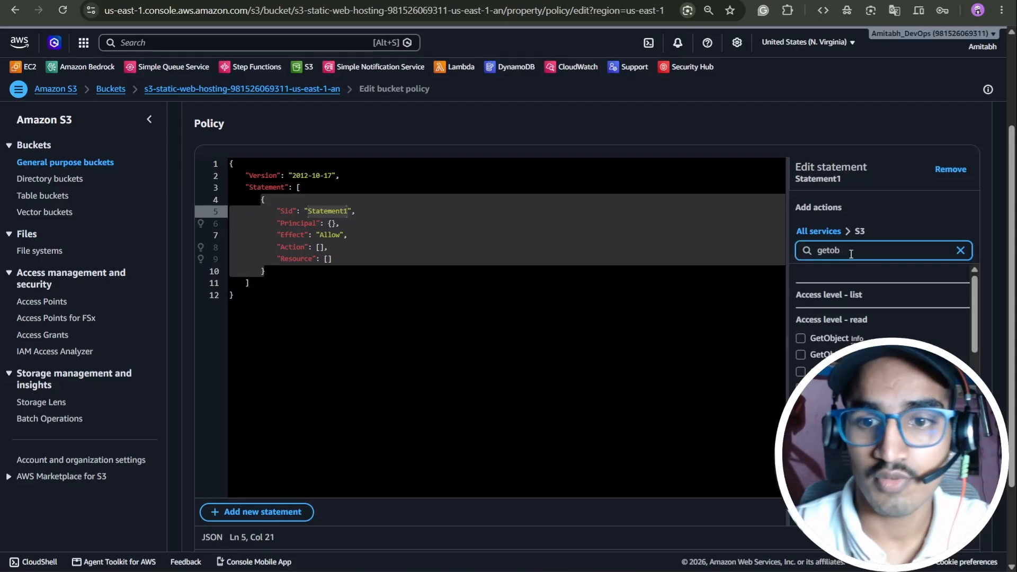
{"action": "left_click", "coordinate": [825, 340]}
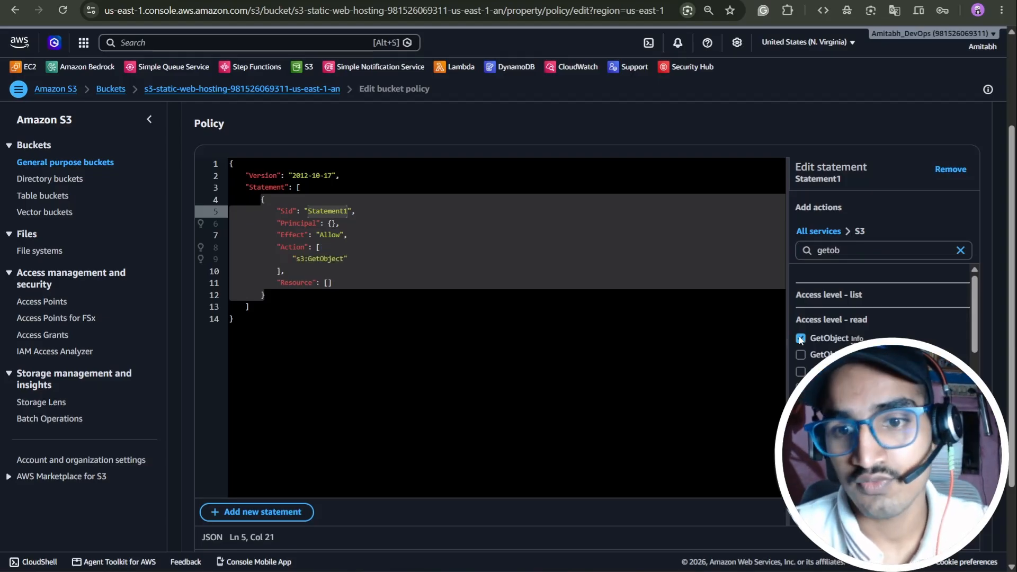
{"action": "scroll", "coordinate": [905, 339], "scroll_direction": "down", "scroll_amount": 3}
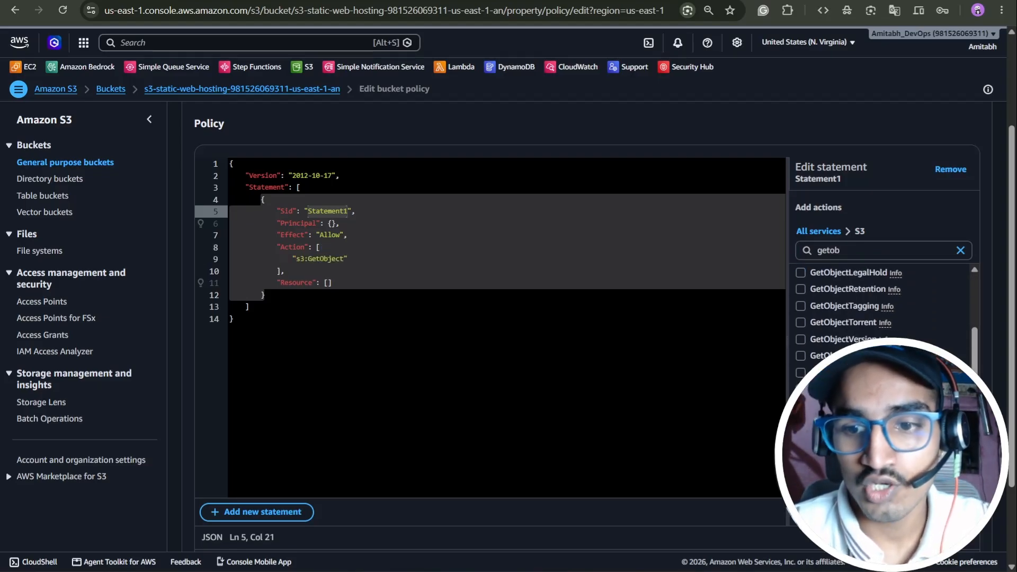
Step: Copy the bucket ARN and add it with /* appended as the statement's S3 object resource
{"action": "scroll", "coordinate": [212, 170], "scroll_direction": "up", "scroll_amount": 1}
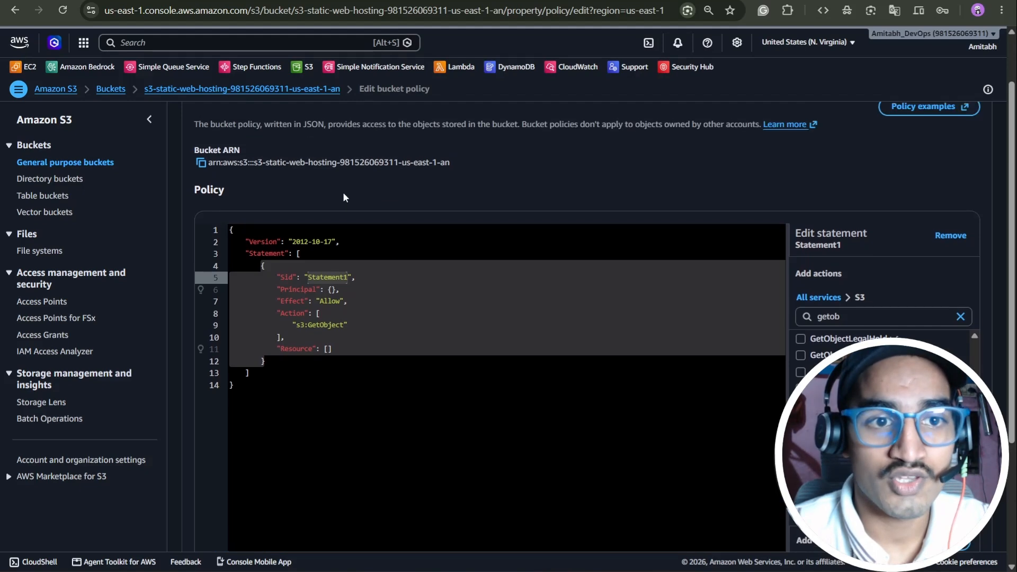
{"action": "left_click", "coordinate": [202, 163]}
{"action": "scroll", "coordinate": [697, 230], "scroll_direction": "down", "scroll_amount": 1}
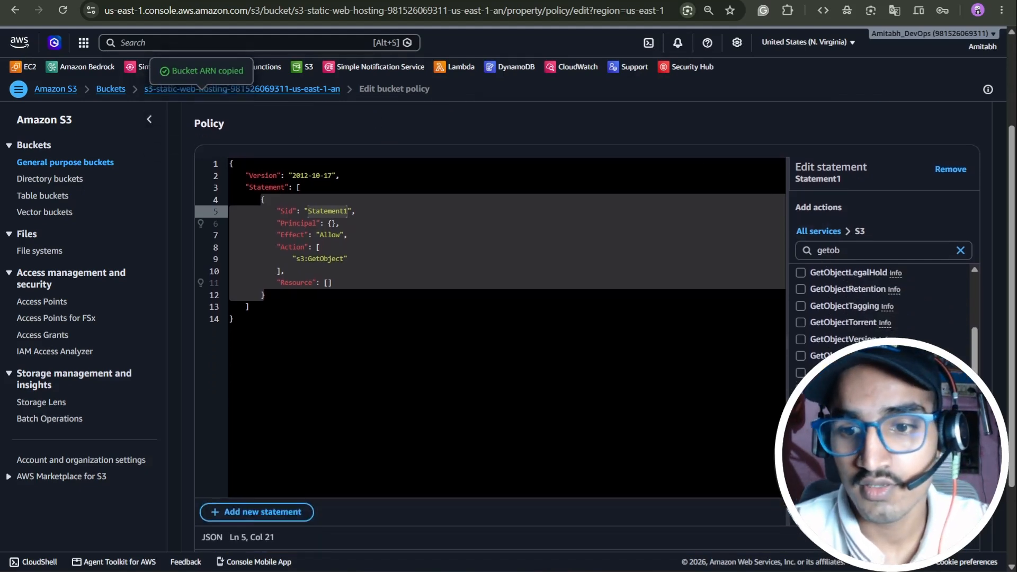
{"action": "left_click", "coordinate": [952, 479]}
{"action": "left_click", "coordinate": [402, 312]}
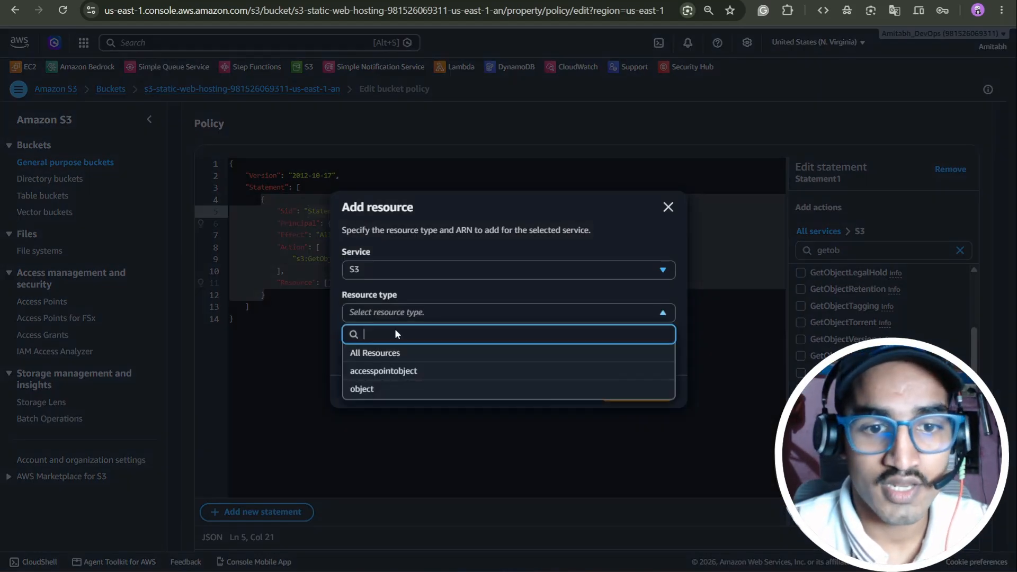
{"action": "left_click", "coordinate": [373, 389]}
{"action": "left_click_drag", "start_coordinate": [536, 361], "coordinate": [280, 359]}
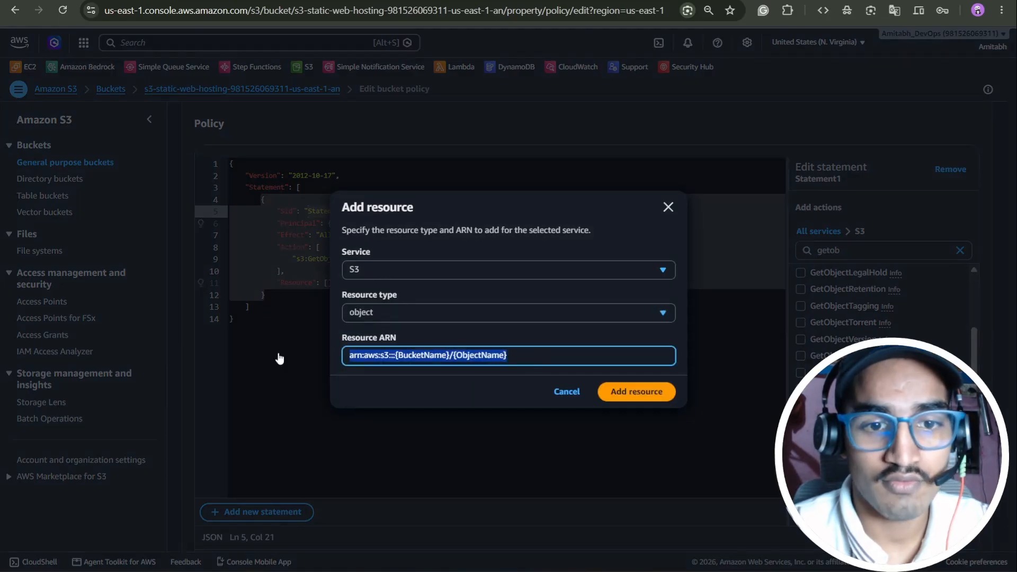
{"action": "key", "text": "ctrl+v"}
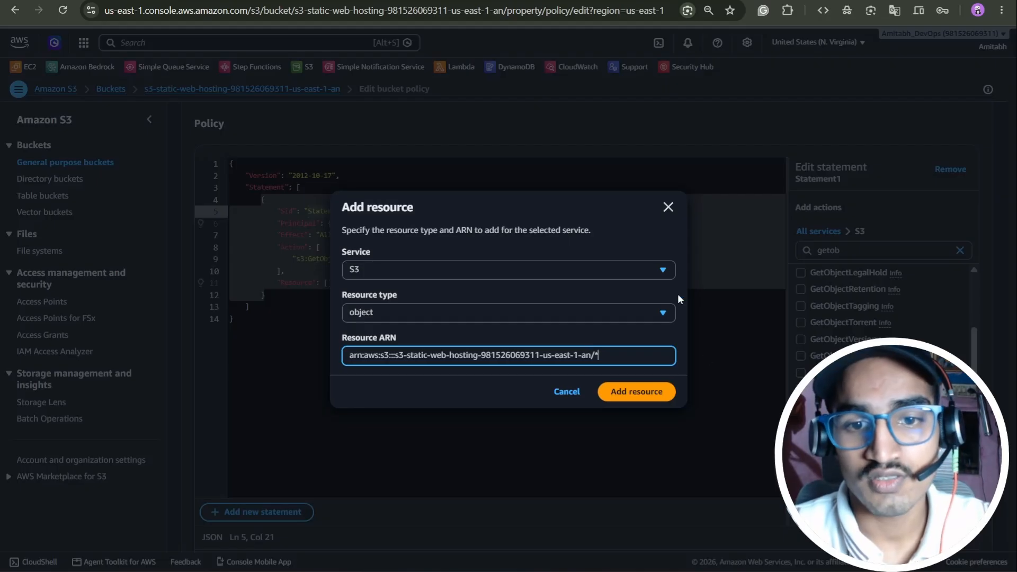
{"action": "left_click", "coordinate": [638, 393]}
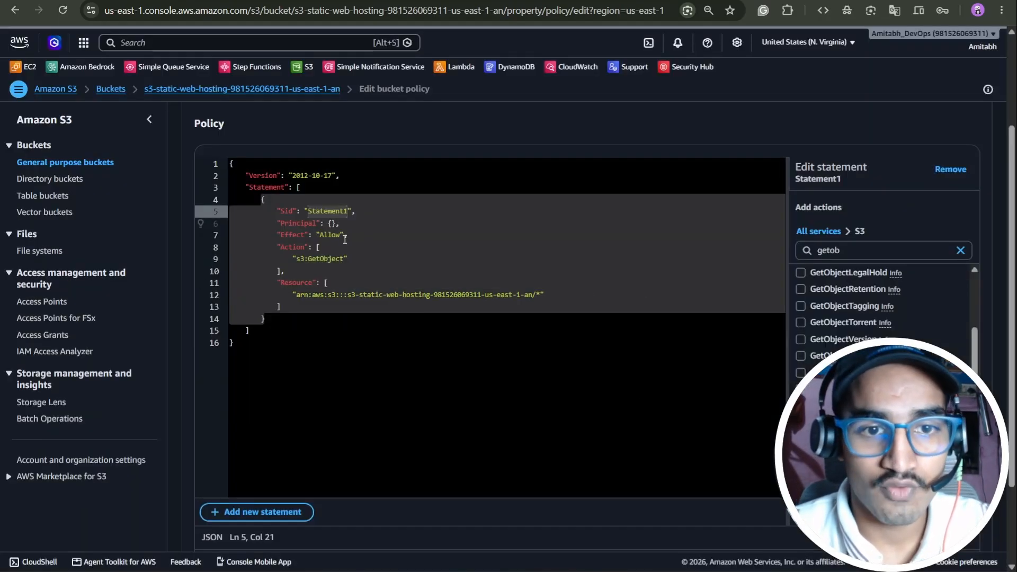
Step: Set the statement's Principal to "*" and save the bucket policy
{"action": "left_click", "coordinate": [338, 223]}
{"action": "key", "text": "BackSpace"}
{"action": "type", "text": "\"*"}
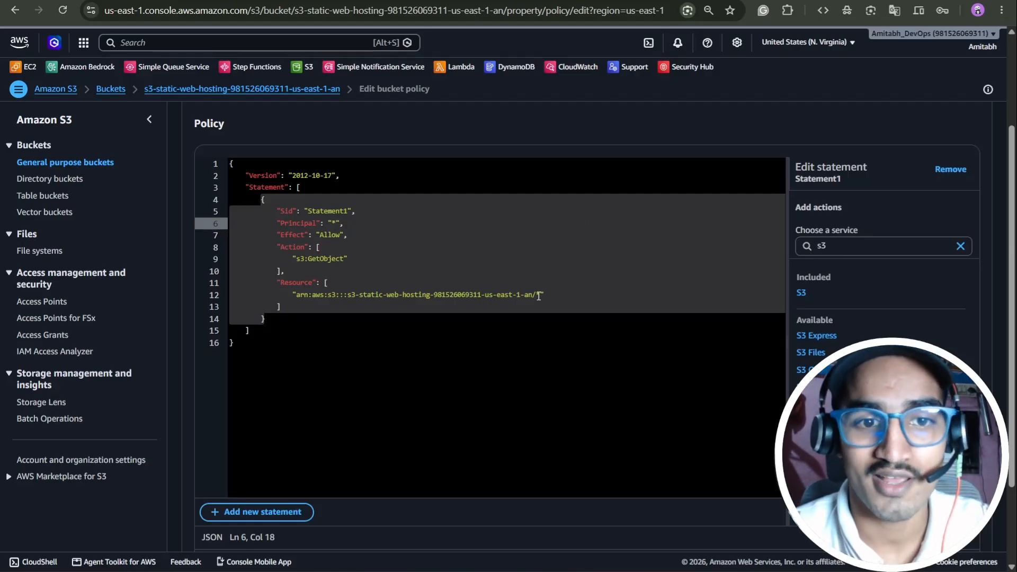
{"action": "scroll", "coordinate": [539, 295], "scroll_direction": "down", "scroll_amount": 2}
{"action": "left_click", "coordinate": [572, 239]}
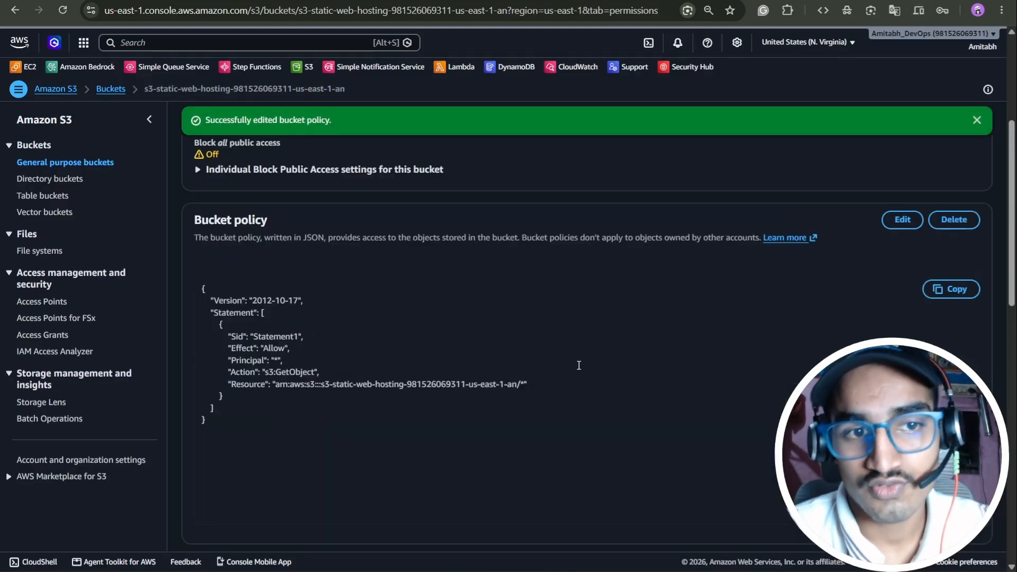
Step: Reload the index.html object URL in its separate tab, look through the page, and return to the console
{"action": "scroll", "coordinate": [466, 312], "scroll_direction": "up", "scroll_amount": 1}
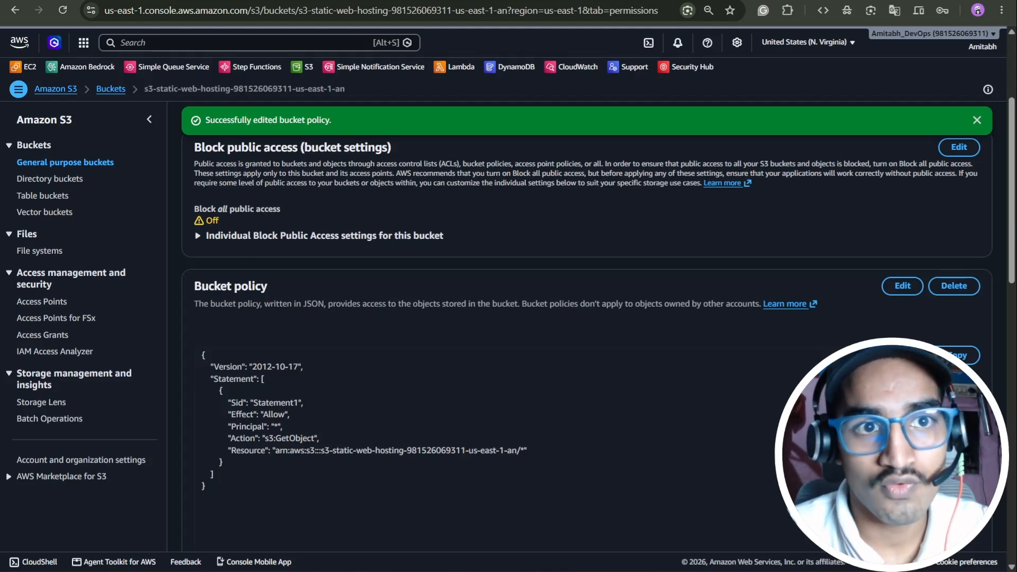
{"action": "left_click", "coordinate": [339, 0]}
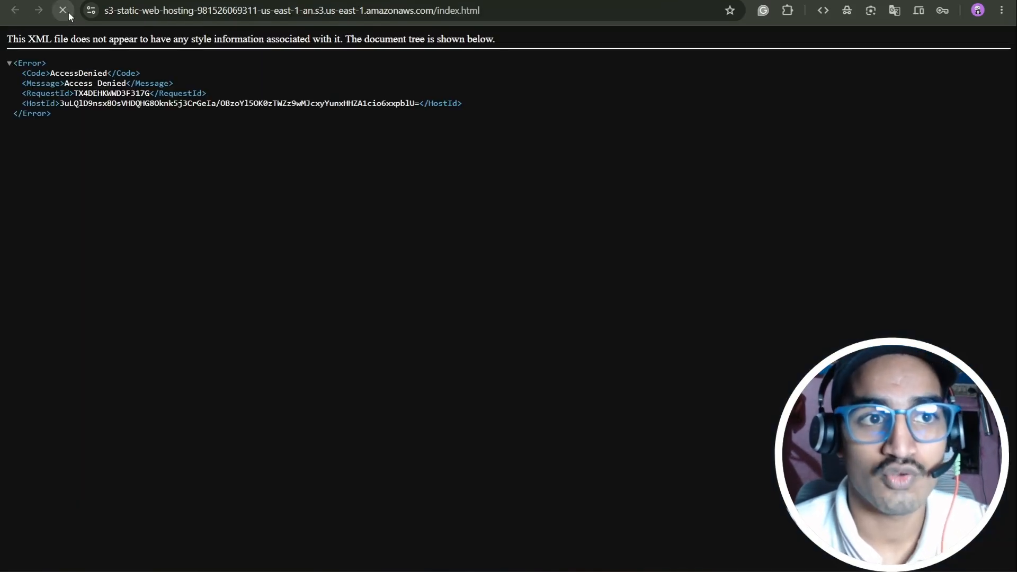
{"action": "left_click", "coordinate": [69, 11]}
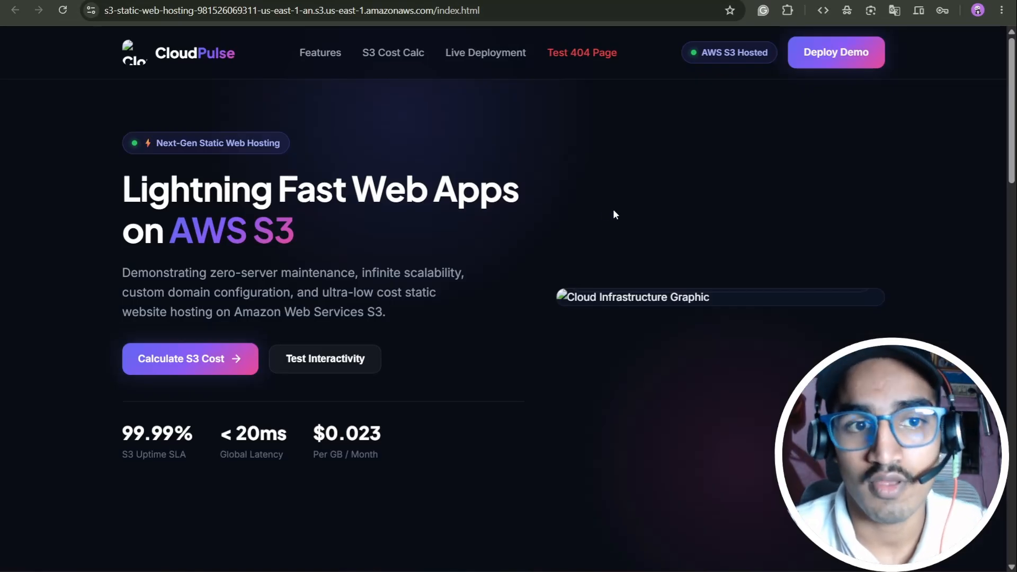
{"action": "scroll", "coordinate": [605, 211], "scroll_direction": "down", "scroll_amount": 2}
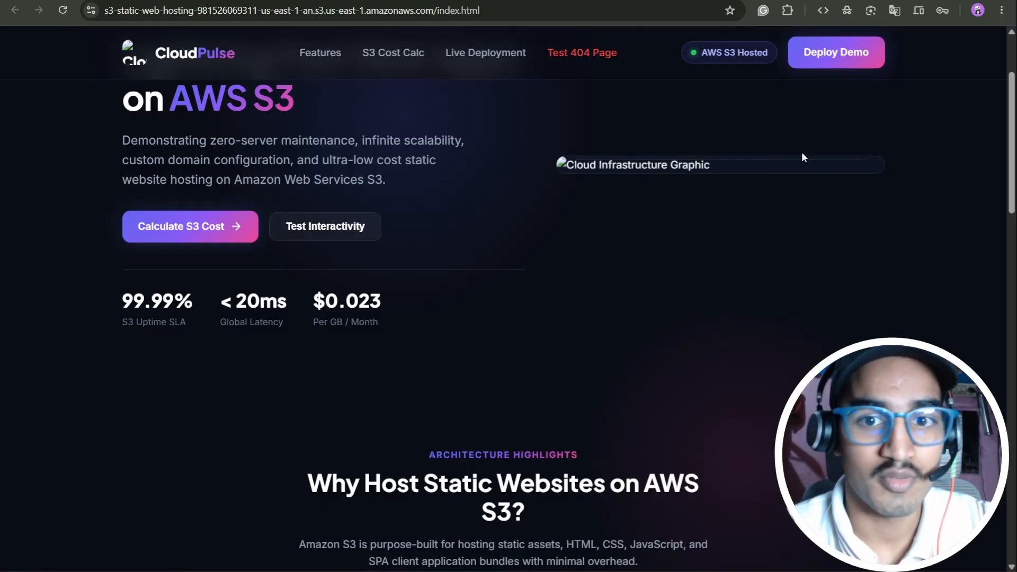
{"action": "scroll", "coordinate": [813, 167], "scroll_direction": "down", "scroll_amount": 15}
{"action": "scroll", "coordinate": [640, 177], "scroll_direction": "up", "scroll_amount": 15}
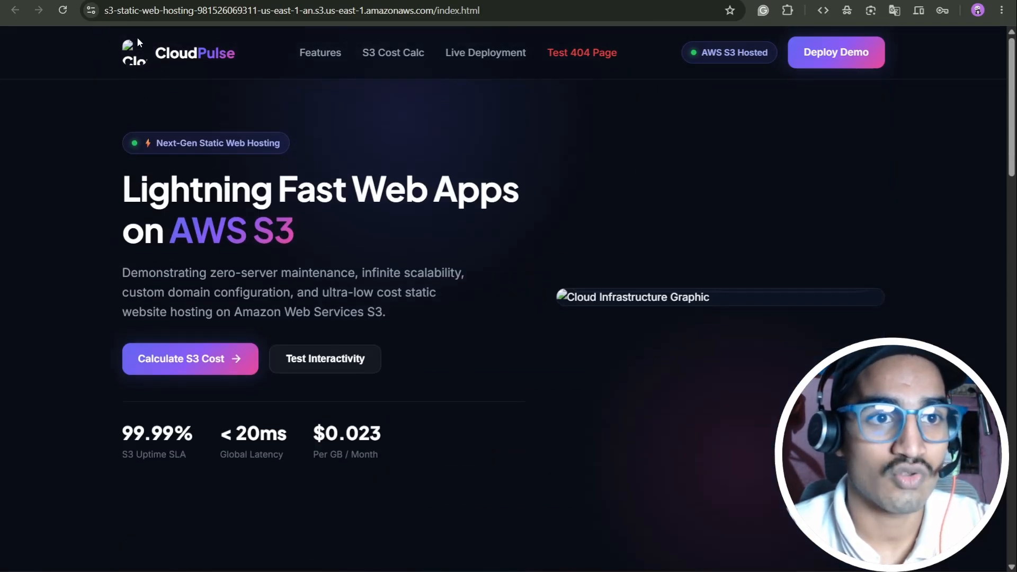
{"action": "key", "text": "ctrl+shift+Tab"}
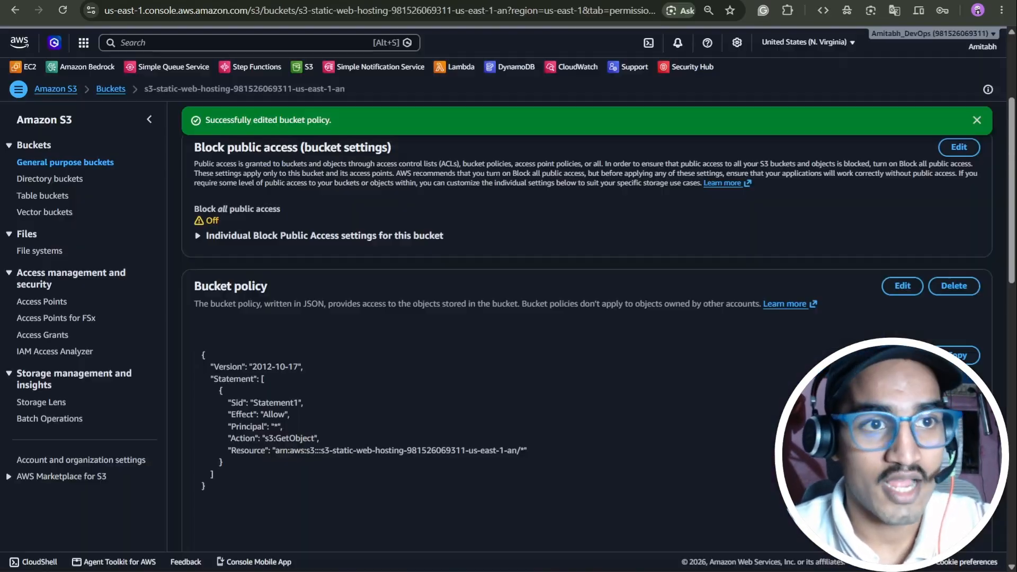
Step: Open the static website hosting settings from the bucket's properties and enable hosting
{"action": "scroll", "coordinate": [292, 289], "scroll_direction": "up", "scroll_amount": 3}
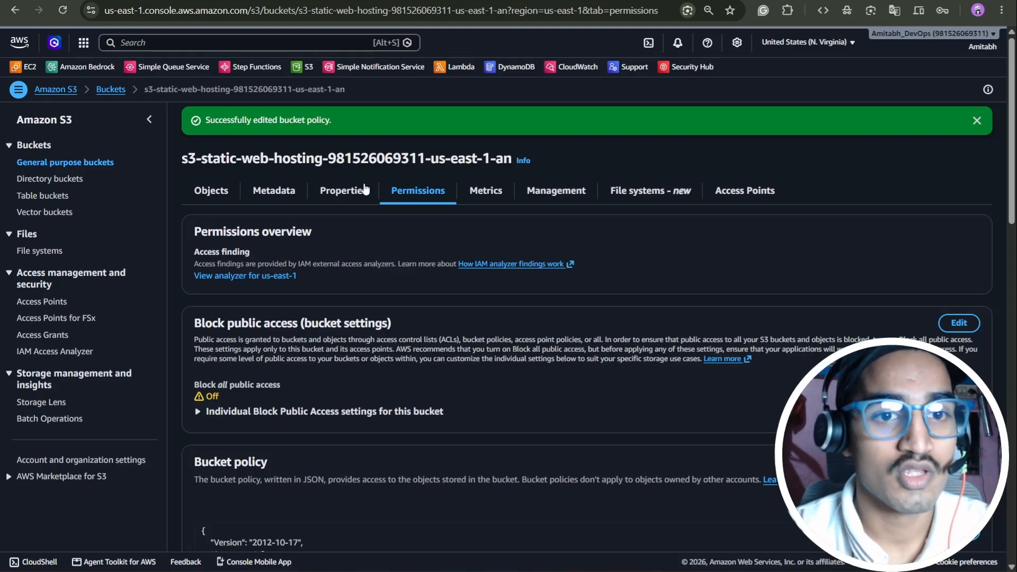
{"action": "left_click", "coordinate": [344, 190]}
{"action": "scroll", "coordinate": [429, 280], "scroll_direction": "down", "scroll_amount": 15}
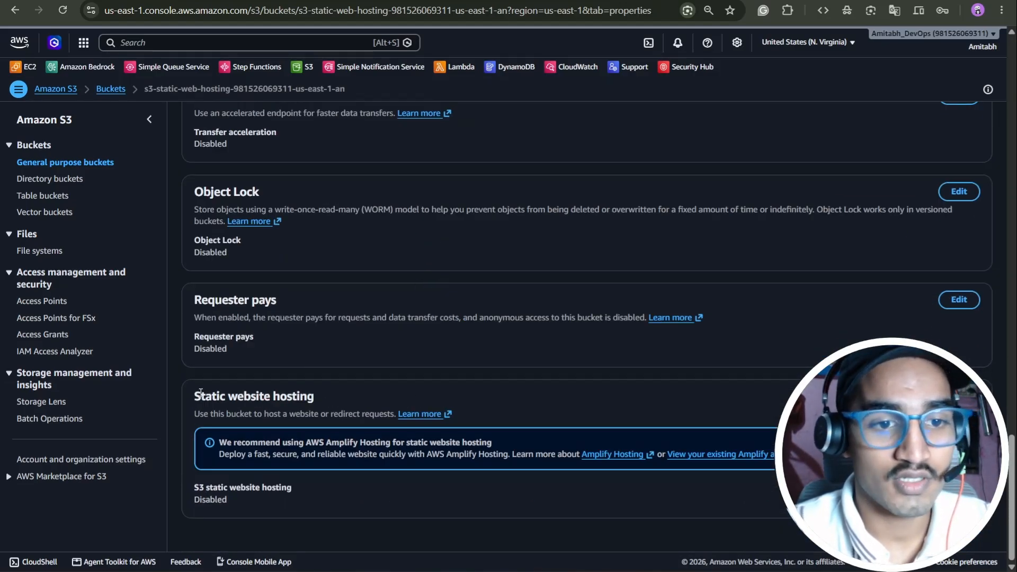
{"action": "left_click_drag", "start_coordinate": [199, 395], "coordinate": [324, 390]}
{"action": "left_click", "coordinate": [246, 508]}
{"action": "left_click_drag", "start_coordinate": [247, 505], "coordinate": [216, 487]}
{"action": "left_click", "coordinate": [553, 523]}
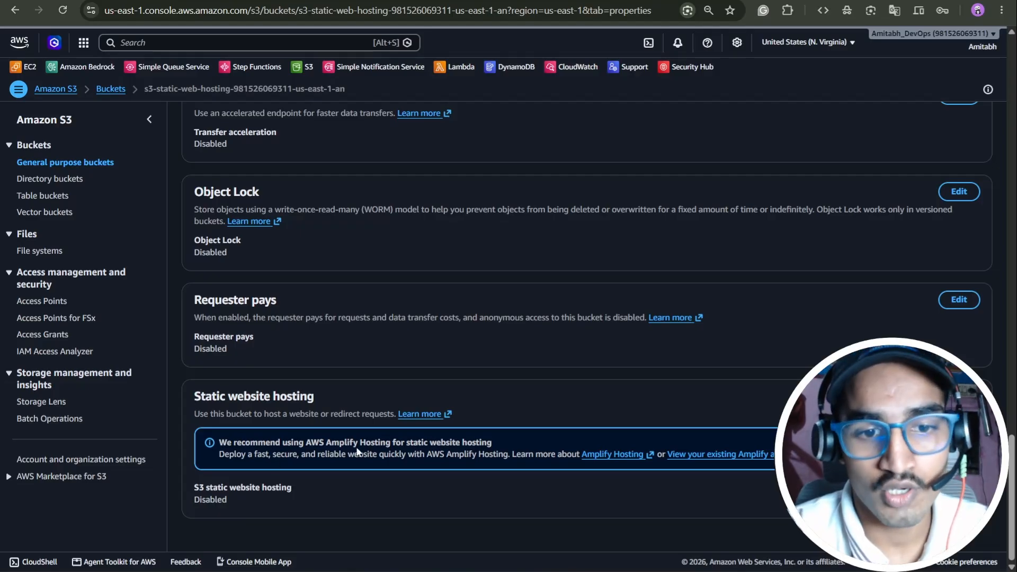
{"action": "left_click", "coordinate": [959, 397]}
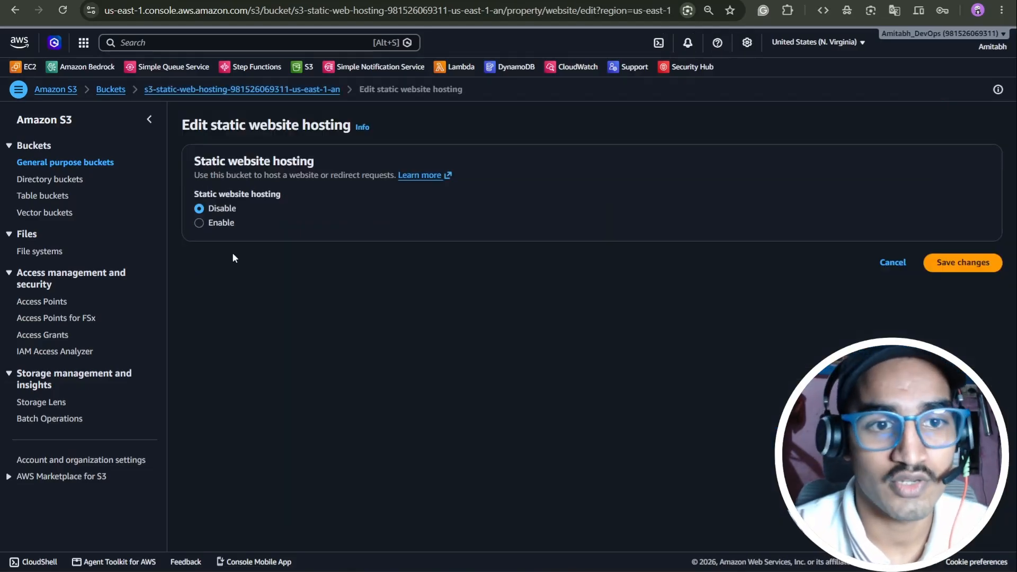
{"action": "left_click", "coordinate": [200, 228]}
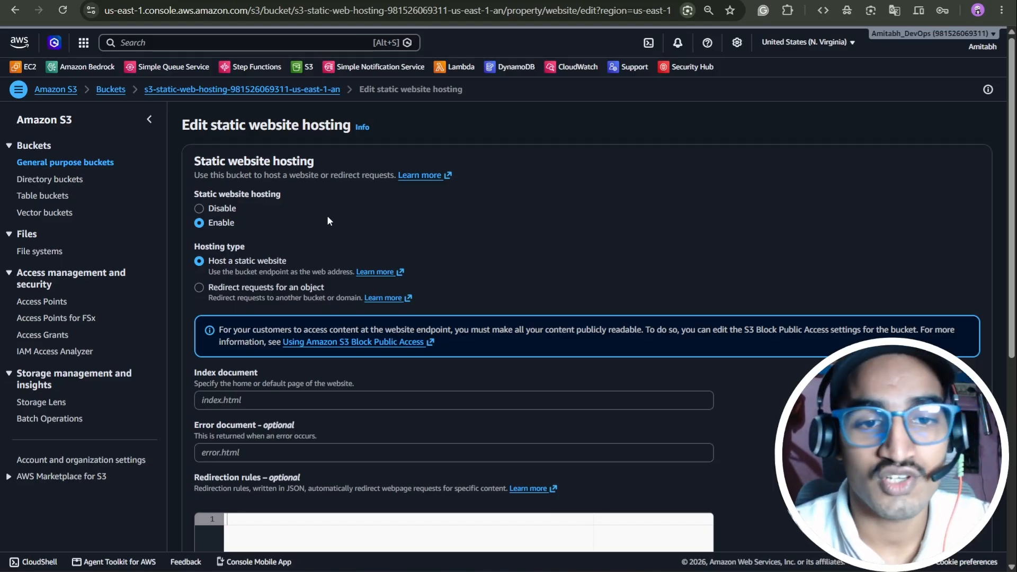
Step: Set the index document to index.html and the error document to error.html
{"action": "scroll", "coordinate": [328, 221], "scroll_direction": "down", "scroll_amount": 1}
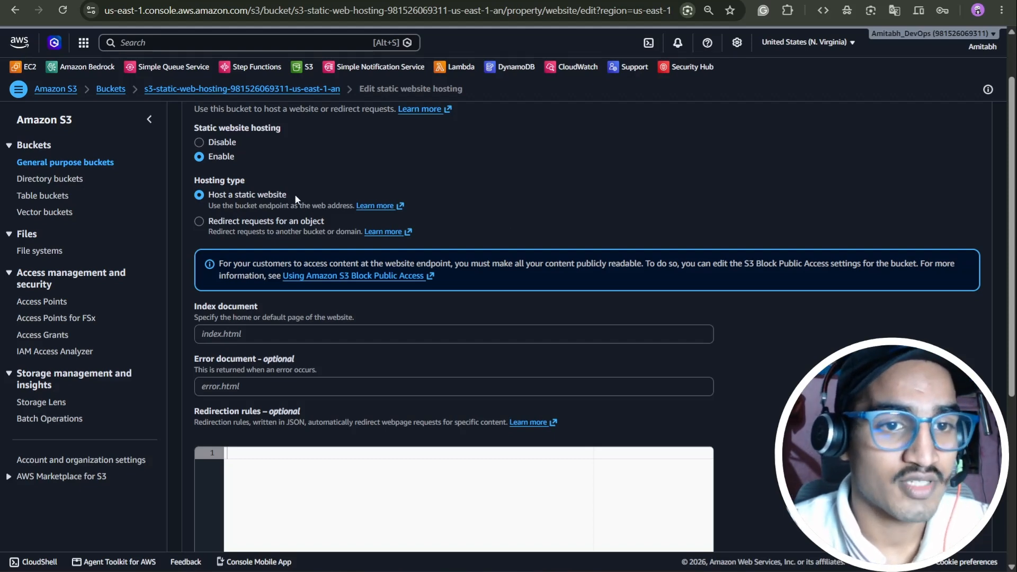
{"action": "scroll", "coordinate": [366, 193], "scroll_direction": "down", "scroll_amount": 2}
{"action": "scroll", "coordinate": [443, 186], "scroll_direction": "up", "scroll_amount": 1}
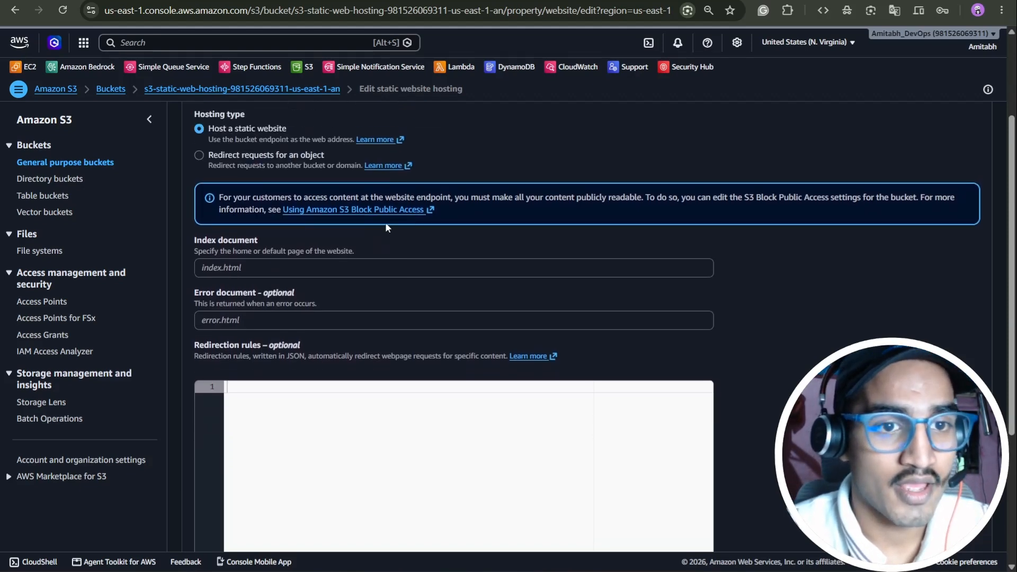
{"action": "left_click", "coordinate": [235, 271]}
{"action": "type", "text": "ind"}
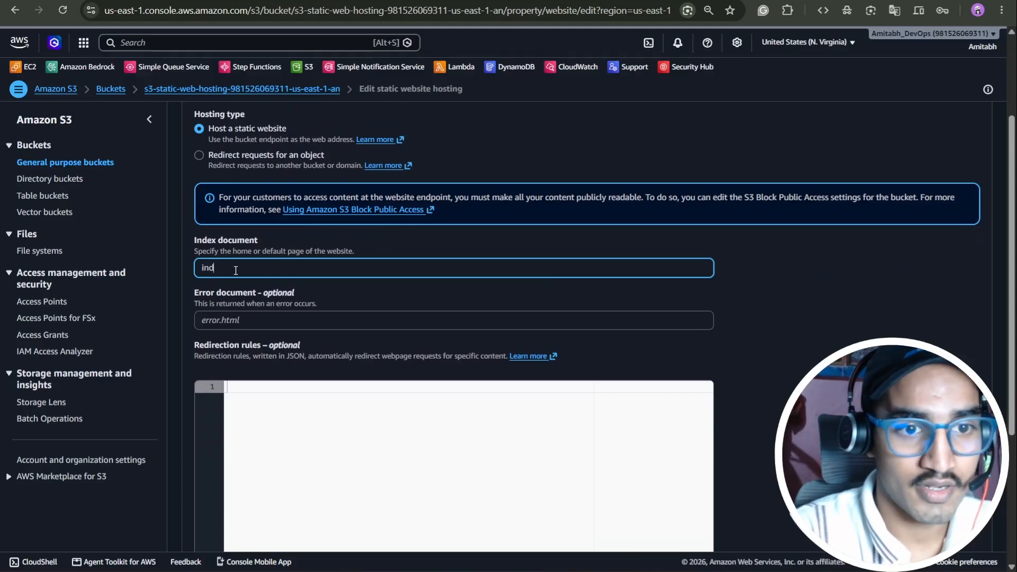
{"action": "left_click", "coordinate": [264, 322]}
{"action": "type", "text": "error.html"}
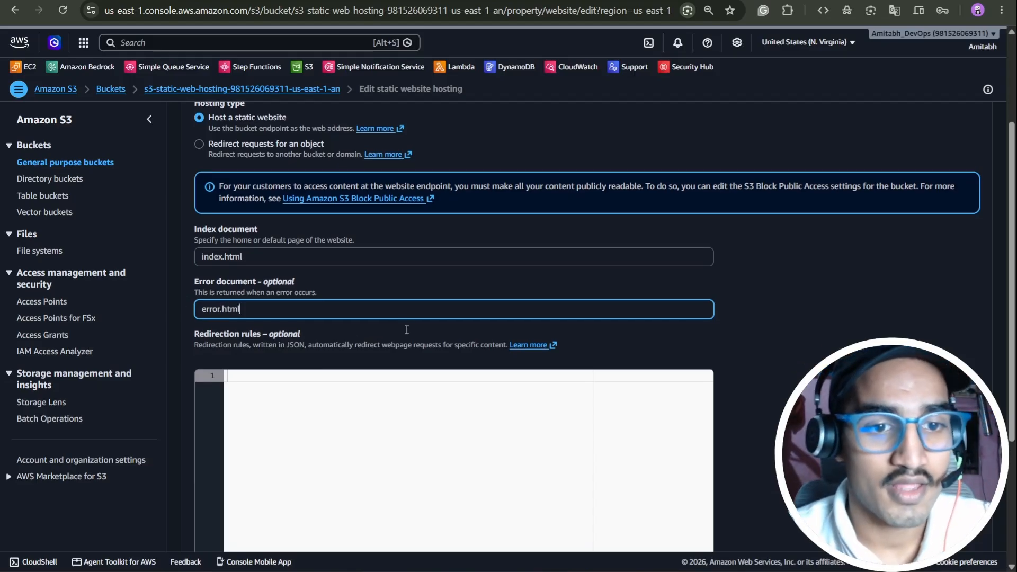
Step: Review the static website hosting options and save the changes
{"action": "scroll", "coordinate": [399, 332], "scroll_direction": "down", "scroll_amount": 4}
{"action": "scroll", "coordinate": [685, 333], "scroll_direction": "up", "scroll_amount": 6}
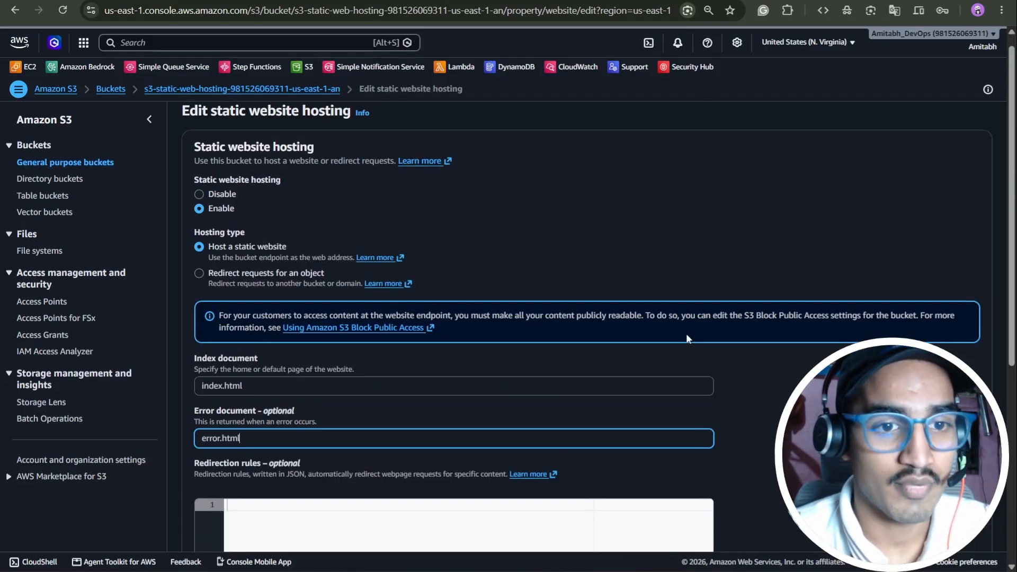
{"action": "scroll", "coordinate": [685, 339], "scroll_direction": "down", "scroll_amount": 5}
{"action": "scroll", "coordinate": [243, 316], "scroll_direction": "up", "scroll_amount": 6}
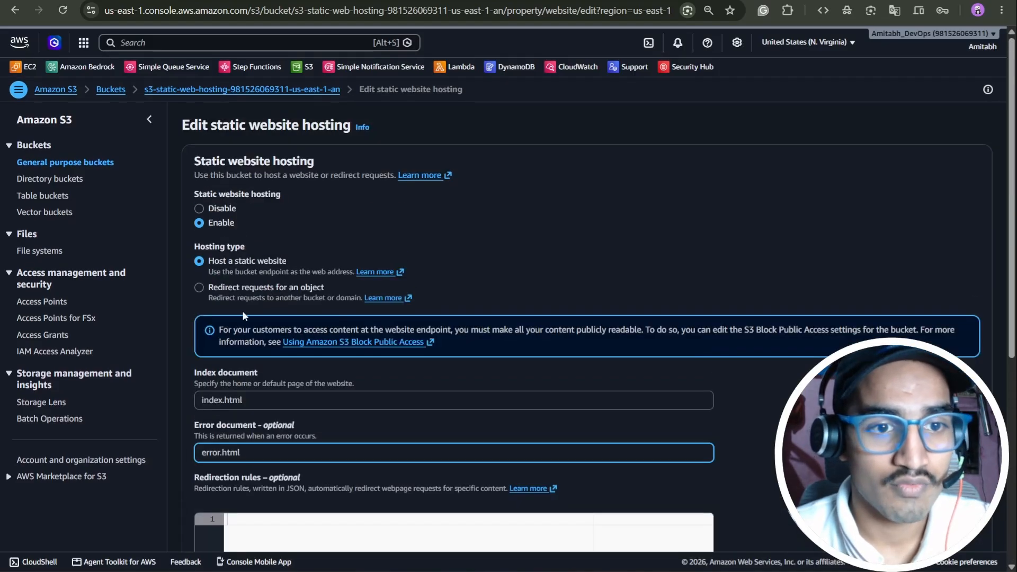
{"action": "left_click_drag", "start_coordinate": [222, 272], "coordinate": [347, 272]}
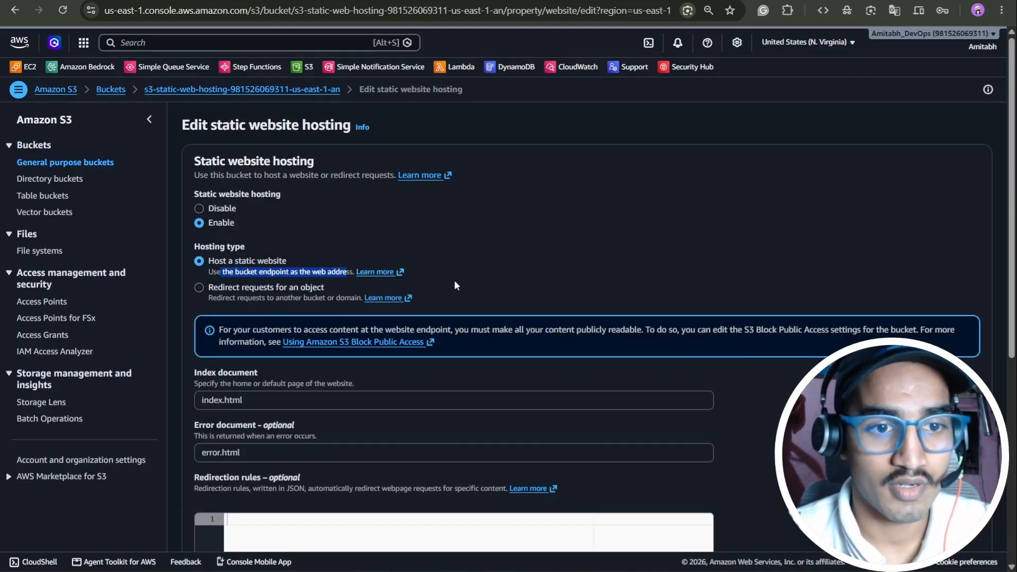
{"action": "scroll", "coordinate": [488, 279], "scroll_direction": "down", "scroll_amount": 4}
{"action": "scroll", "coordinate": [354, 224], "scroll_direction": "up", "scroll_amount": 3}
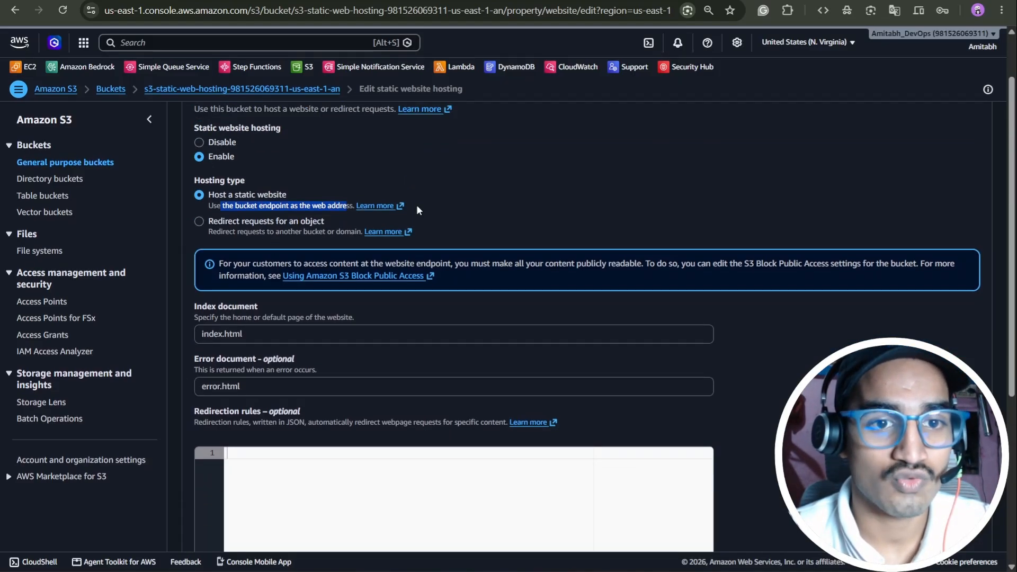
{"action": "scroll", "coordinate": [677, 259], "scroll_direction": "down", "scroll_amount": 5}
{"action": "left_click", "coordinate": [957, 521]}
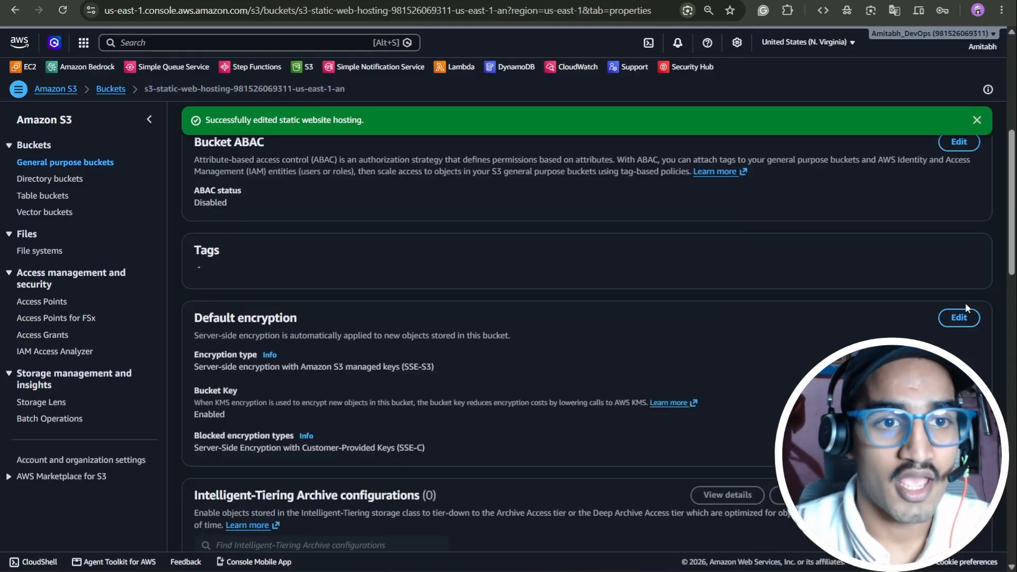
Step: Copy the bucket website endpoint from the static website hosting section of the bucket's properties
{"action": "scroll", "coordinate": [440, 341], "scroll_direction": "up", "scroll_amount": 4}
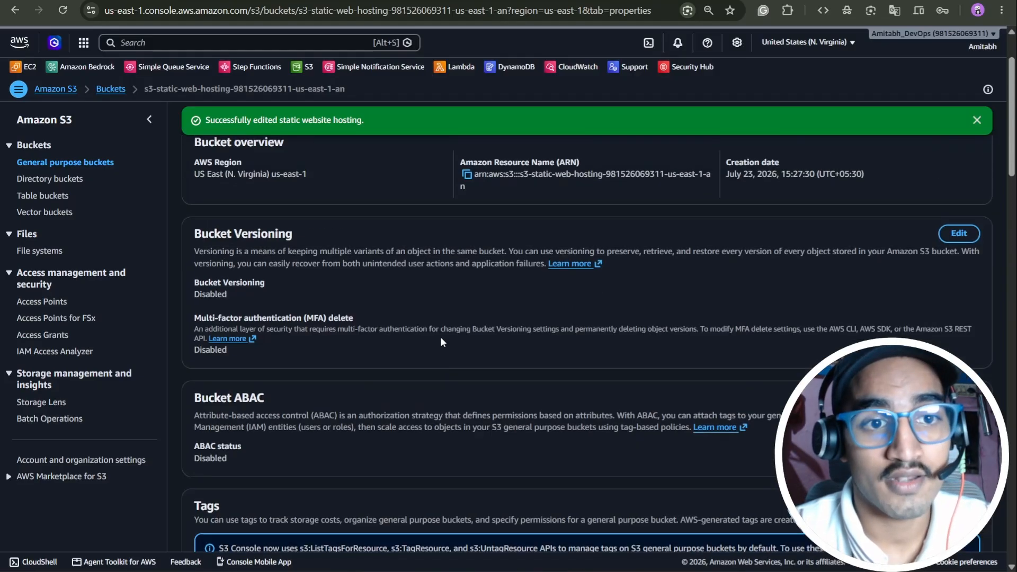
{"action": "scroll", "coordinate": [441, 336], "scroll_direction": "down", "scroll_amount": 20}
{"action": "scroll", "coordinate": [445, 337], "scroll_direction": "down", "scroll_amount": 1}
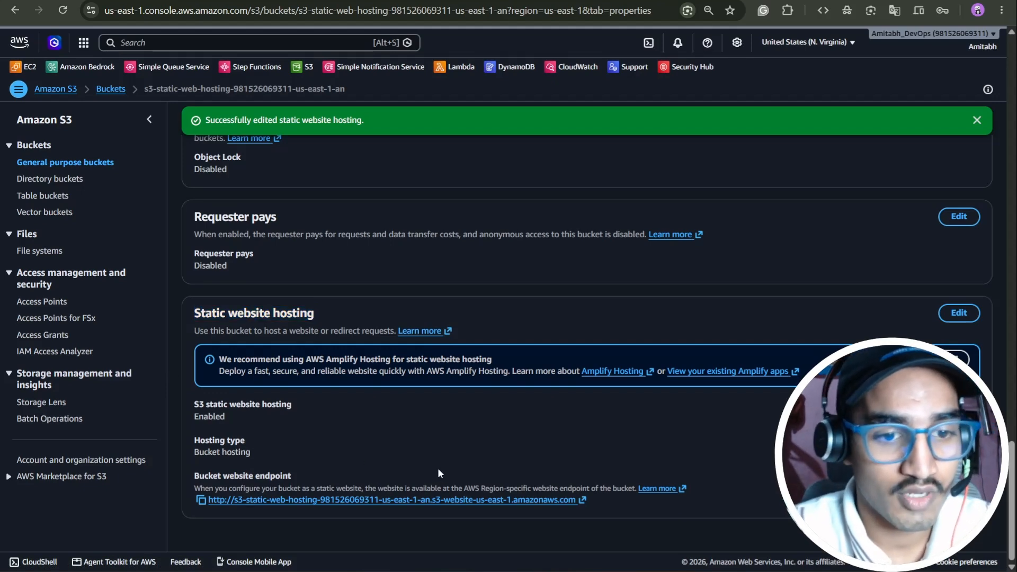
{"action": "left_click", "coordinate": [200, 501]}
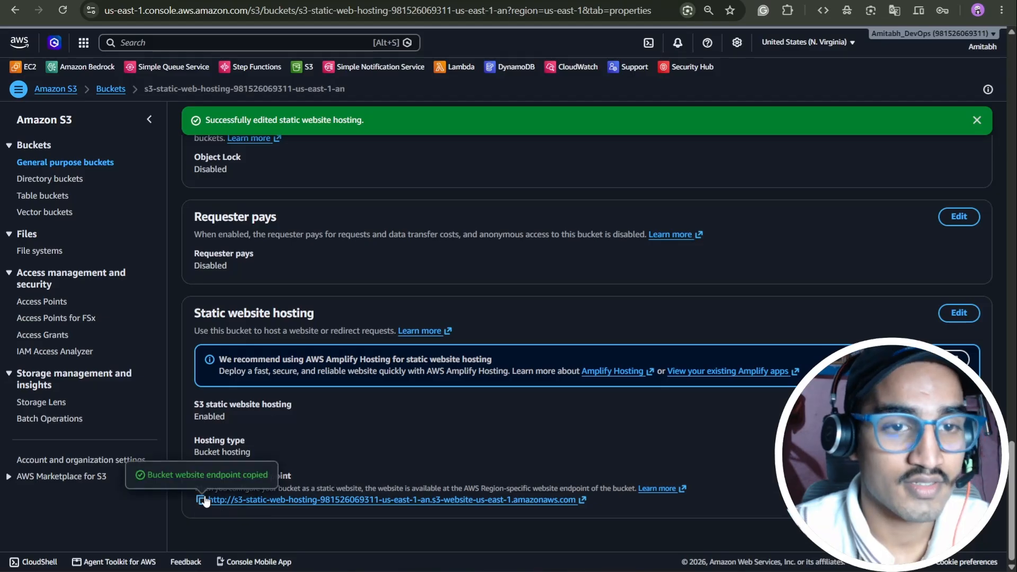
Step: Open the bucket website endpoint, continue past the insecure connection warning, and look through the CloudPulse site
{"action": "left_click", "coordinate": [467, 502]}
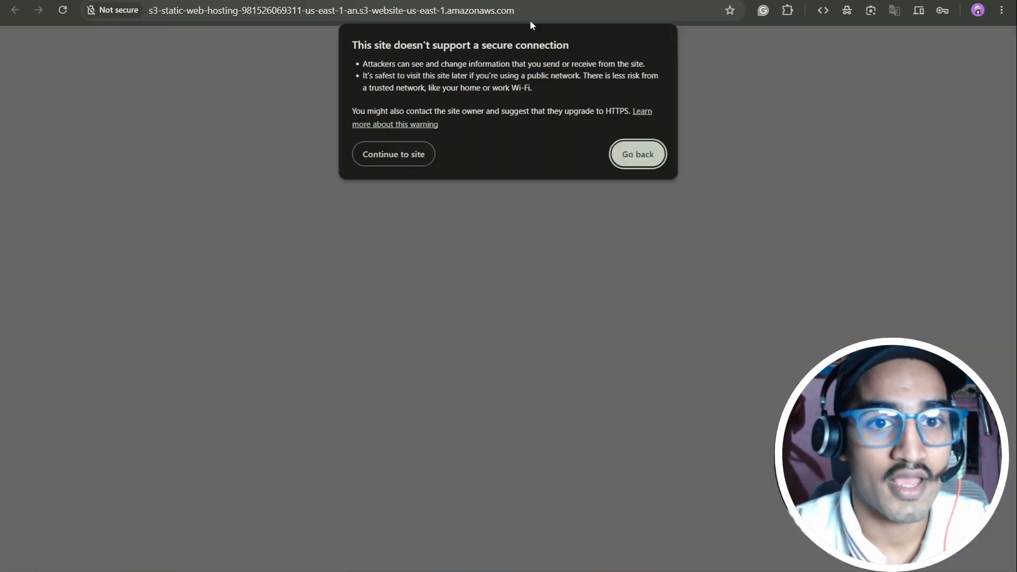
{"action": "left_click", "coordinate": [393, 156]}
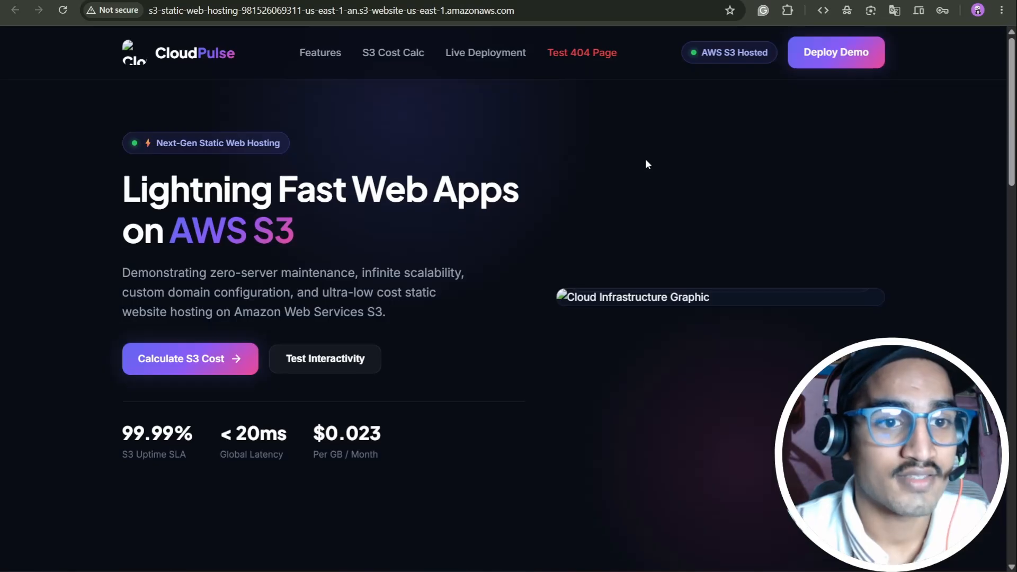
{"action": "scroll", "coordinate": [546, 260], "scroll_direction": "down", "scroll_amount": 15}
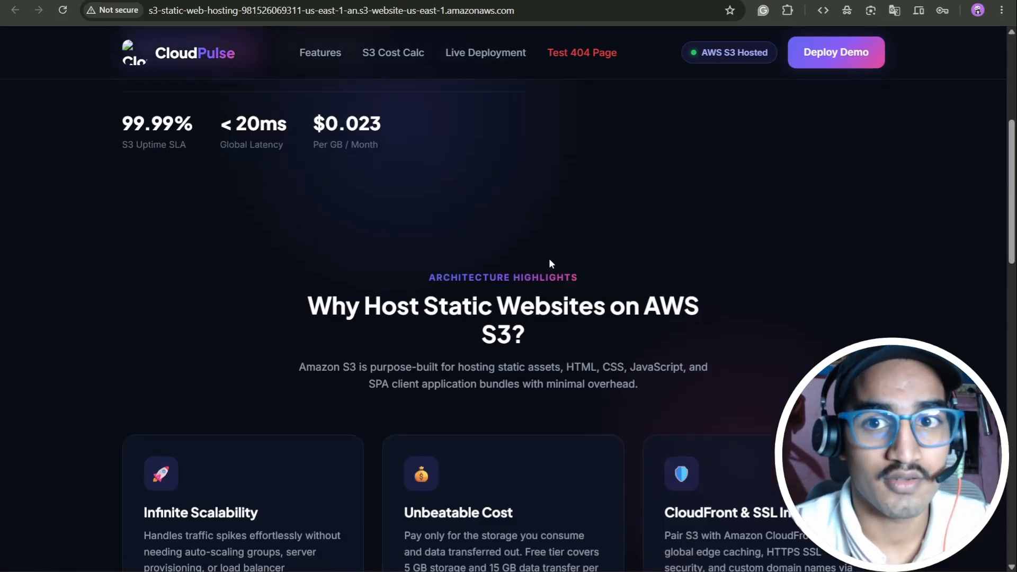
{"action": "scroll", "coordinate": [552, 253], "scroll_direction": "down", "scroll_amount": 8}
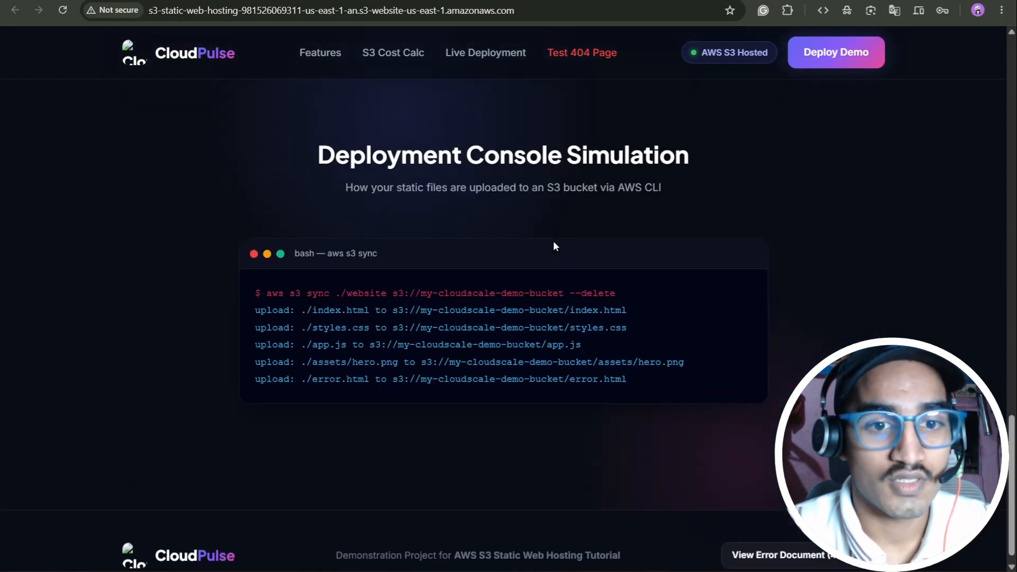
Step: Reload the CloudPulse site and check the logo and hero graphic at the start of the page
{"action": "left_click", "coordinate": [62, 11]}
{"action": "scroll", "coordinate": [450, 254], "scroll_direction": "up", "scroll_amount": 12}
{"action": "scroll", "coordinate": [452, 260], "scroll_direction": "up", "scroll_amount": 5}
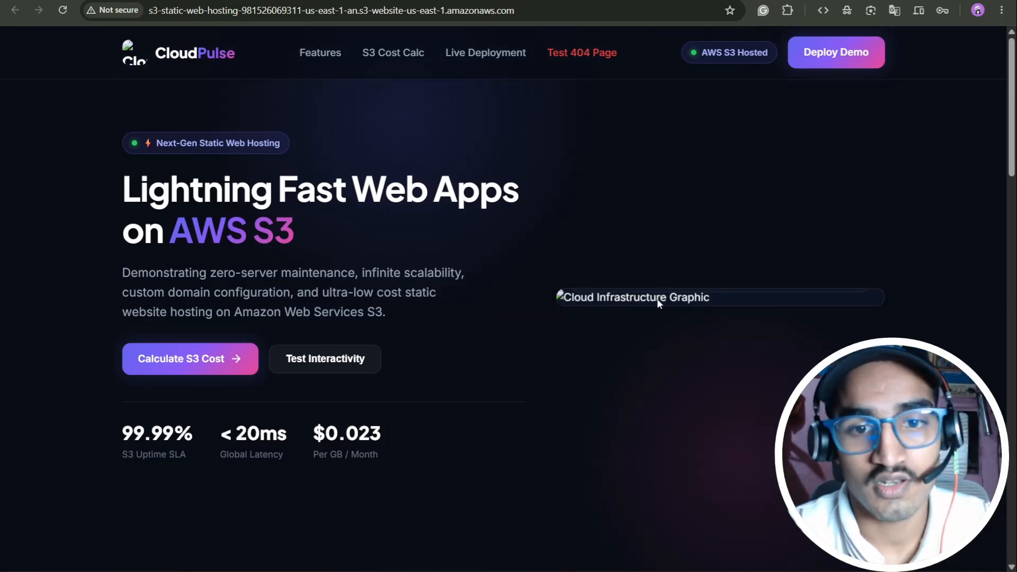
Step: Return to the S3 bucket and add the assets folder from the S3-static-web-hosting project to a new upload
{"action": "key", "text": "ctrl+shift+Tab"}
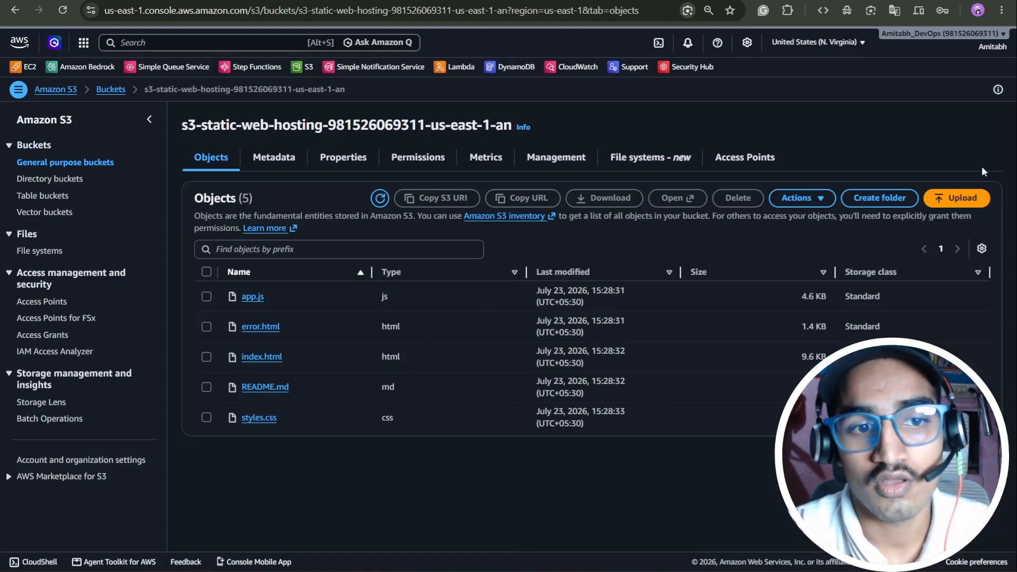
{"action": "left_click", "coordinate": [962, 201]}
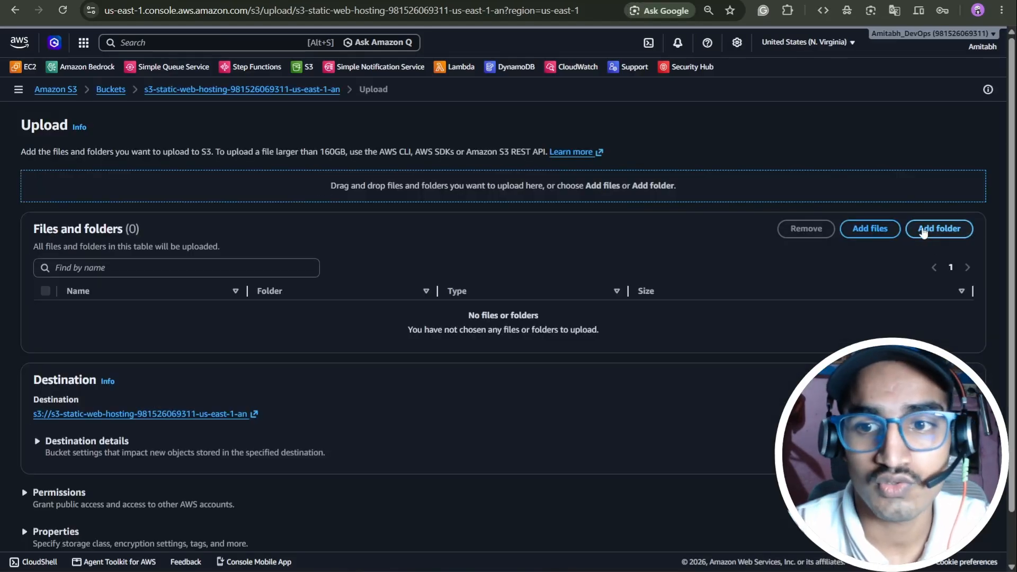
{"action": "left_click", "coordinate": [939, 231]}
{"action": "left_click", "coordinate": [194, 140]}
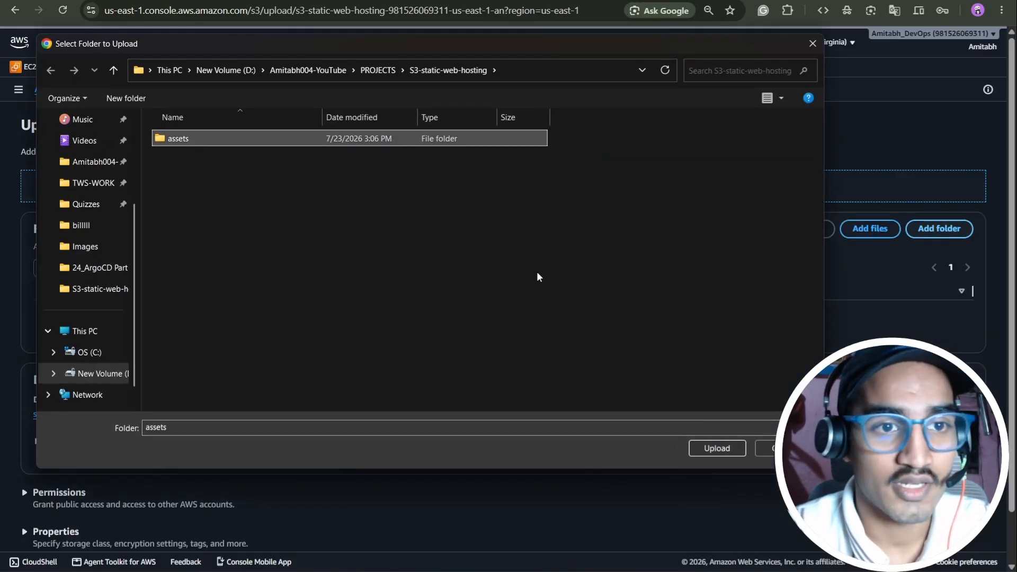
{"action": "left_click", "coordinate": [707, 448]}
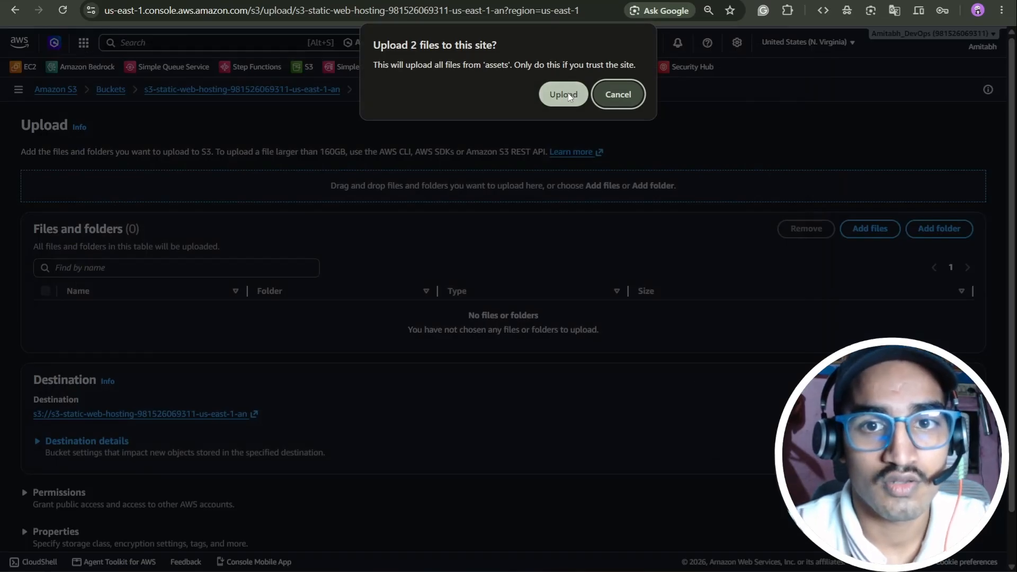
{"action": "left_click", "coordinate": [563, 95]}
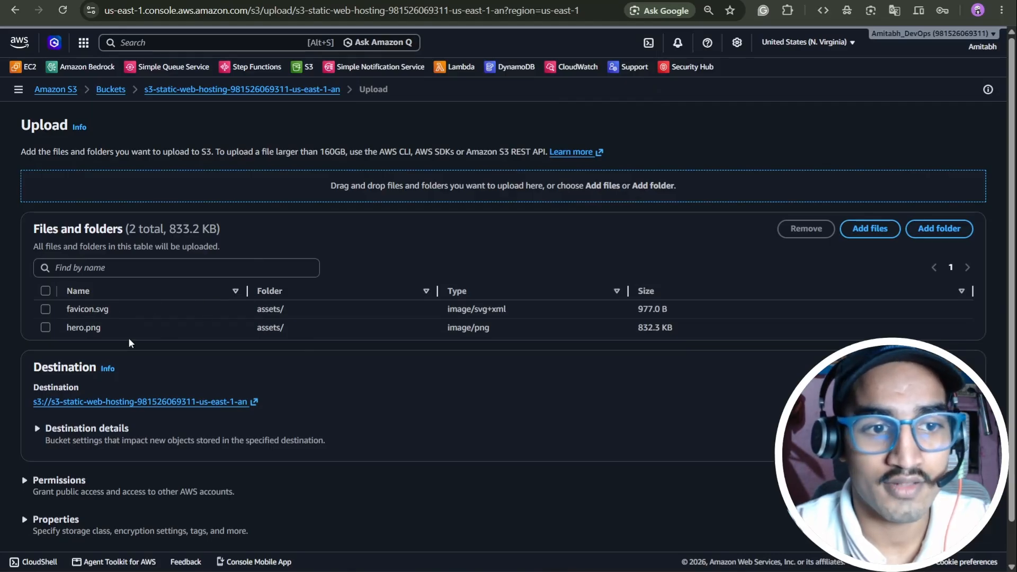
Step: Upload the assets files to the bucket, close the upload status, and open the assets/ folder to check its contents
{"action": "scroll", "coordinate": [125, 347], "scroll_direction": "down", "scroll_amount": 1}
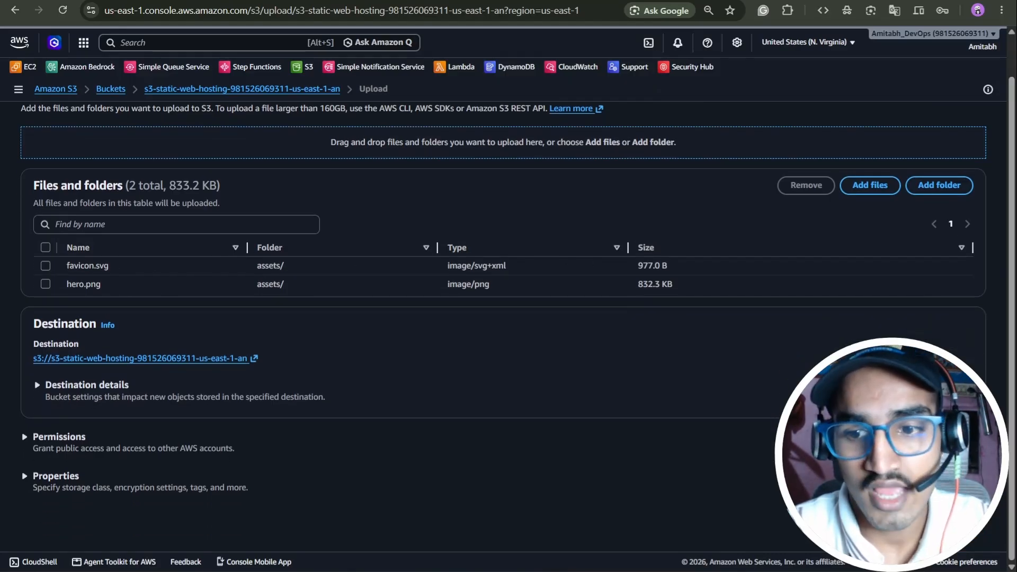
{"action": "left_click", "coordinate": [961, 516]}
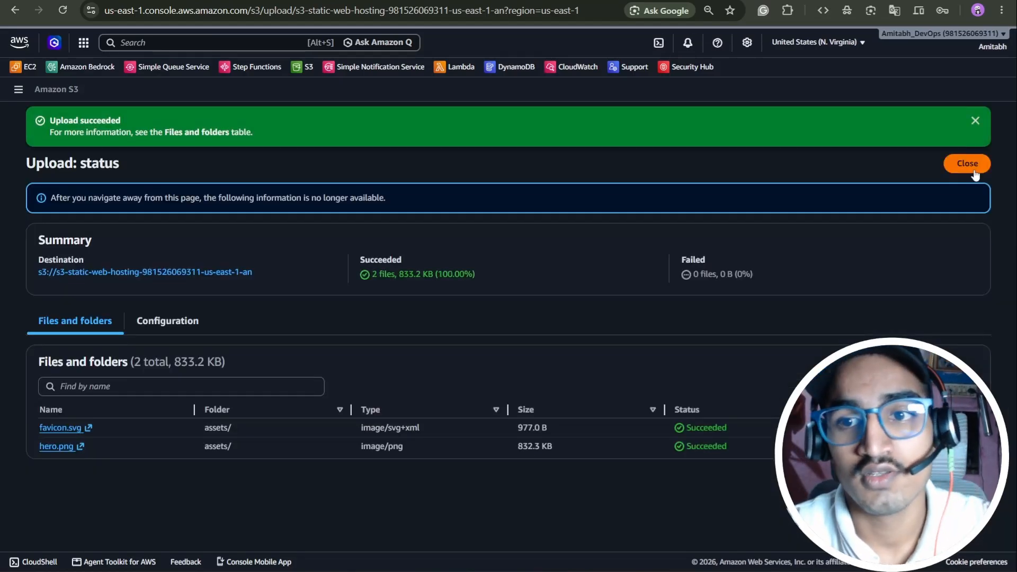
{"action": "left_click", "coordinate": [967, 164]}
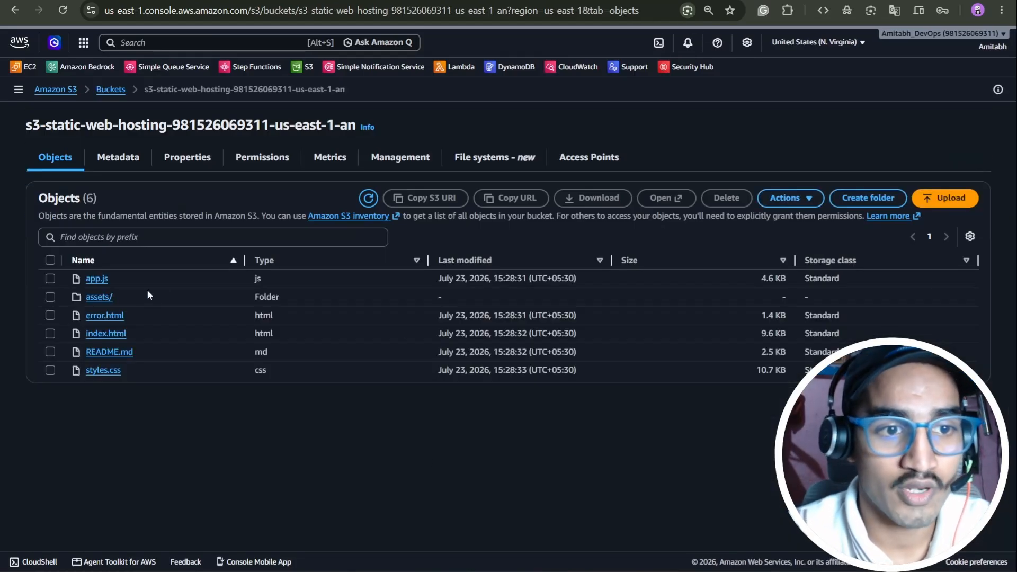
{"action": "left_click", "coordinate": [94, 298]}
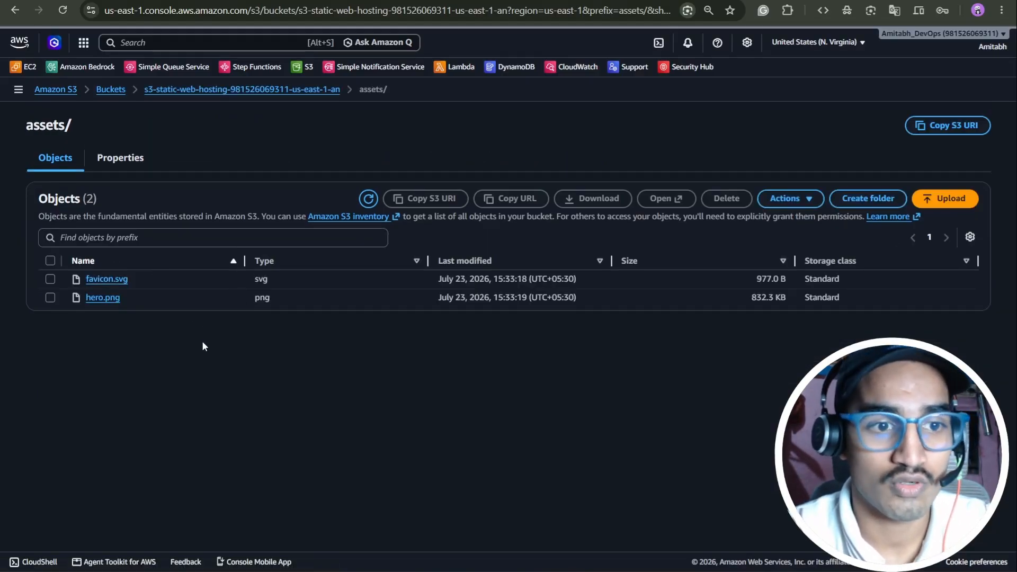
Step: Reload the CloudPulse site, try its Test Interactivity feature, and look through the page
{"action": "left_click", "coordinate": [509, 0]}
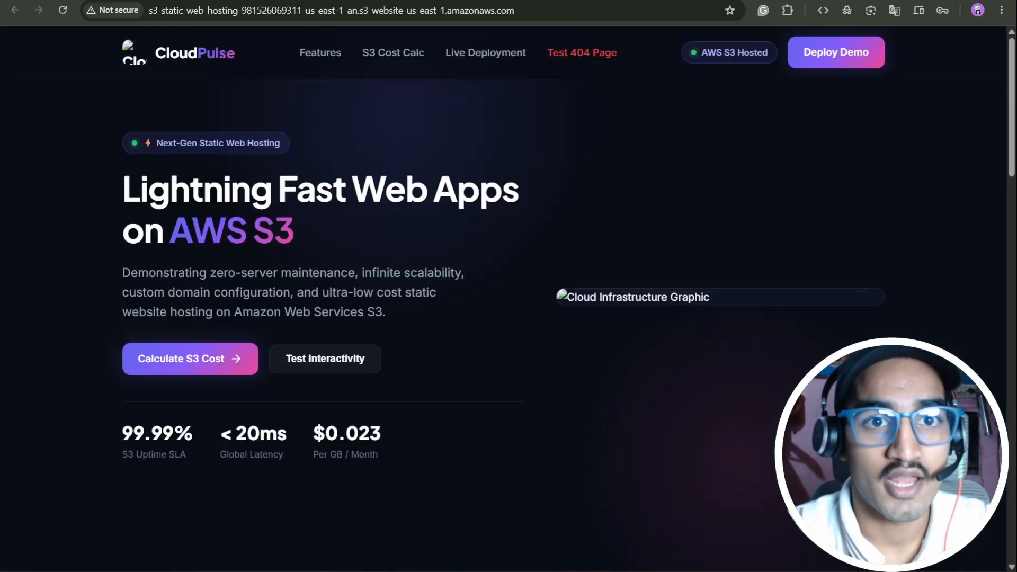
{"action": "left_click", "coordinate": [70, 11]}
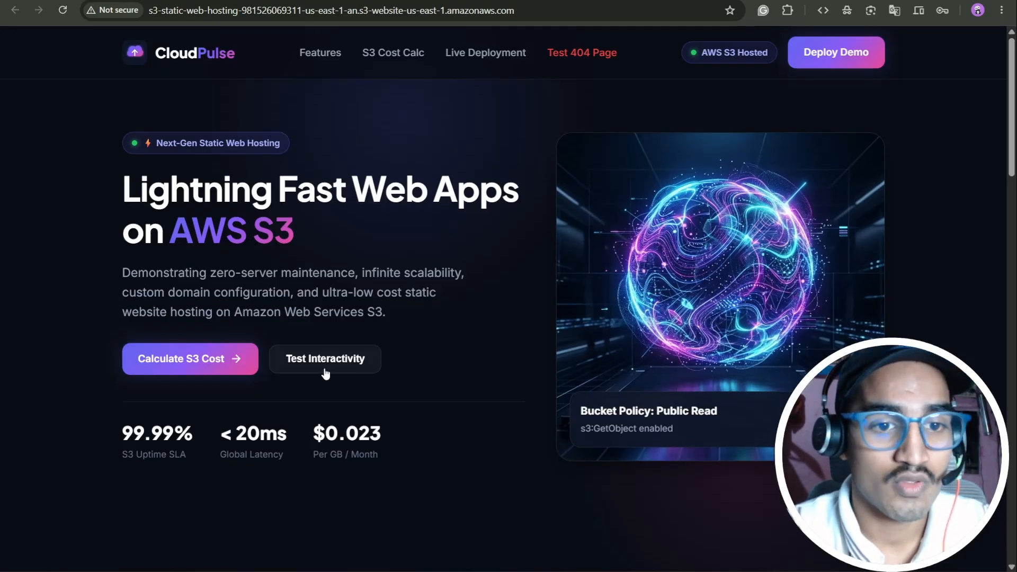
{"action": "left_click", "coordinate": [339, 367]}
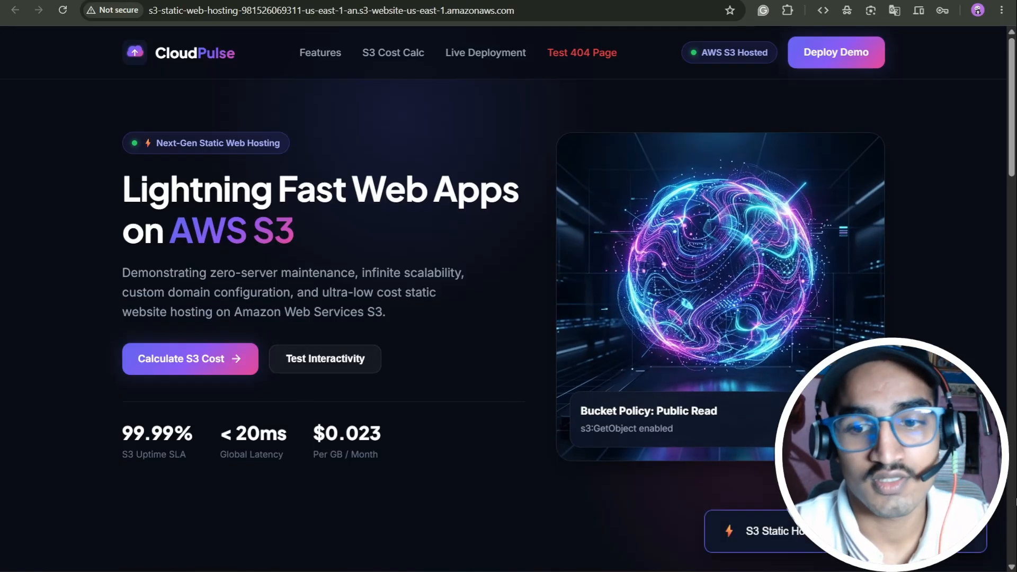
{"action": "scroll", "coordinate": [481, 215], "scroll_direction": "down", "scroll_amount": 8}
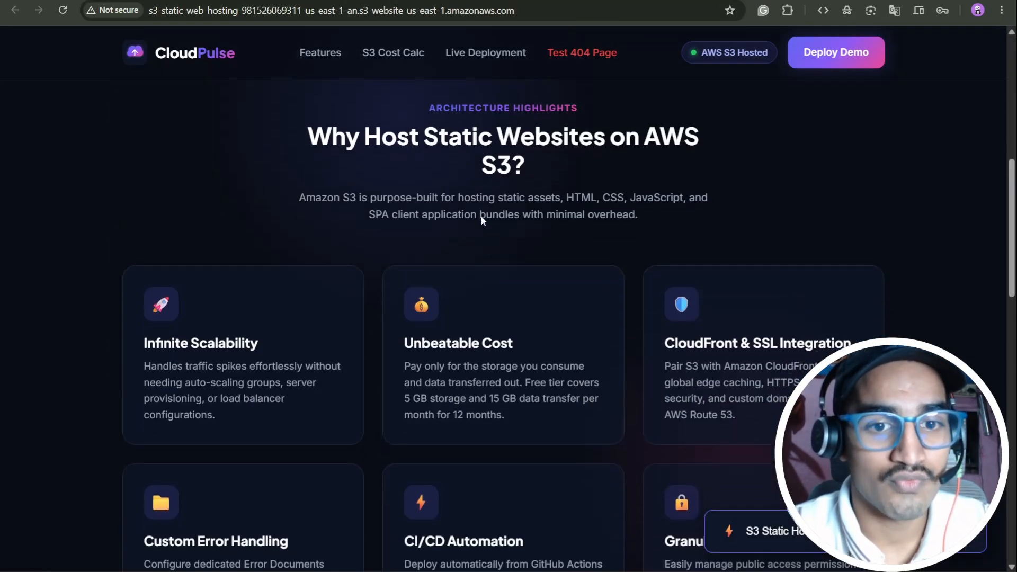
{"action": "scroll", "coordinate": [481, 216], "scroll_direction": "down", "scroll_amount": 15}
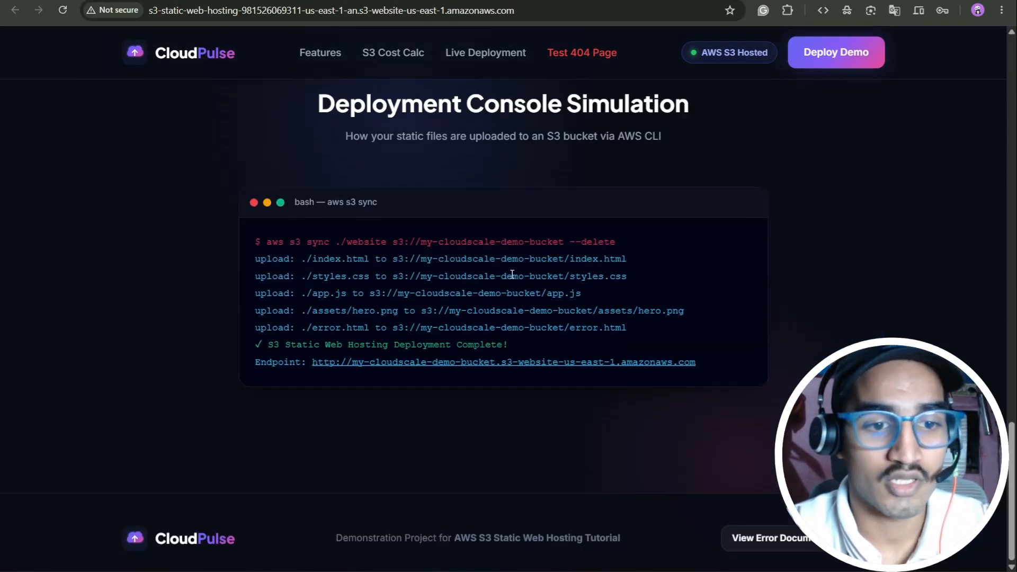
{"action": "scroll", "coordinate": [584, 340], "scroll_direction": "up", "scroll_amount": 12}
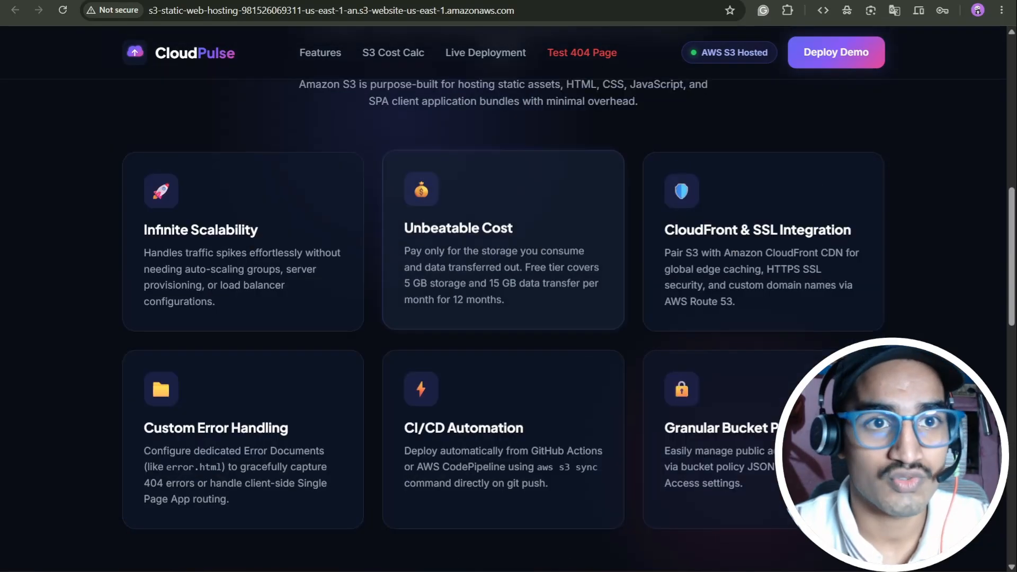
Step: Return to the bucket in the S3 console and review the static website hosting section of its properties
{"action": "left_click", "coordinate": [296, 1]}
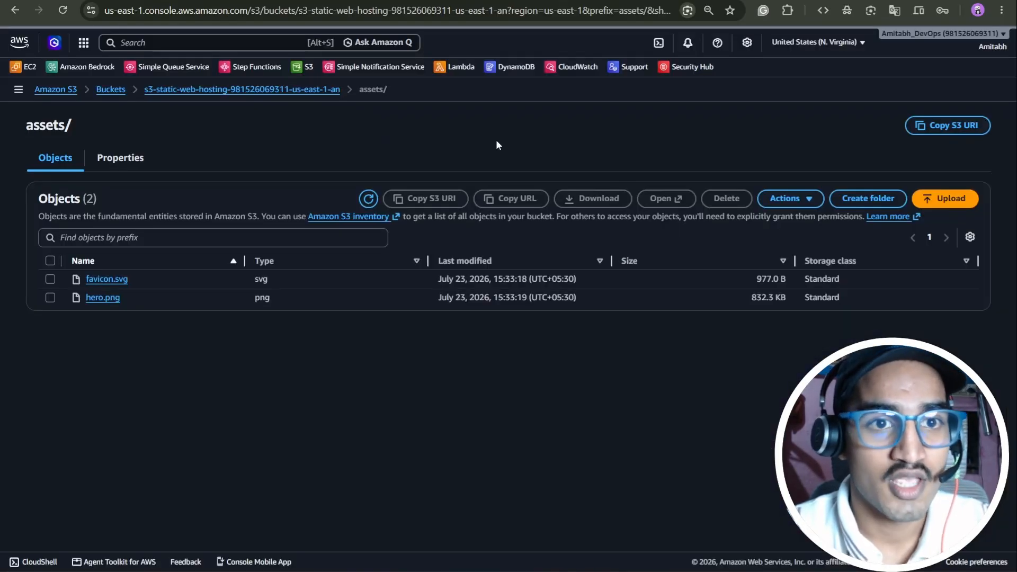
{"action": "left_click", "coordinate": [290, 92]}
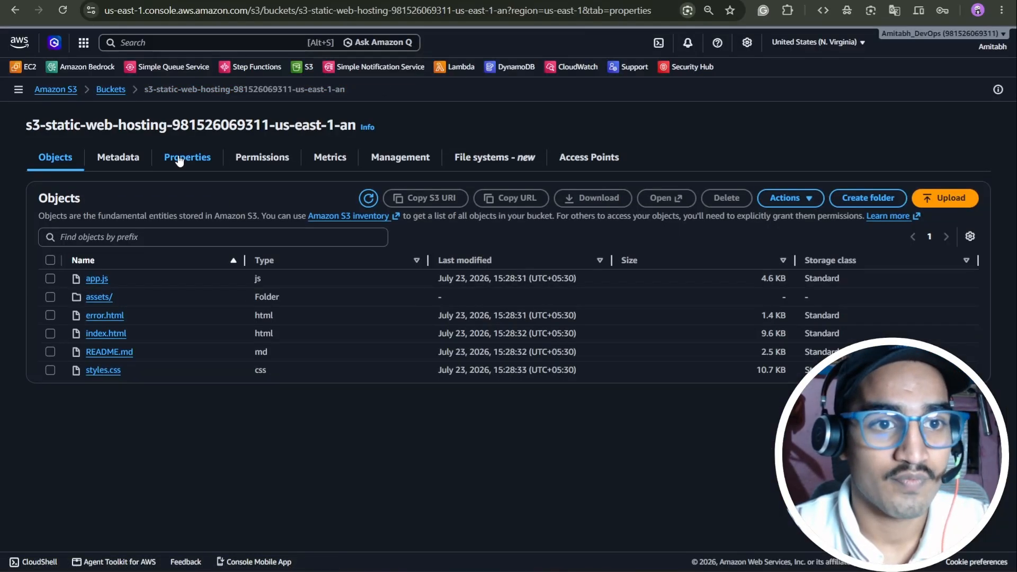
{"action": "left_click", "coordinate": [179, 159]}
{"action": "scroll", "coordinate": [341, 261], "scroll_direction": "down", "scroll_amount": 15}
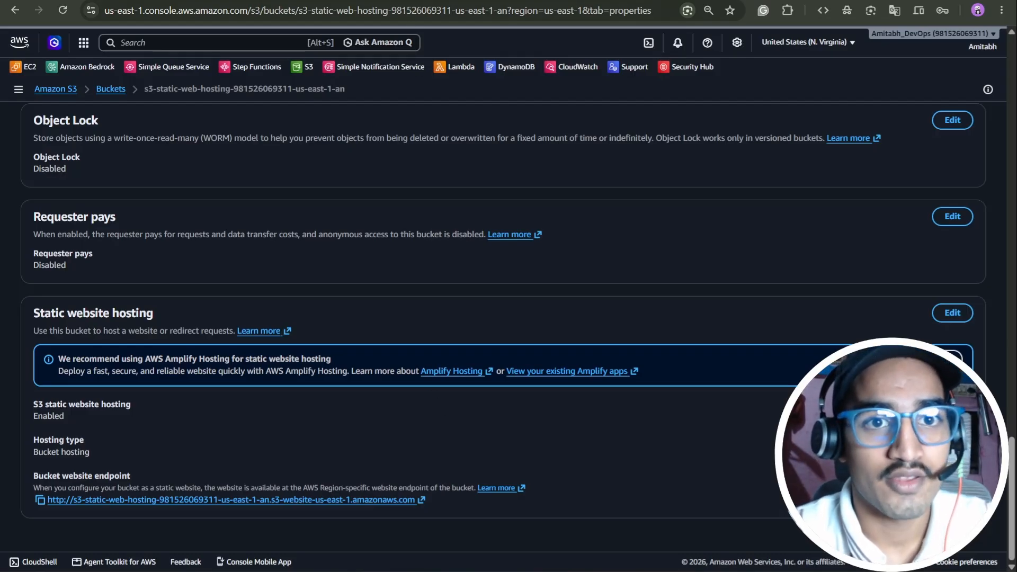
Step: Test the error document by requesting the /contact-us path on the CloudPulse site, and return to the home page
{"action": "left_click", "coordinate": [410, 1]}
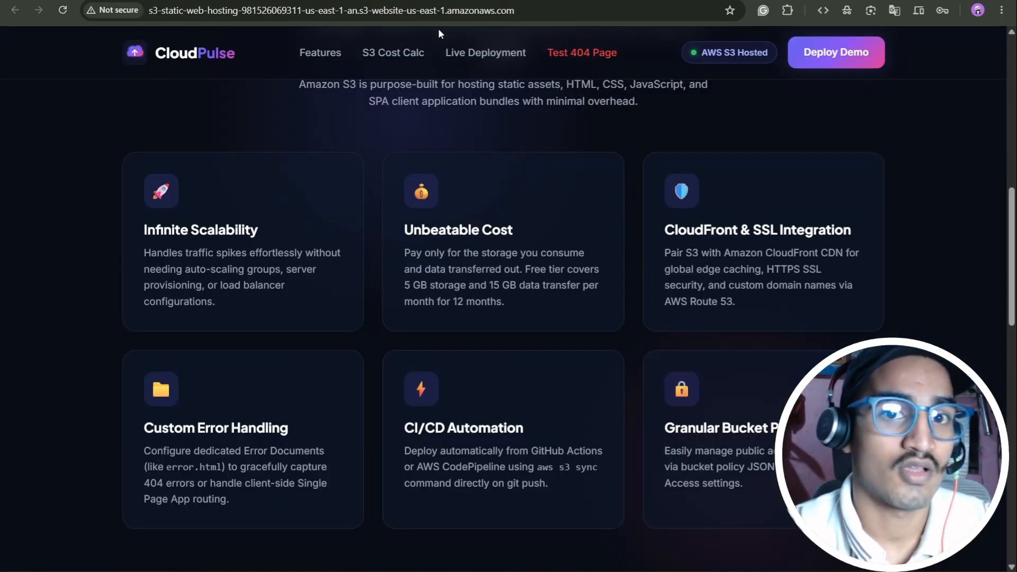
{"action": "left_click", "coordinate": [543, 12]}
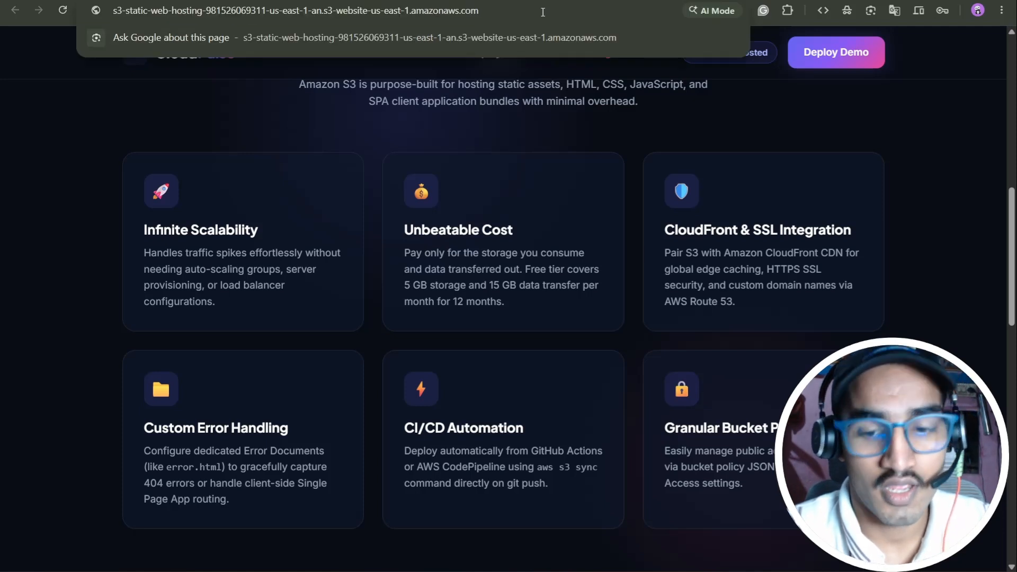
{"action": "type", "text": "/c"}
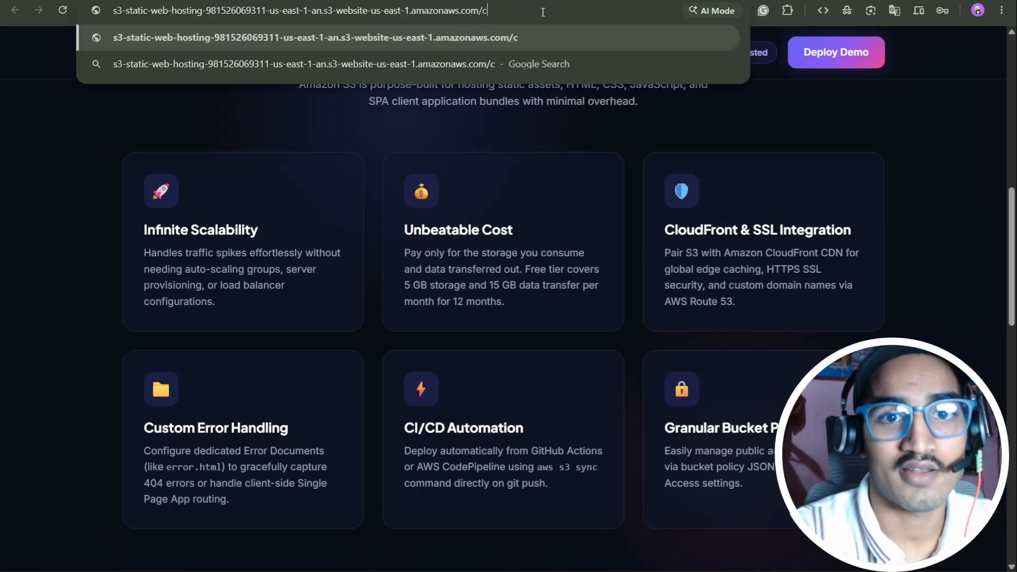
{"action": "type", "text": "onta"}
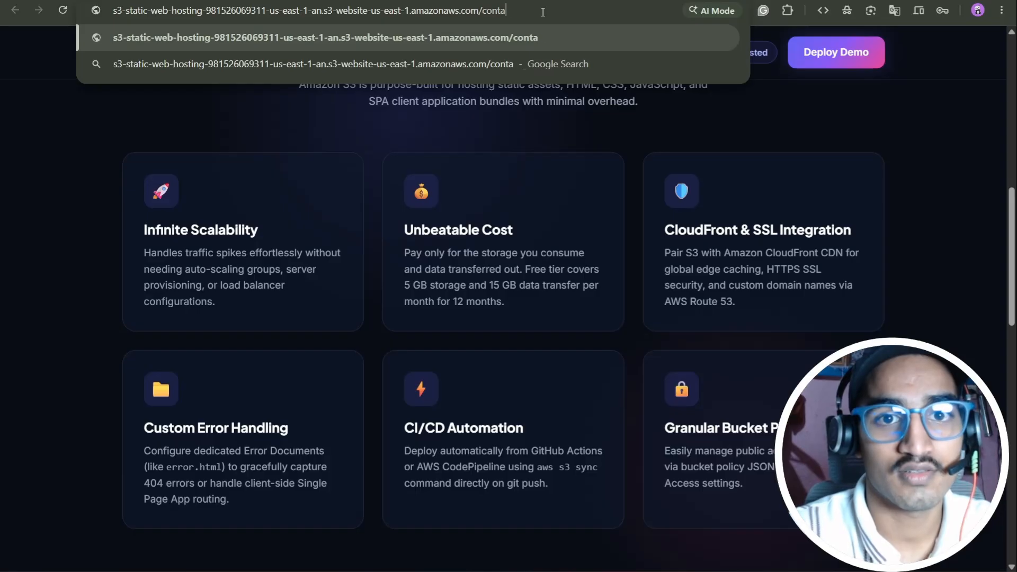
{"action": "type", "text": "ct-us"}
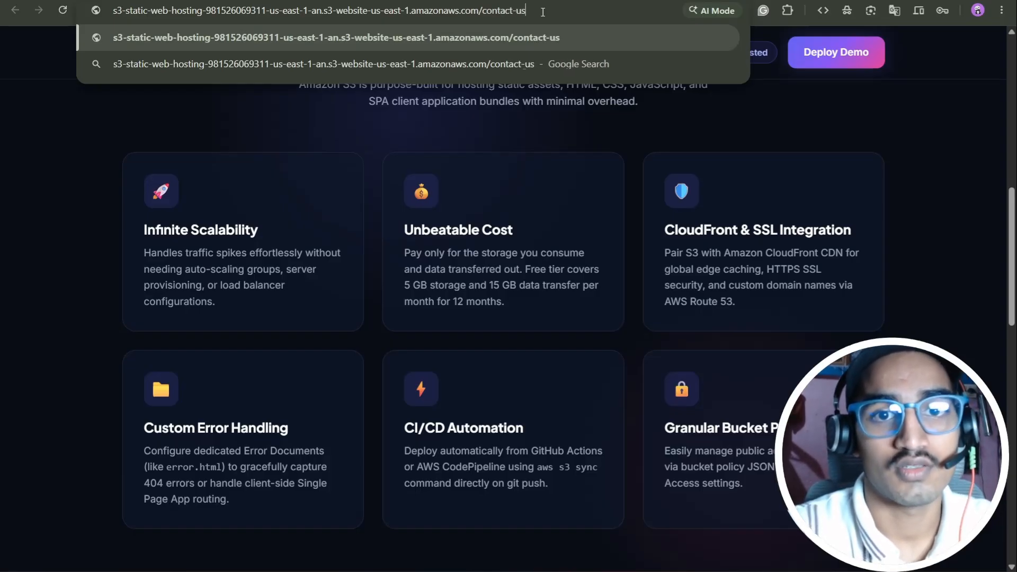
{"action": "key", "text": "Return"}
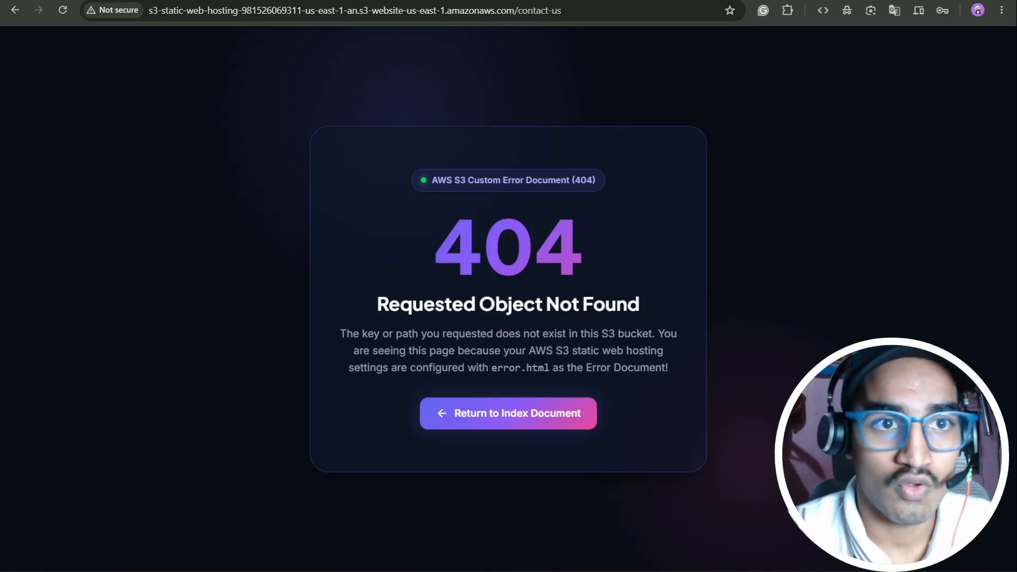
{"action": "left_click", "coordinate": [15, 10]}
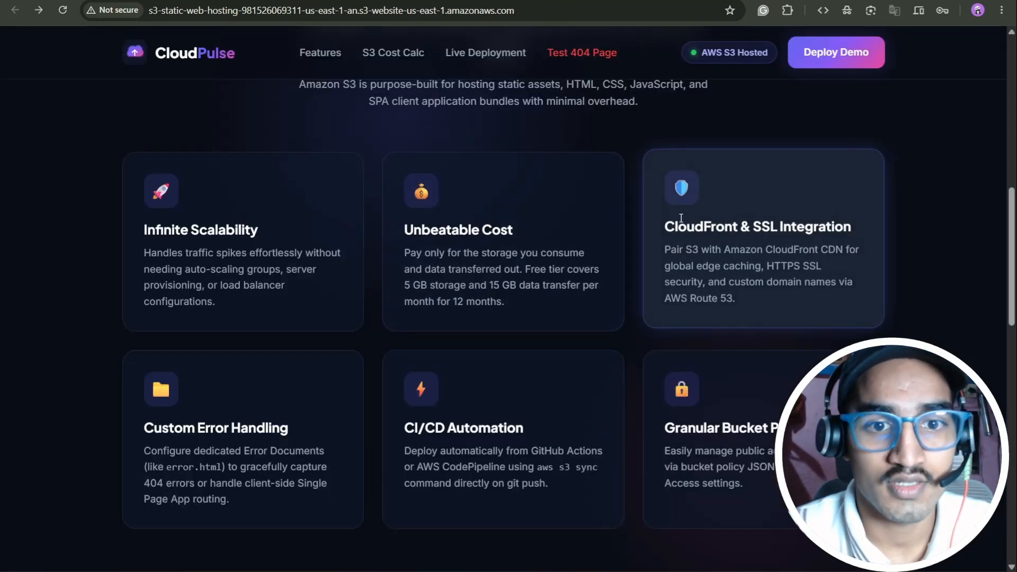
Step: Read through the CloudPulse feature cards on cost, CloudFront, error handling and CI/CD, and view the S3 Monthly Cost Calculator
{"action": "scroll", "coordinate": [509, 268], "scroll_direction": "up", "scroll_amount": 8}
{"action": "scroll", "coordinate": [509, 268], "scroll_direction": "down", "scroll_amount": 7}
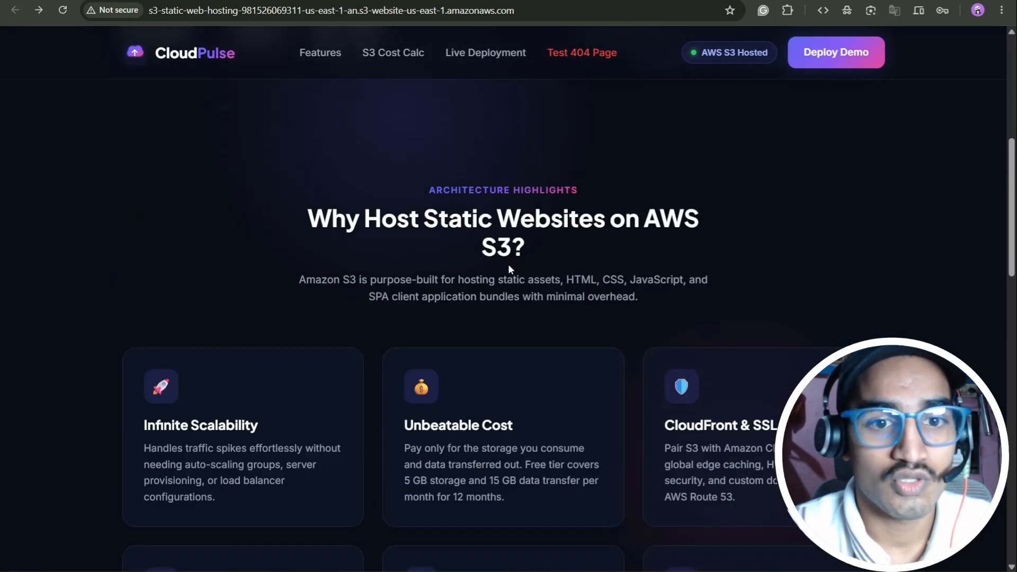
{"action": "scroll", "coordinate": [306, 358], "scroll_direction": "down", "scroll_amount": 3}
{"action": "scroll", "coordinate": [306, 355], "scroll_direction": "down", "scroll_amount": 1}
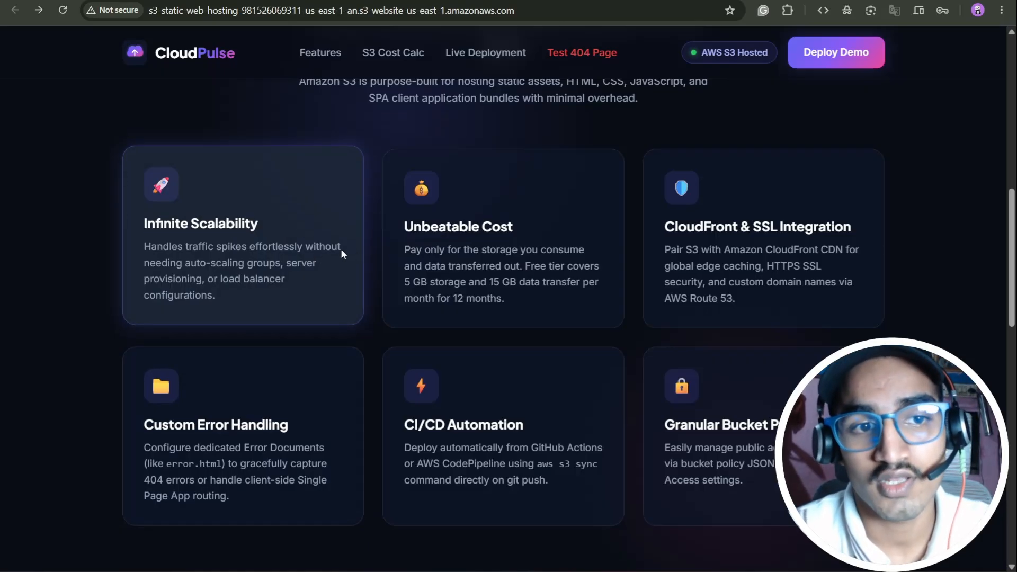
{"action": "left_click_drag", "start_coordinate": [515, 226], "coordinate": [405, 226]}
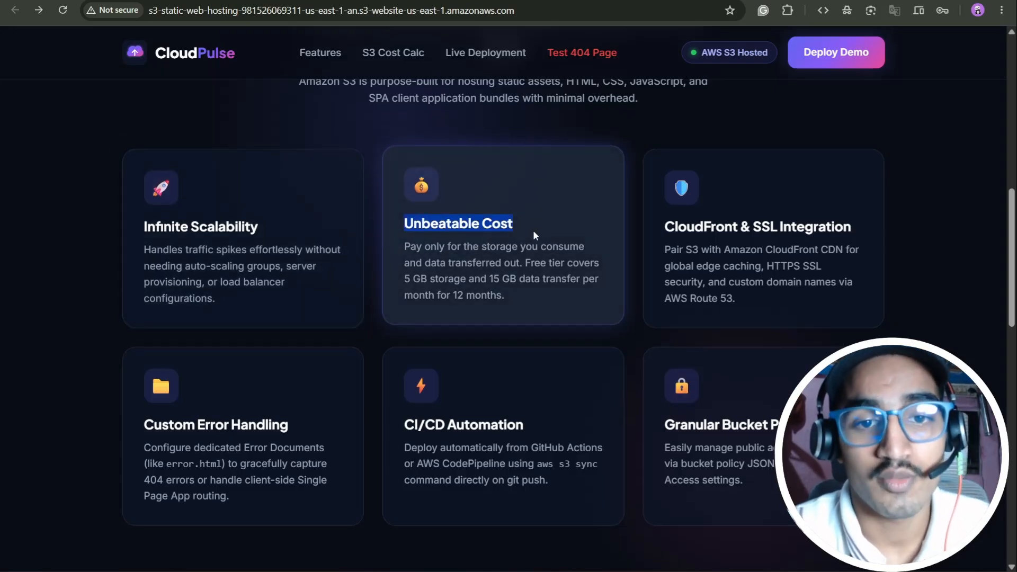
{"action": "left_click", "coordinate": [558, 276]}
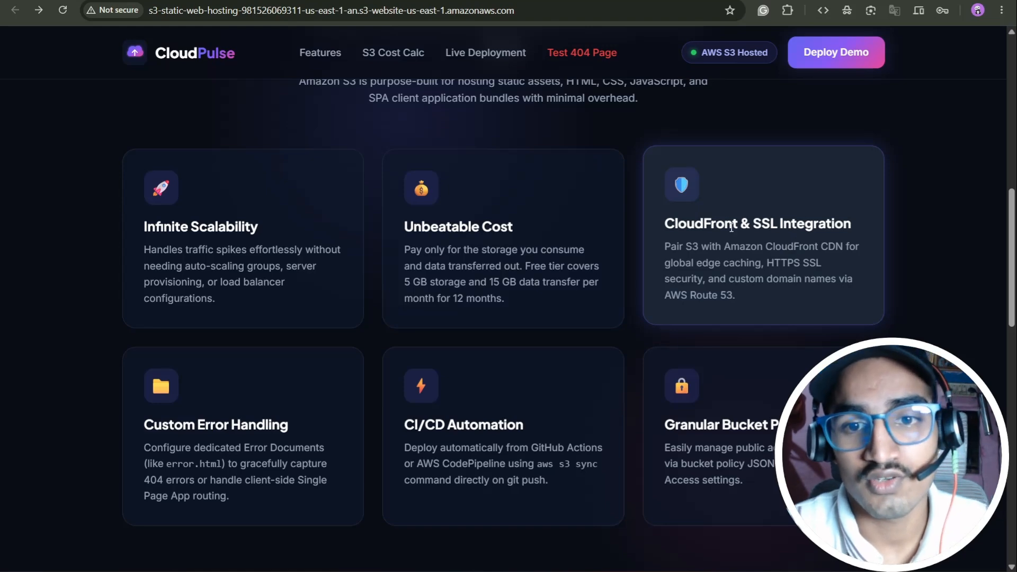
{"action": "left_click_drag", "start_coordinate": [843, 227], "coordinate": [622, 231]}
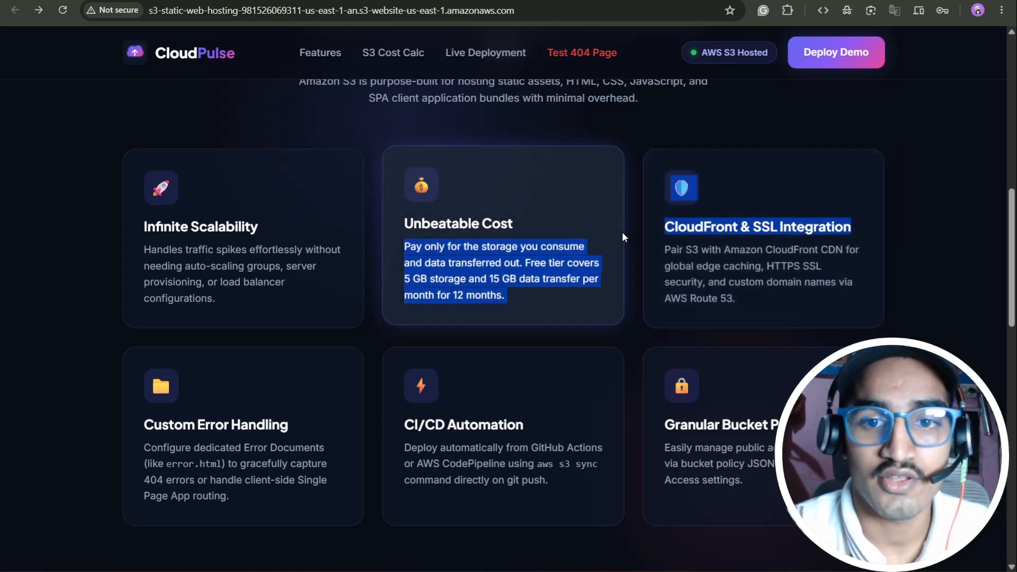
{"action": "scroll", "coordinate": [279, 342], "scroll_direction": "down", "scroll_amount": 4}
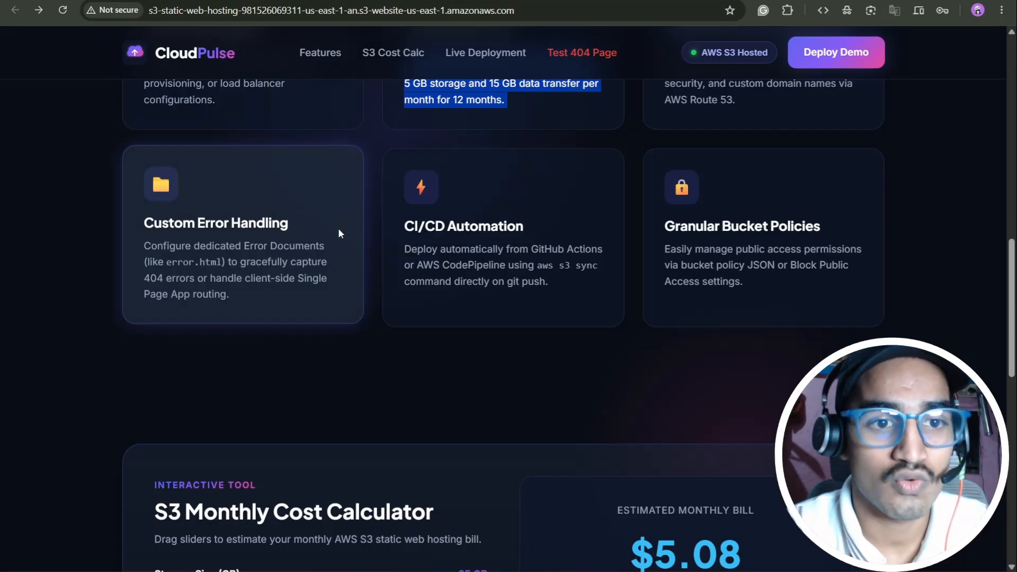
{"action": "left_click", "coordinate": [280, 231]}
{"action": "left_click_drag", "start_coordinate": [280, 229], "coordinate": [77, 217]}
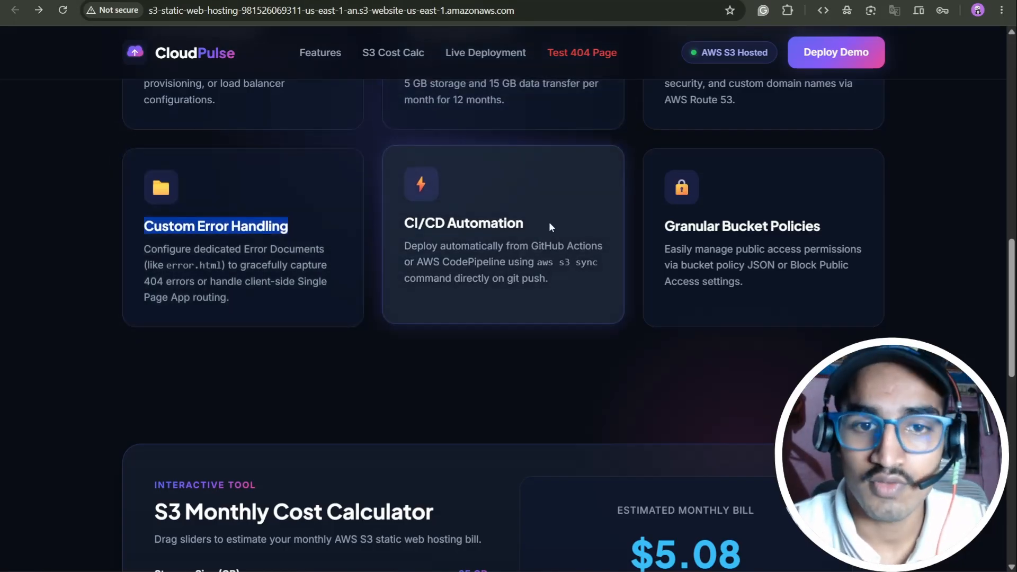
{"action": "left_click", "coordinate": [396, 228]}
{"action": "triple_click", "coordinate": [396, 227]}
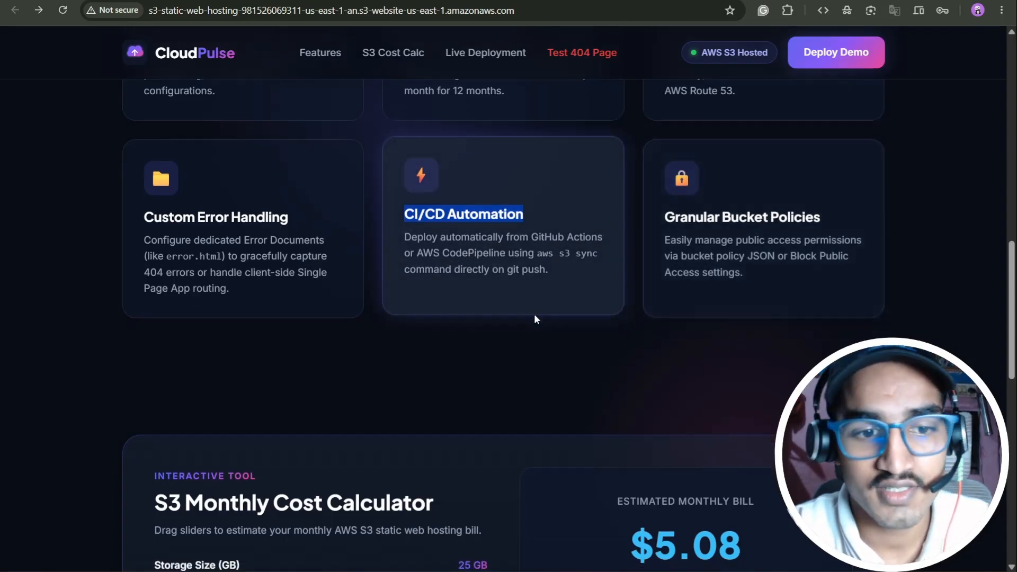
{"action": "scroll", "coordinate": [535, 320], "scroll_direction": "down", "scroll_amount": 5}
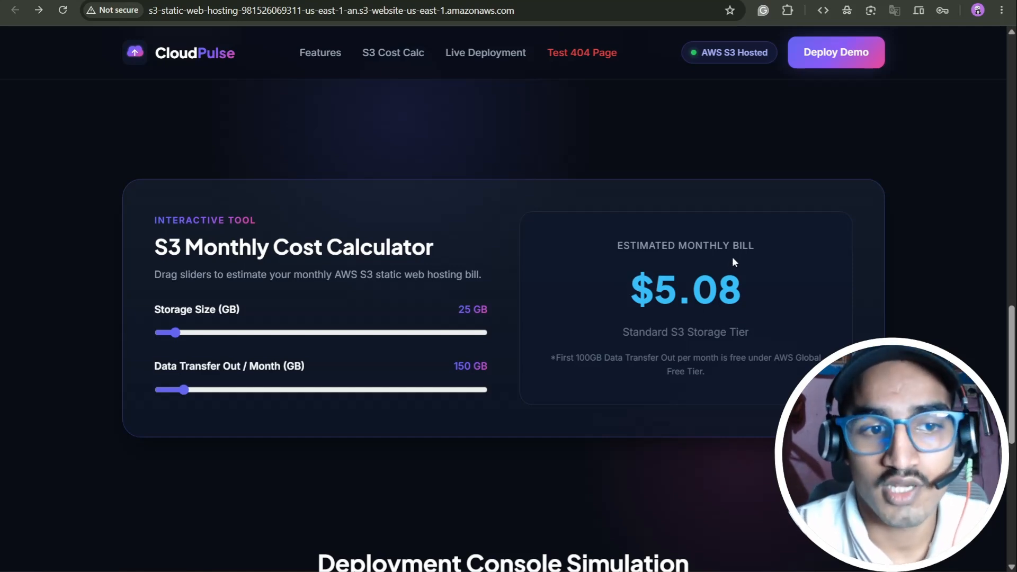
Step: Set the storage size in the S3 Monthly Cost Calculator to 30 GB
{"action": "scroll", "coordinate": [702, 324], "scroll_direction": "down", "scroll_amount": 3}
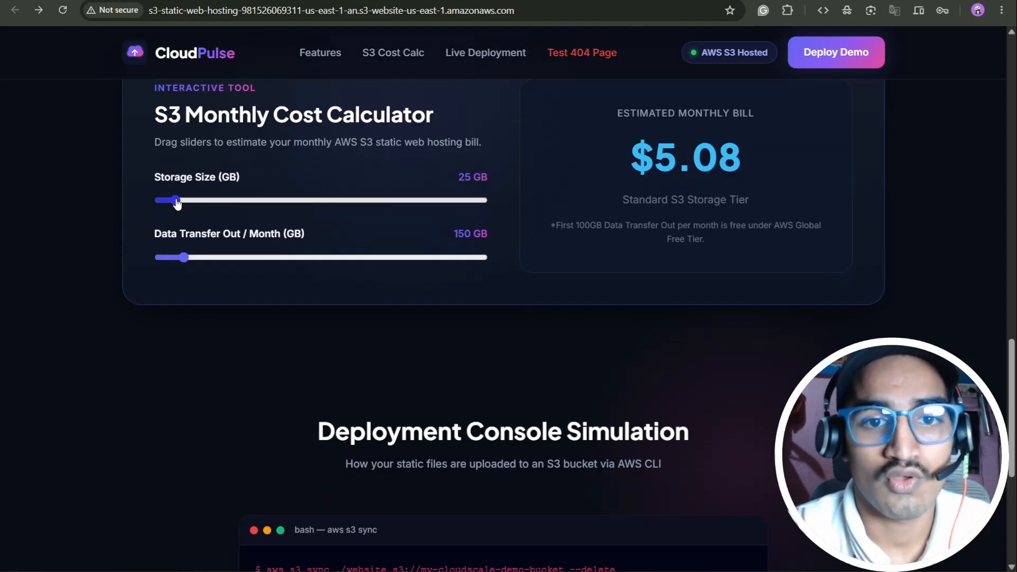
{"action": "left_click_drag", "start_coordinate": [176, 203], "coordinate": [180, 205]}
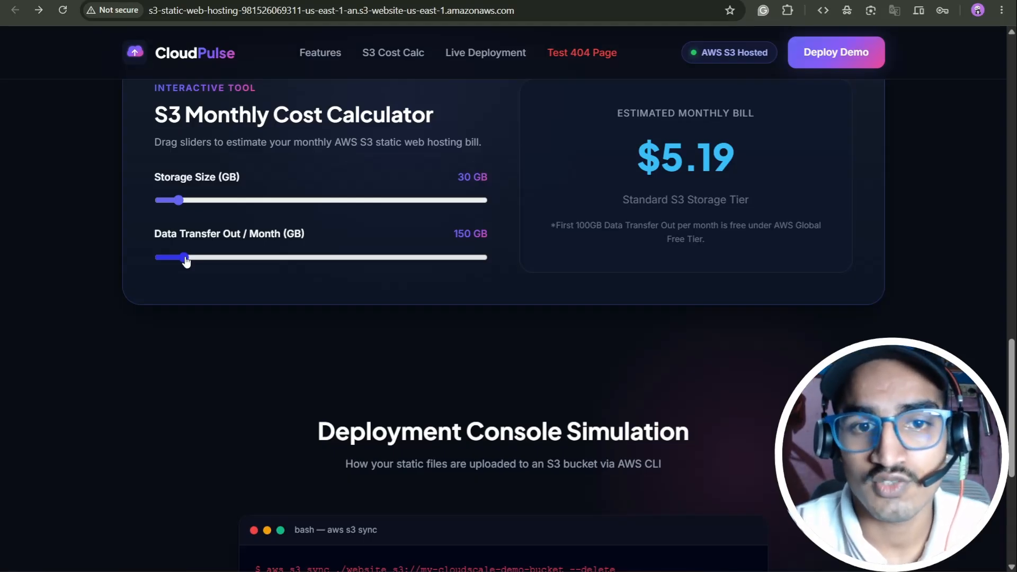
{"action": "scroll", "coordinate": [466, 282], "scroll_direction": "up", "scroll_amount": 1}
{"action": "scroll", "coordinate": [466, 278], "scroll_direction": "up", "scroll_amount": 2}
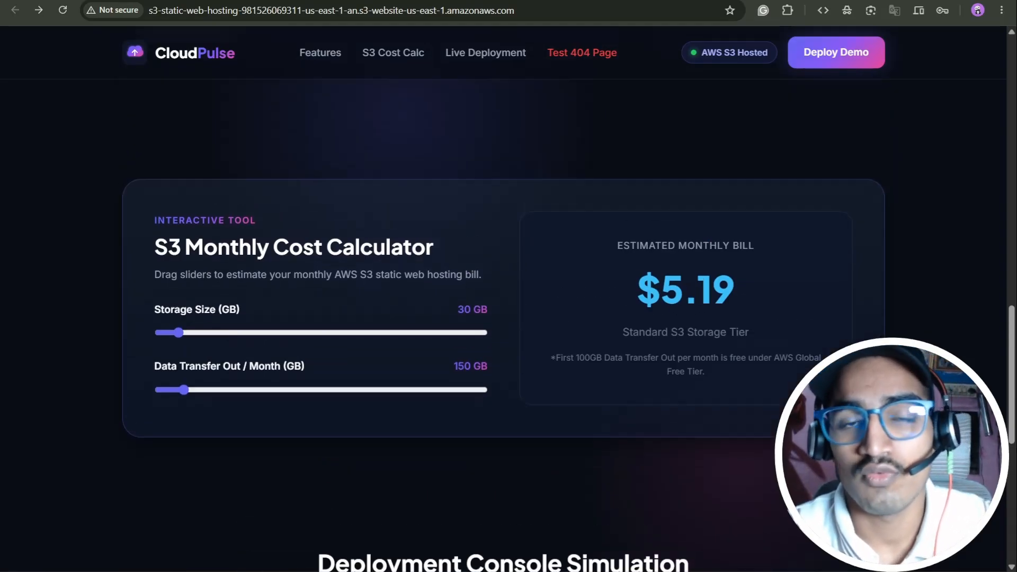
Step: View the Deployment Console Simulation section and open the CloudPulse site's 404 test page
{"action": "scroll", "coordinate": [627, 249], "scroll_direction": "down", "scroll_amount": 8}
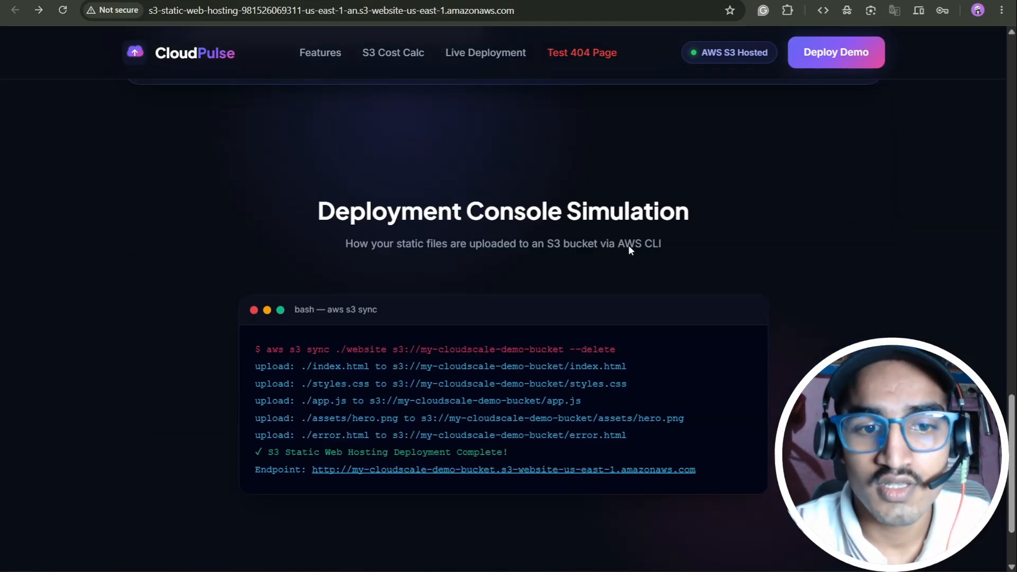
{"action": "scroll", "coordinate": [751, 323], "scroll_direction": "up", "scroll_amount": 13}
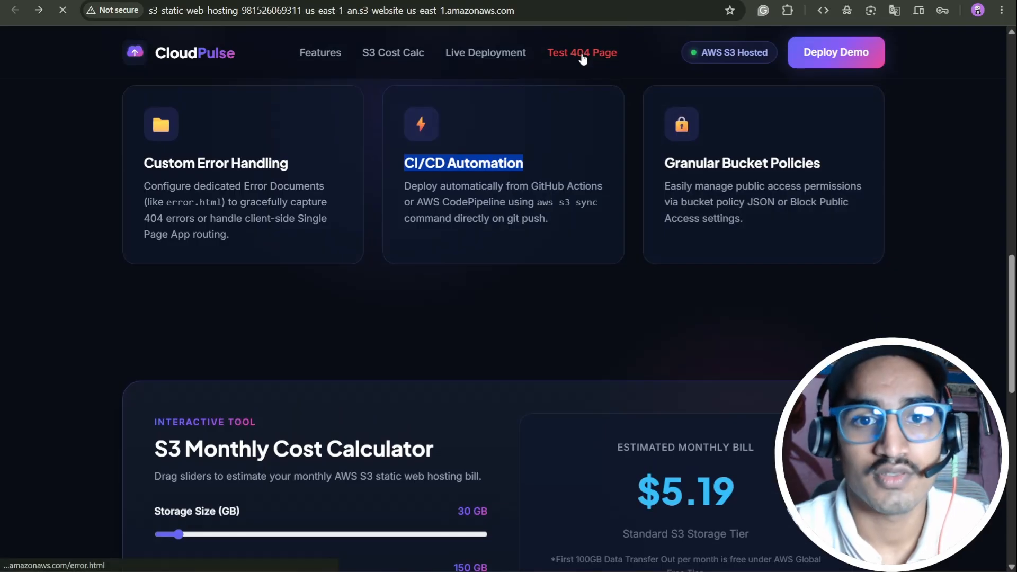
{"action": "left_click", "coordinate": [583, 53]}
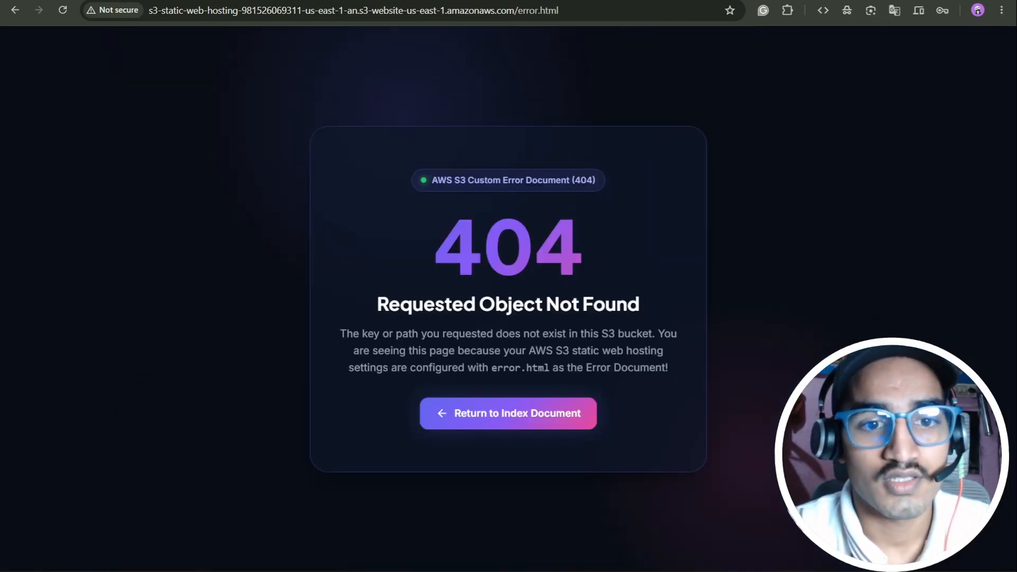
Step: Return to the S3 console's bucket list and open the static web hosting bucket to view its objects
{"action": "key", "text": "ctrl+shift+Tab"}
{"action": "scroll", "coordinate": [748, 455], "scroll_direction": "up", "scroll_amount": 5}
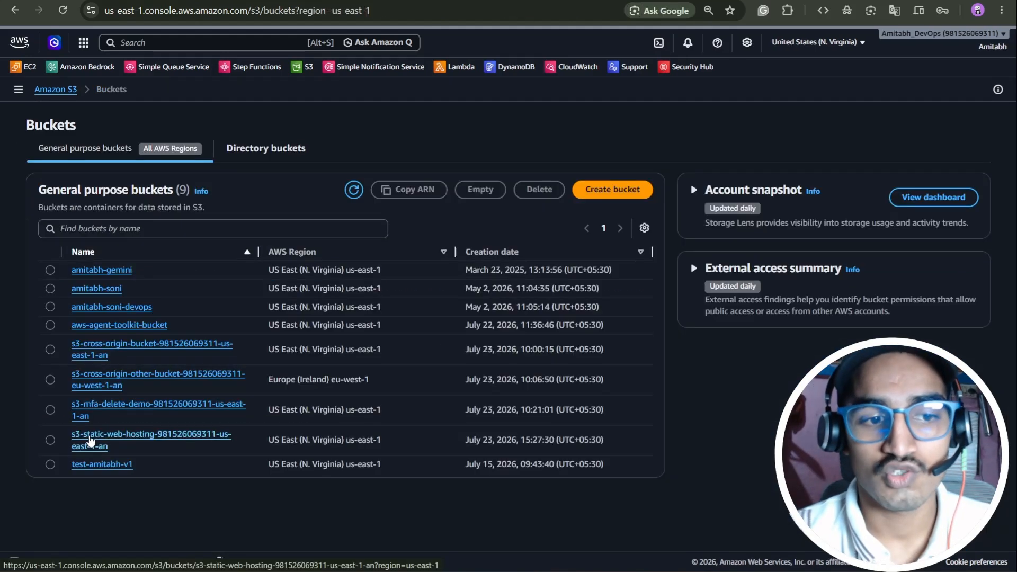
{"action": "left_click", "coordinate": [90, 441]}
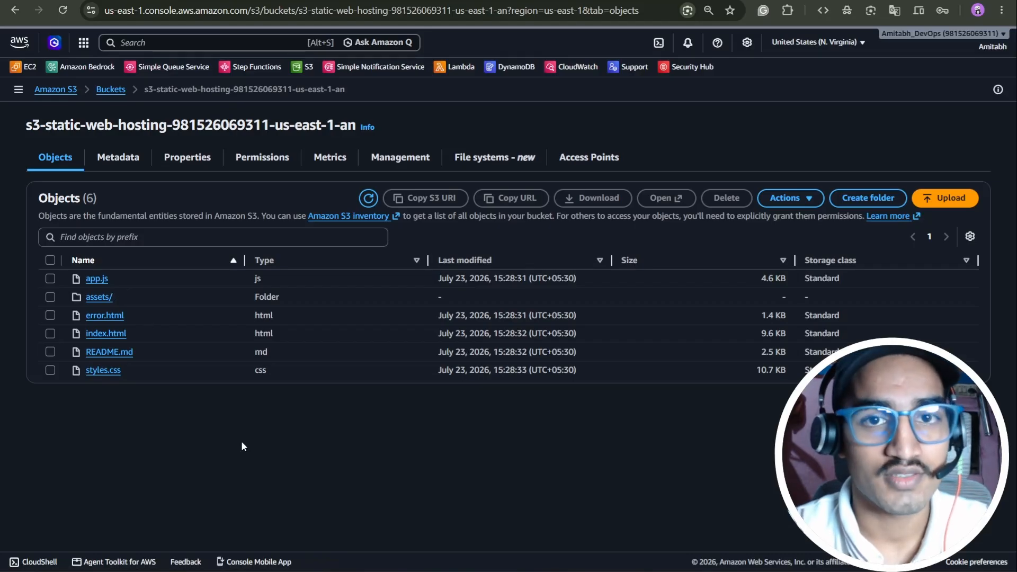
Step: Open GitHub in a new browser tab and go to the aws-s3-static-web-hosting repository
{"action": "key", "text": "ctrl+t"}
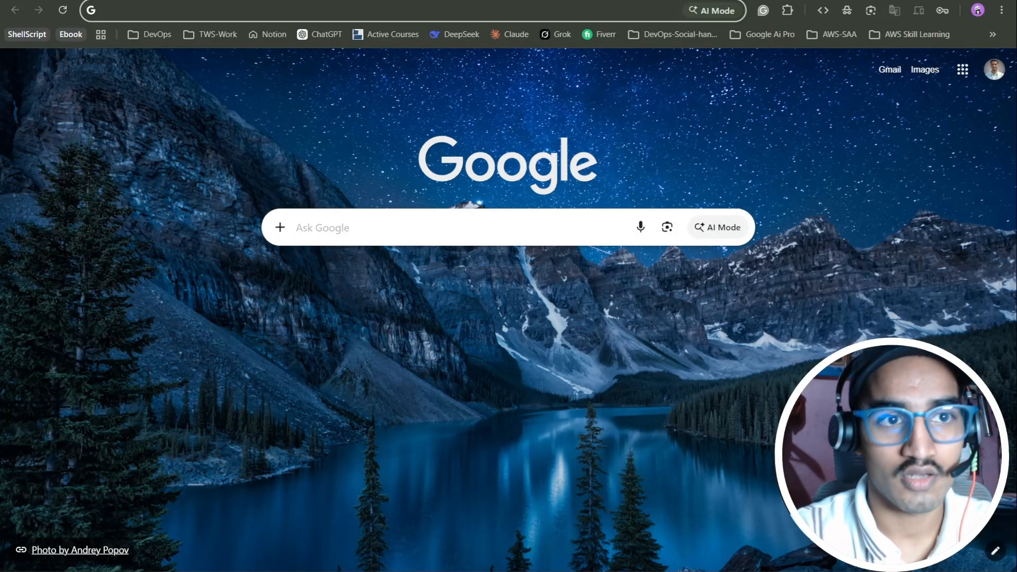
{"action": "type", "text": "git"}
{"action": "key", "text": "Return"}
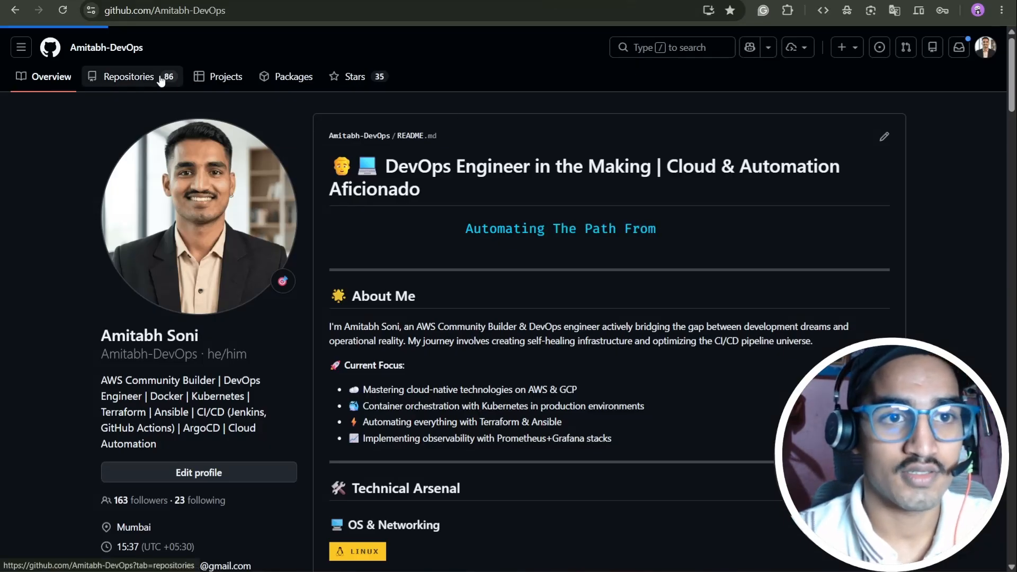
{"action": "left_click", "coordinate": [129, 76]}
{"action": "left_click", "coordinate": [379, 167]}
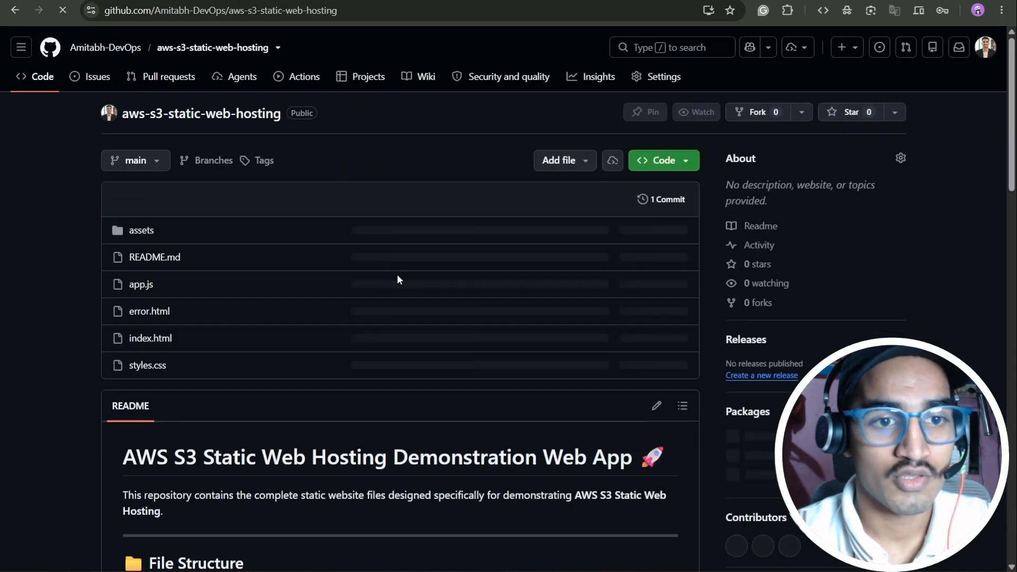
Step: Look through the repository's files and README setup guide, and select the repository's URL
{"action": "scroll", "coordinate": [471, 242], "scroll_direction": "down", "scroll_amount": 4}
{"action": "scroll", "coordinate": [472, 241], "scroll_direction": "up", "scroll_amount": 4}
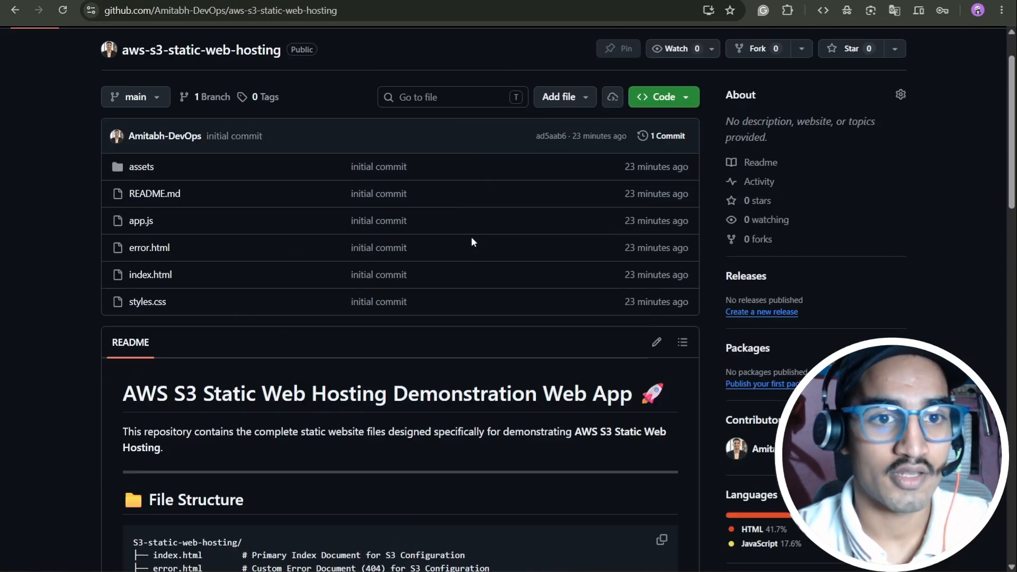
{"action": "scroll", "coordinate": [471, 242], "scroll_direction": "down", "scroll_amount": 15}
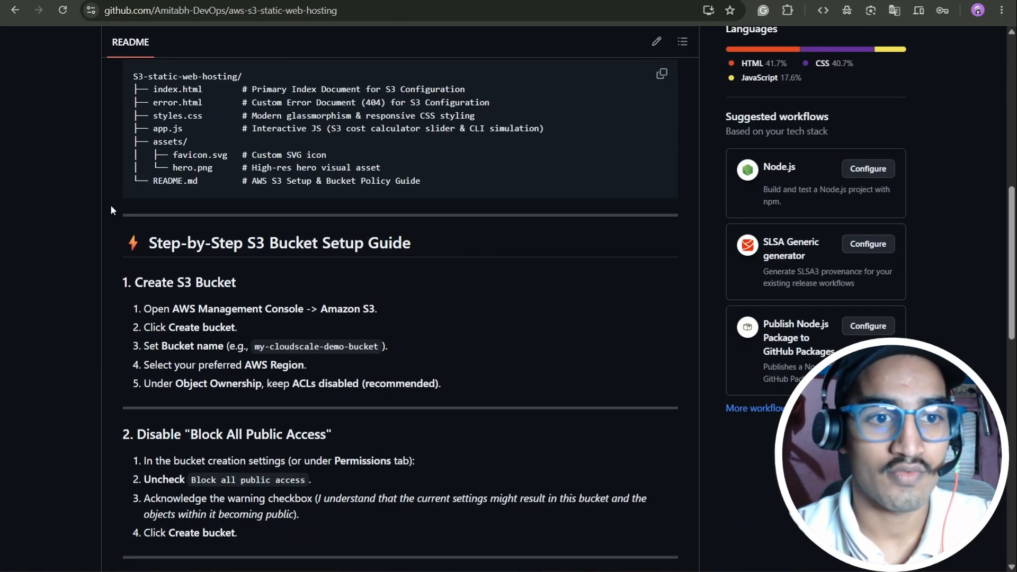
{"action": "scroll", "coordinate": [347, 243], "scroll_direction": "up", "scroll_amount": 15}
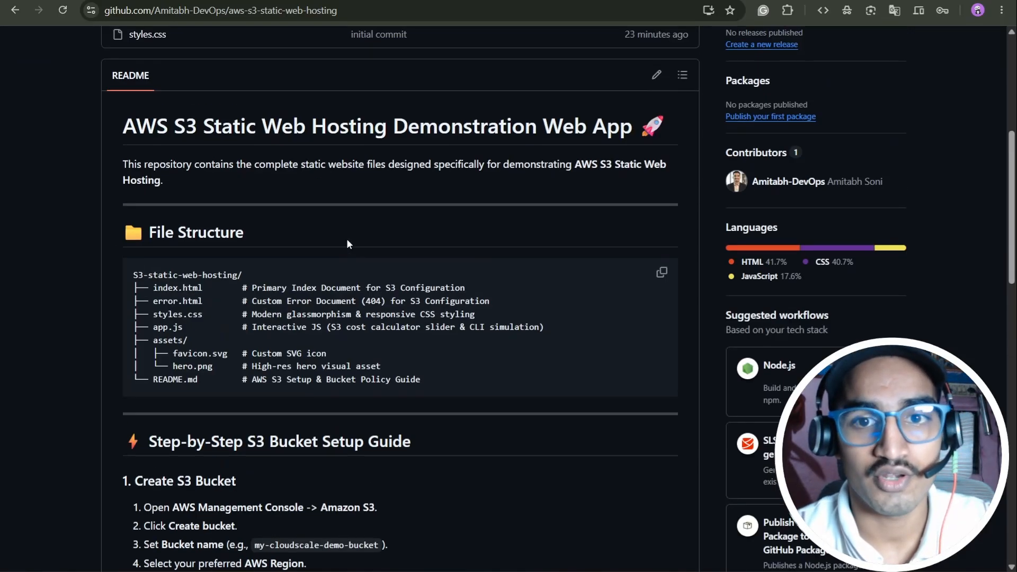
{"action": "left_click", "coordinate": [386, 19]}
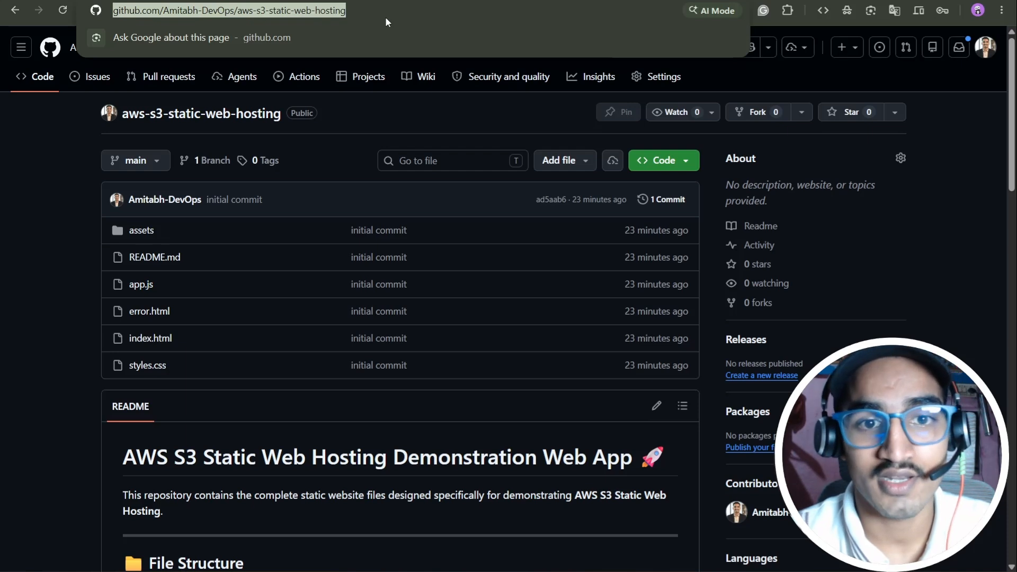